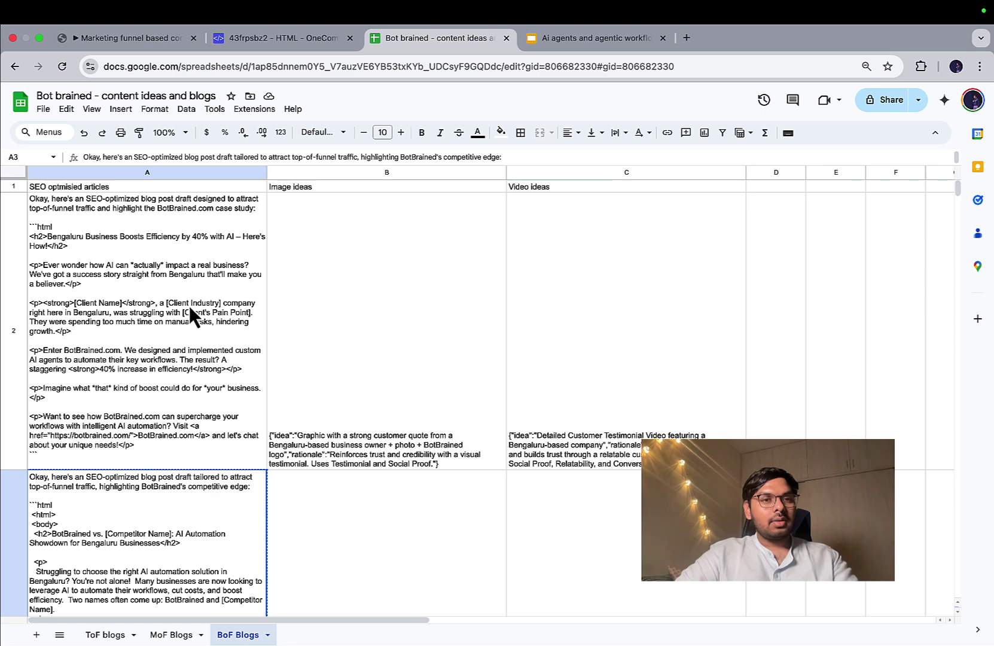
# - Examine the ToF, MoF and BoF blog sheets, including the image and video ideas for the first ToF article
pyautogui.click(189, 306)
pyautogui.click(120, 636)
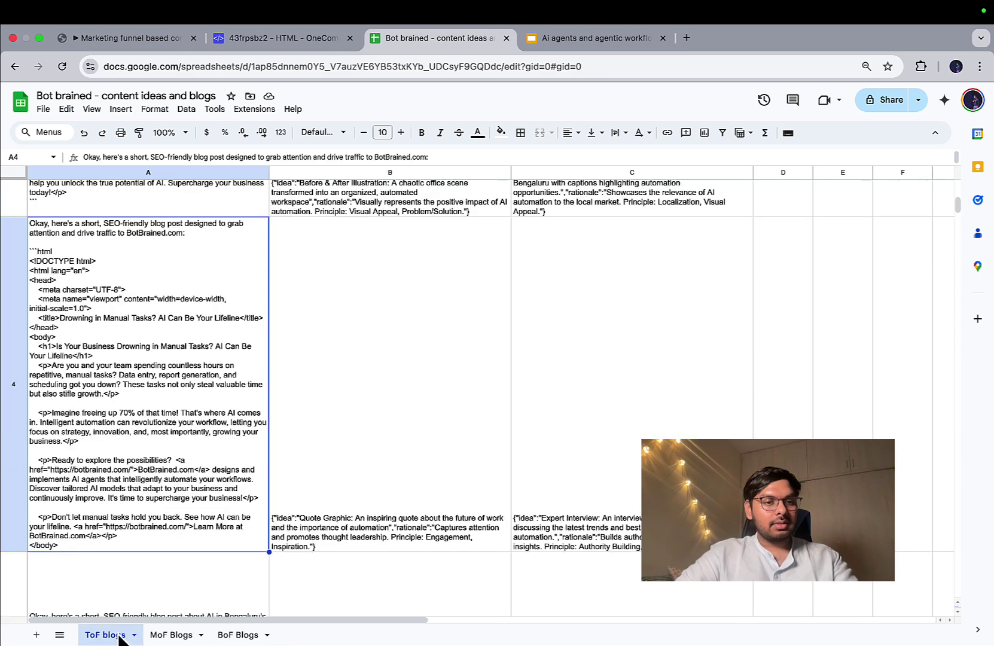
pyautogui.click(179, 636)
pyautogui.click(237, 636)
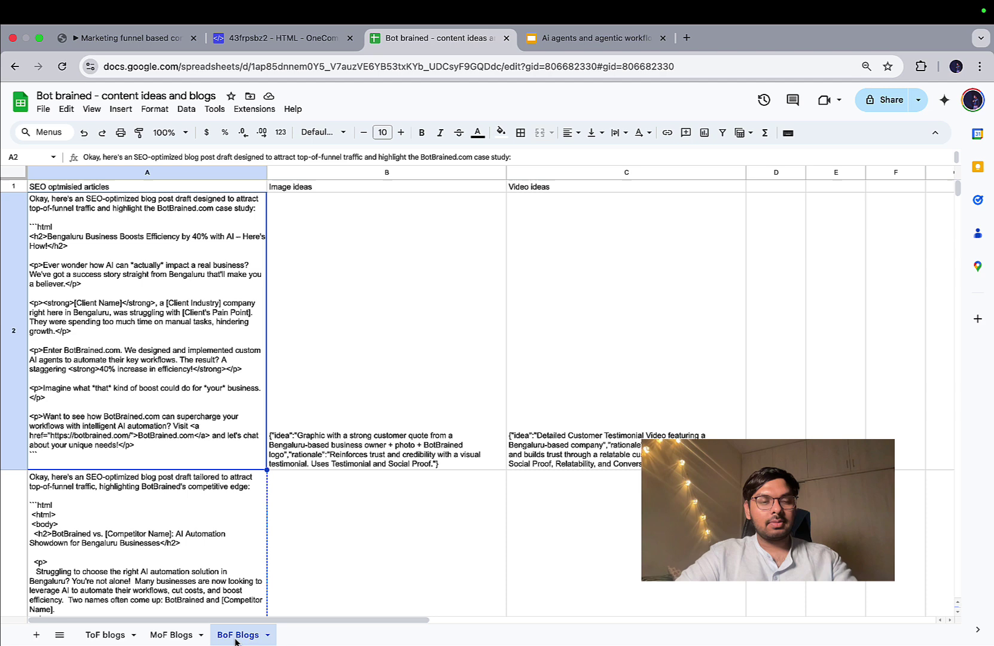
pyautogui.click(96, 636)
pyautogui.scroll(5, 355, 437)
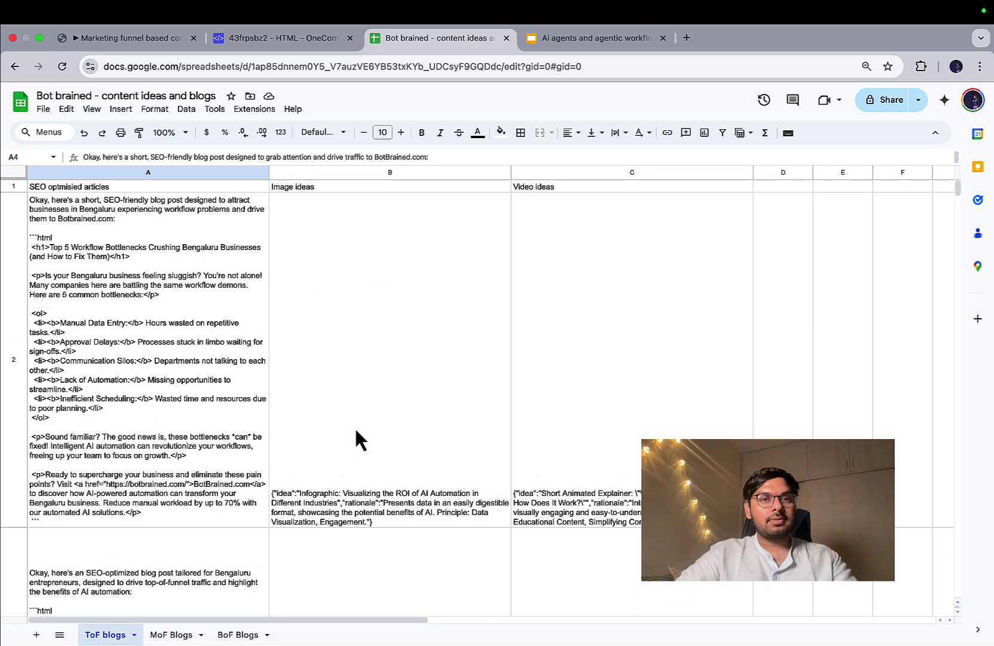
pyautogui.click(387, 266)
pyautogui.click(668, 302)
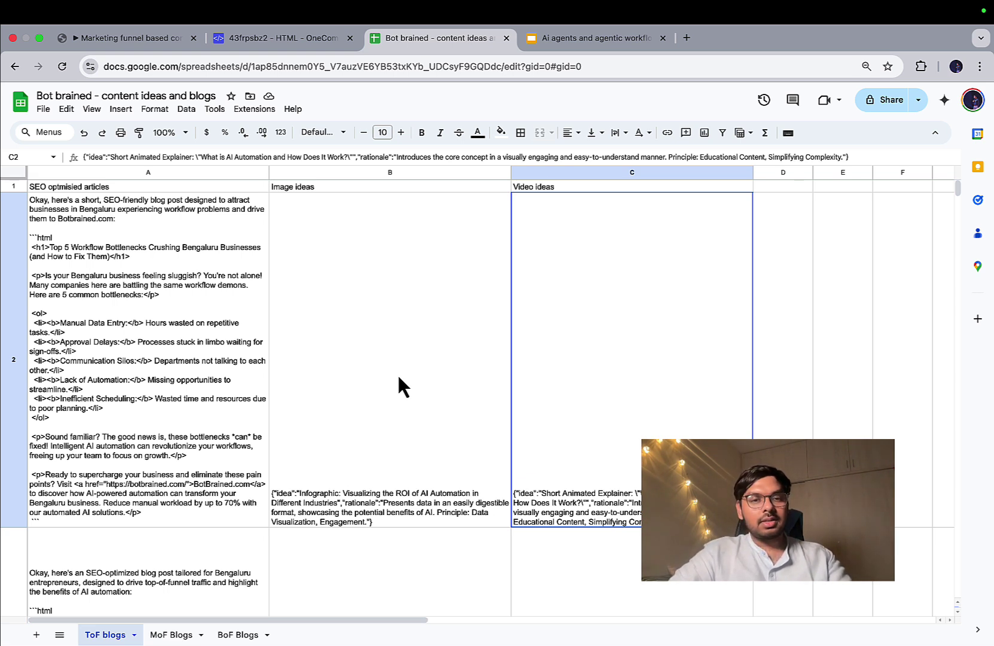
# - Read the workflow bottlenecks article in cell A2 of the ToF blogs sheet and copy it
pyautogui.click(112, 377)
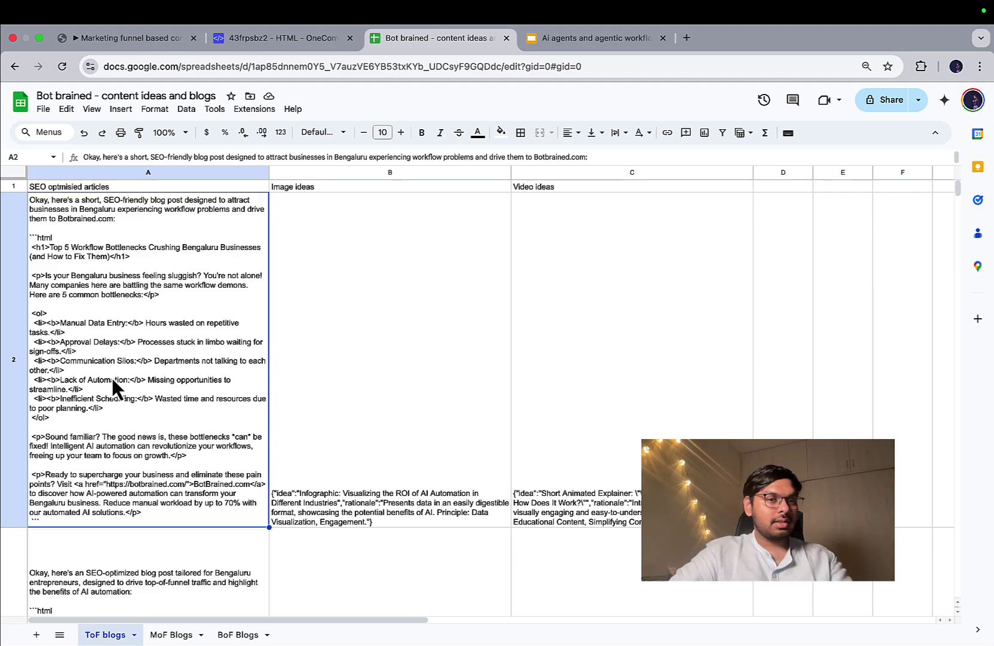
pyautogui.scroll(3, 112, 378)
pyautogui.scroll(5, 111, 375)
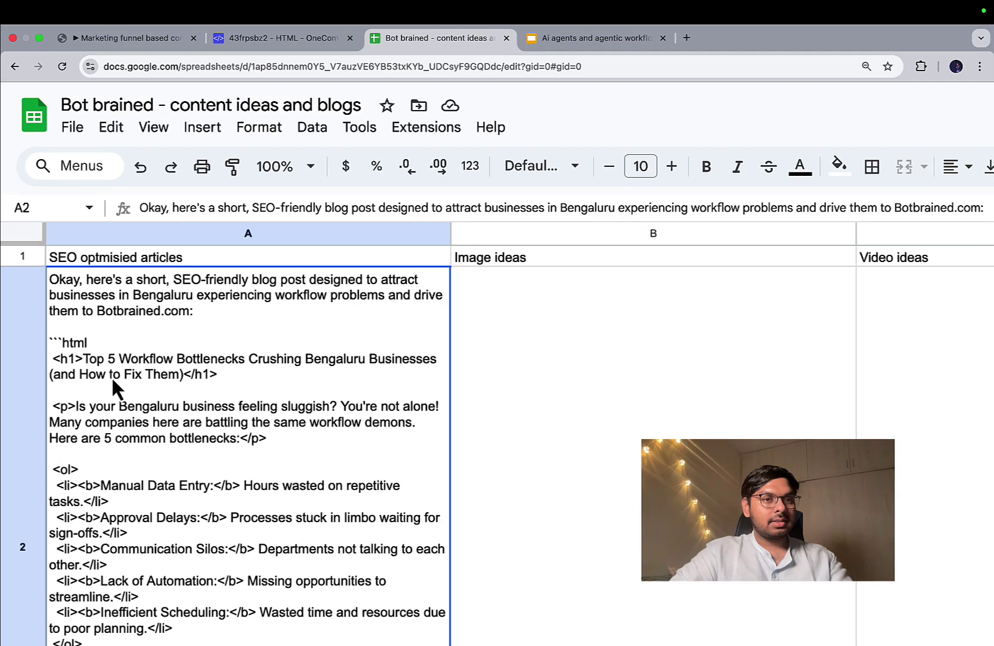
pyautogui.scroll(-2, 112, 376)
pyautogui.scroll(3, 111, 375)
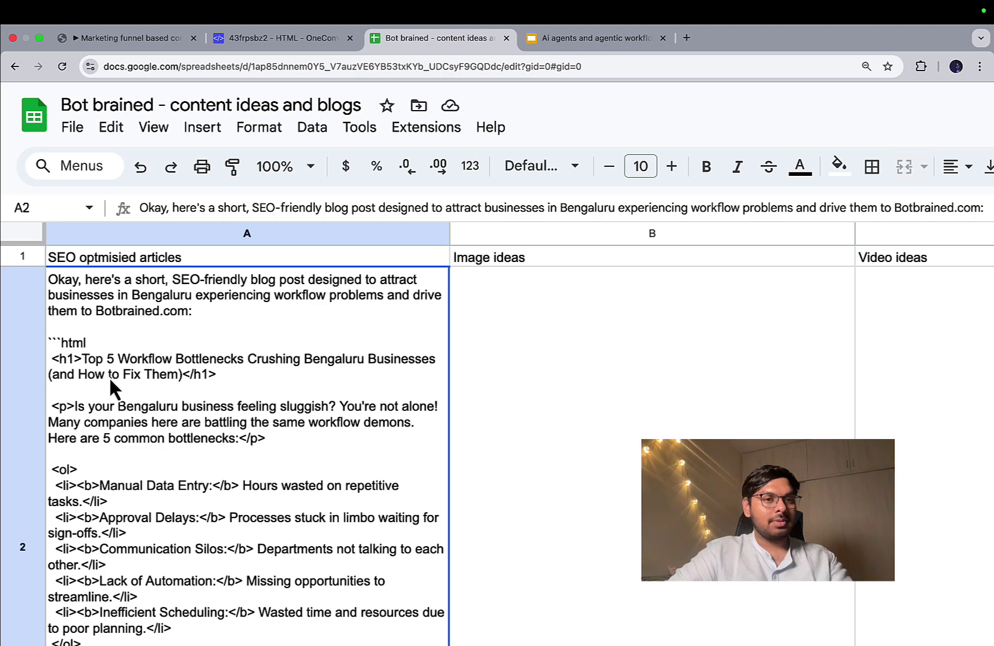
pyautogui.scroll(-4, 110, 378)
pyautogui.scroll(3, 109, 378)
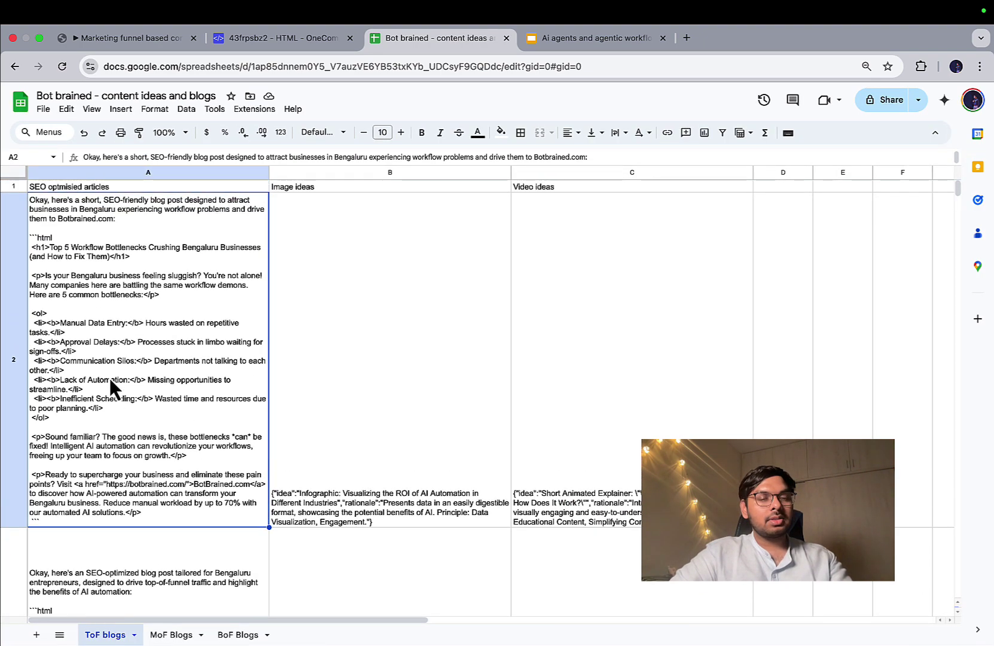
pyautogui.press('super+c')
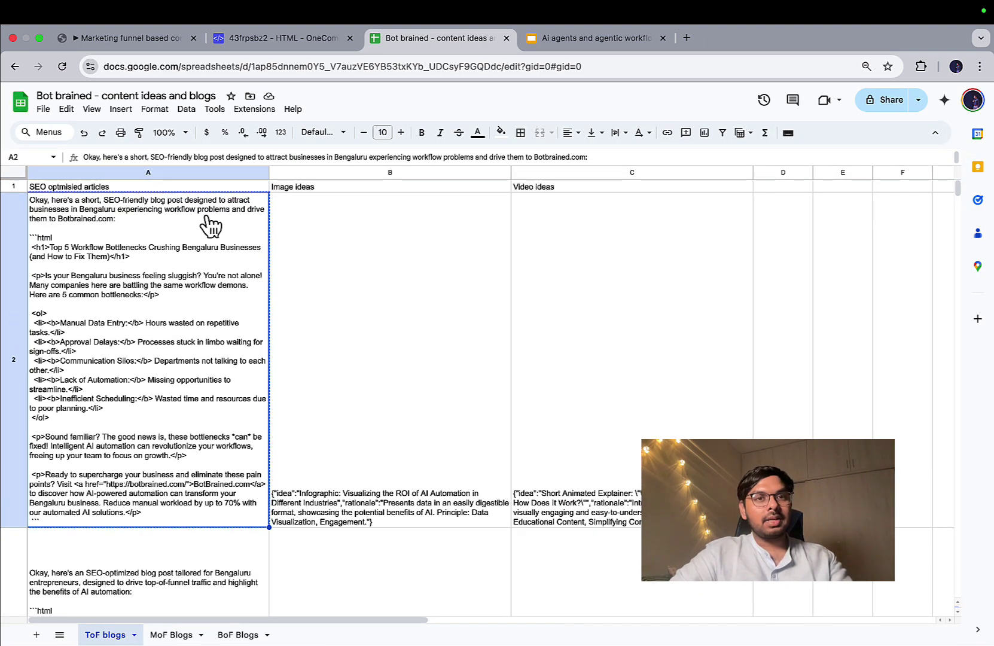
# - Copy the AI Automation article for Bengaluru entrepreneurs from cell A3 of the ToF blogs sheet
pyautogui.scroll(-2, 192, 412)
pyautogui.scroll(-5, 192, 412)
pyautogui.click(192, 352)
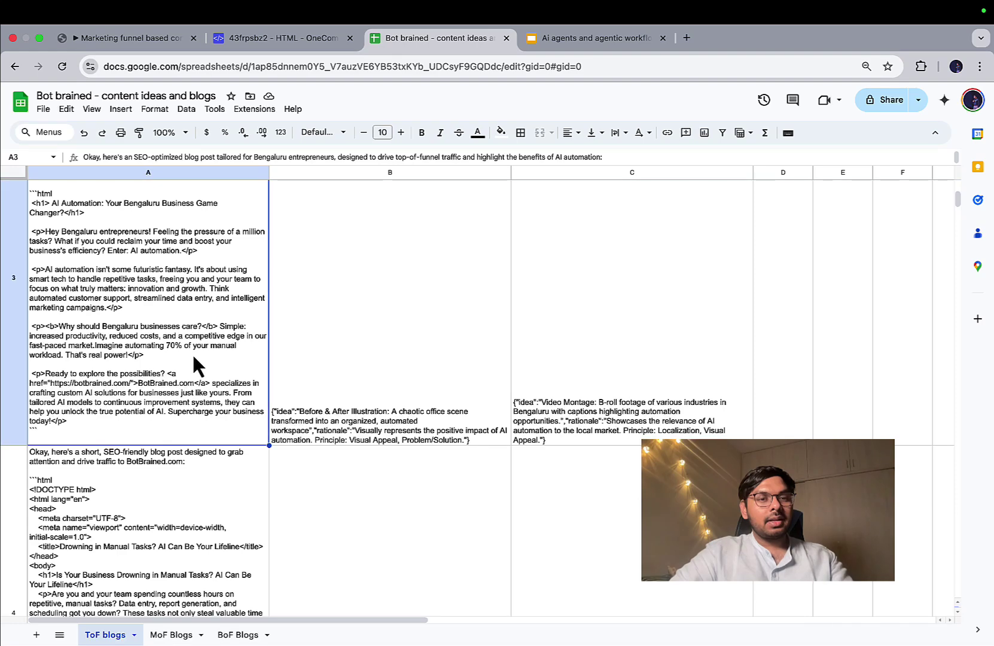
pyautogui.press('super+c')
pyautogui.scroll(3, 192, 352)
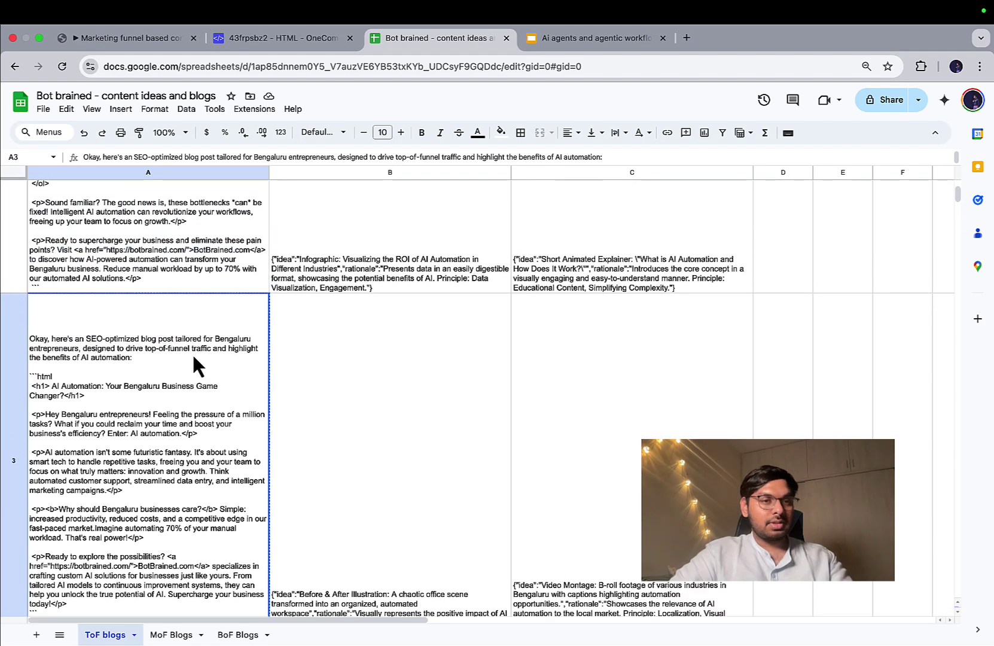
# - Switch to OneCompiler, replace all code in index.html with the copied article, and run it
pyautogui.click(278, 39)
pyautogui.click(283, 302)
pyautogui.press('super+a')
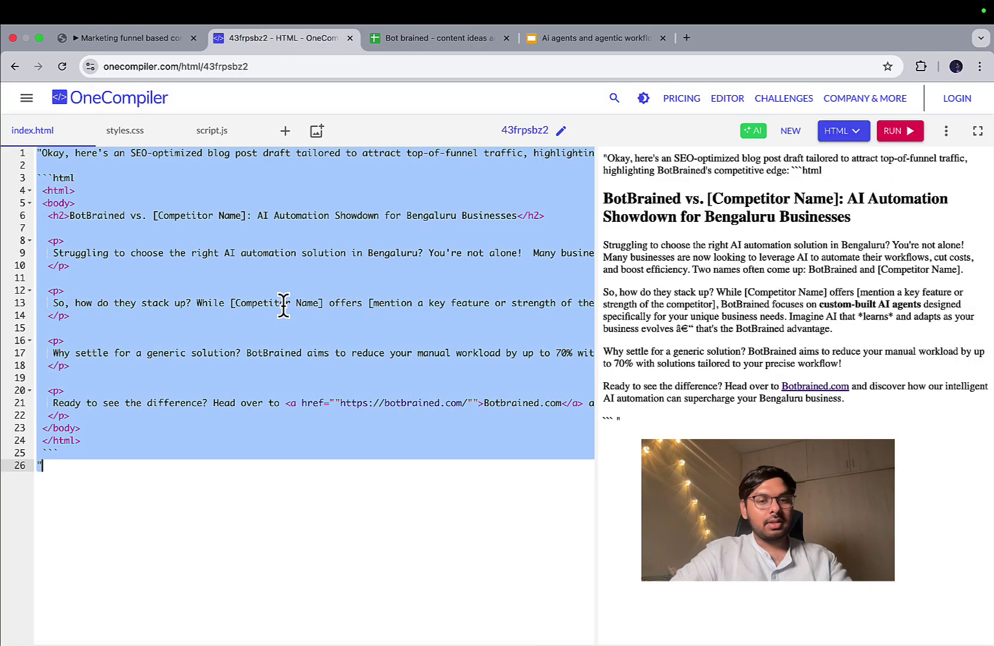
pyautogui.press('super+v')
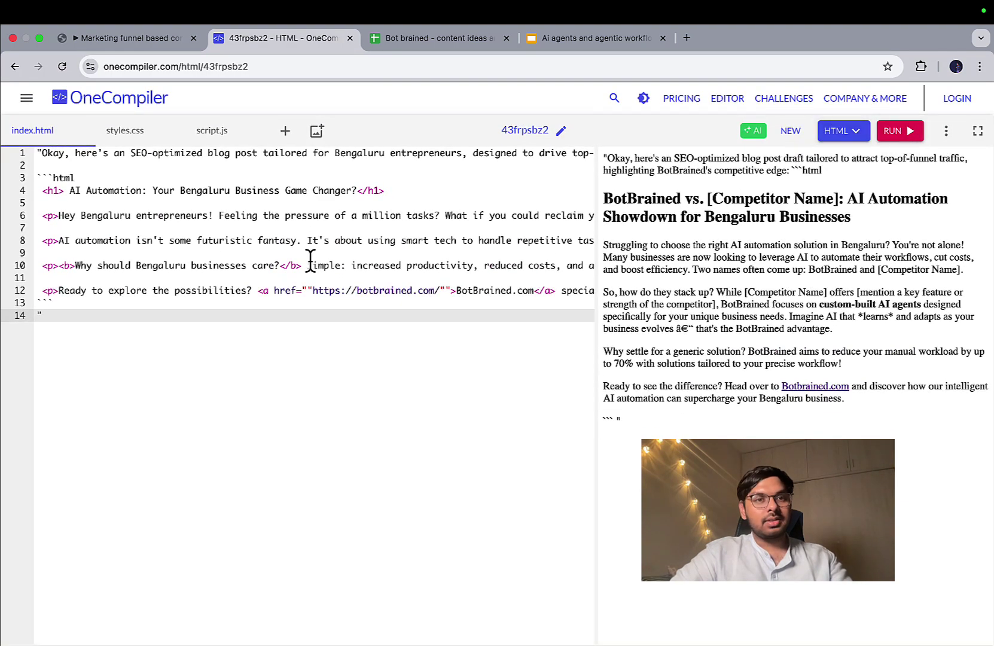
pyautogui.click(898, 131)
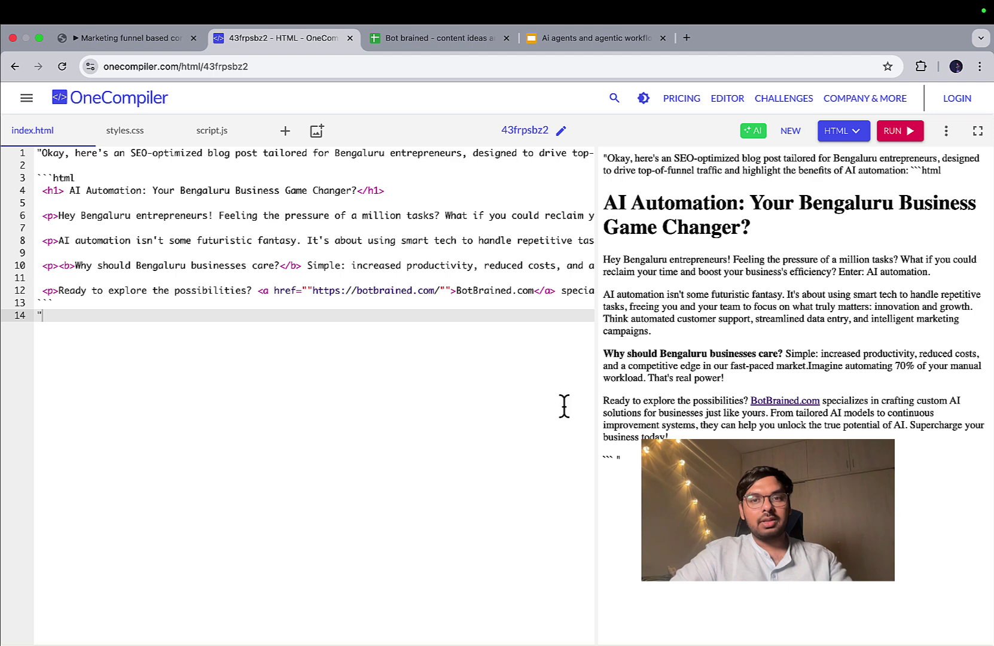
# - Read the rendered article in a widened preview and view the Marketing funnel based content workflow in n8n
pyautogui.moveTo(592, 397); pyautogui.dragTo(435, 404)
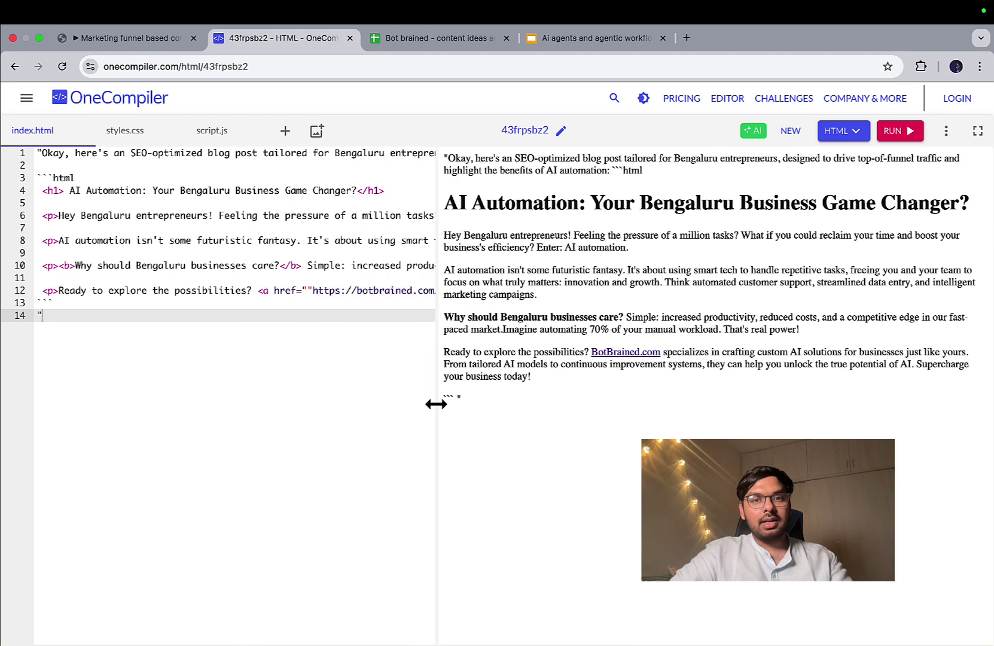
pyautogui.tripleClick(449, 204)
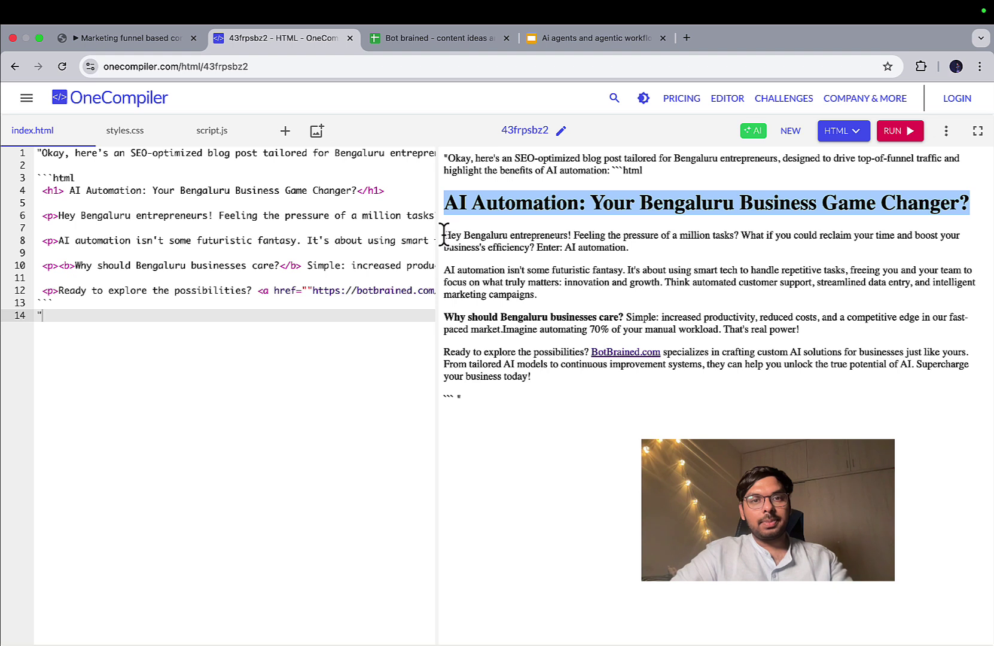
pyautogui.moveTo(443, 234); pyautogui.dragTo(619, 245)
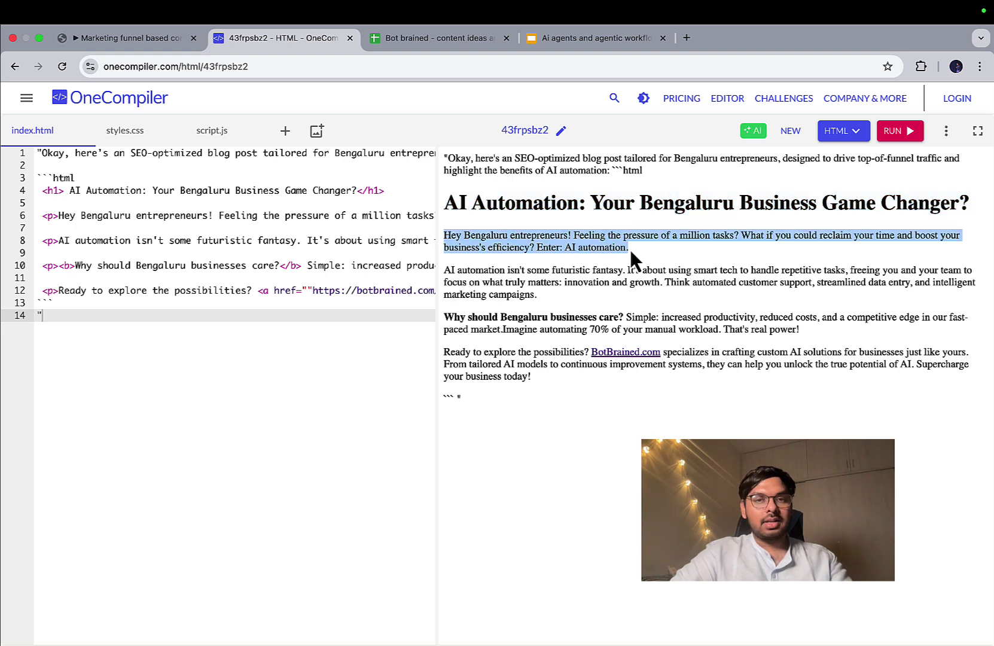
pyautogui.moveTo(445, 272); pyautogui.dragTo(543, 303)
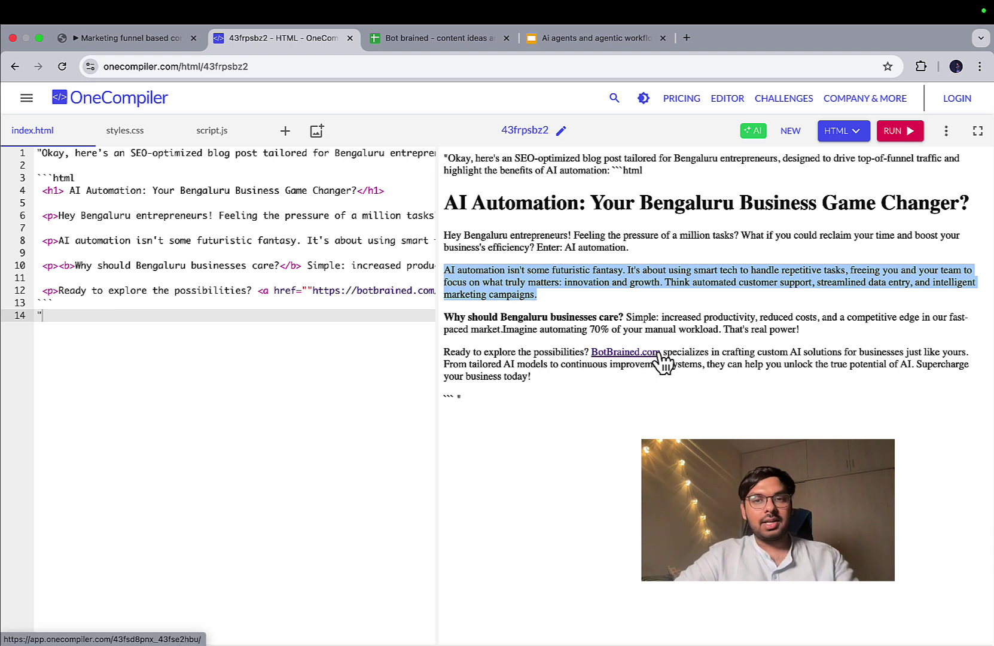
pyautogui.click(117, 36)
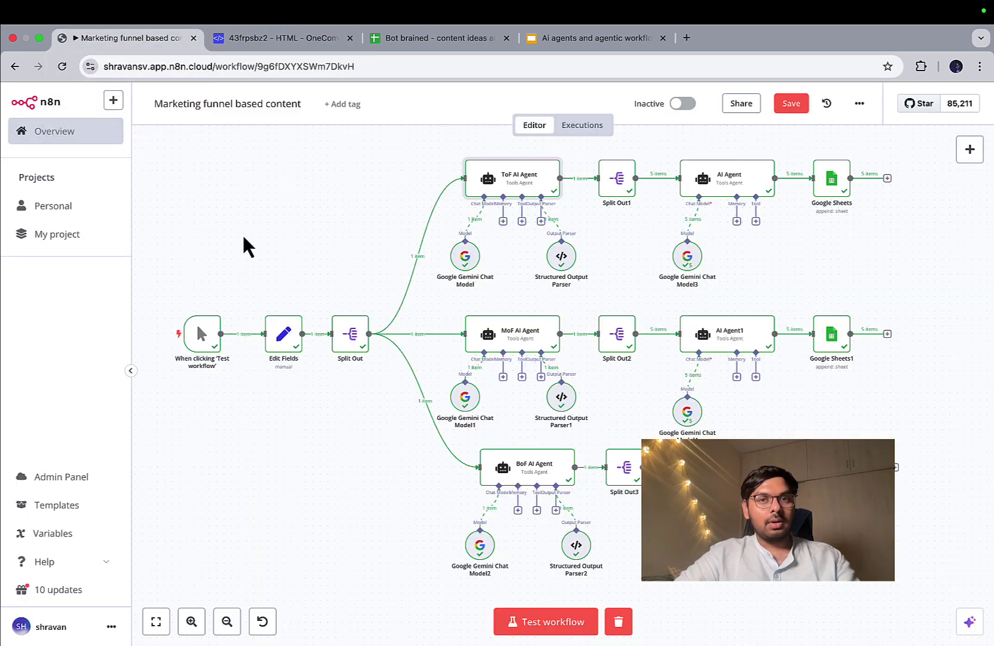
# - Start making a copy of the Bot brained spreadsheet and select "Copy of Bot brained" in the copy's name
pyautogui.click(419, 39)
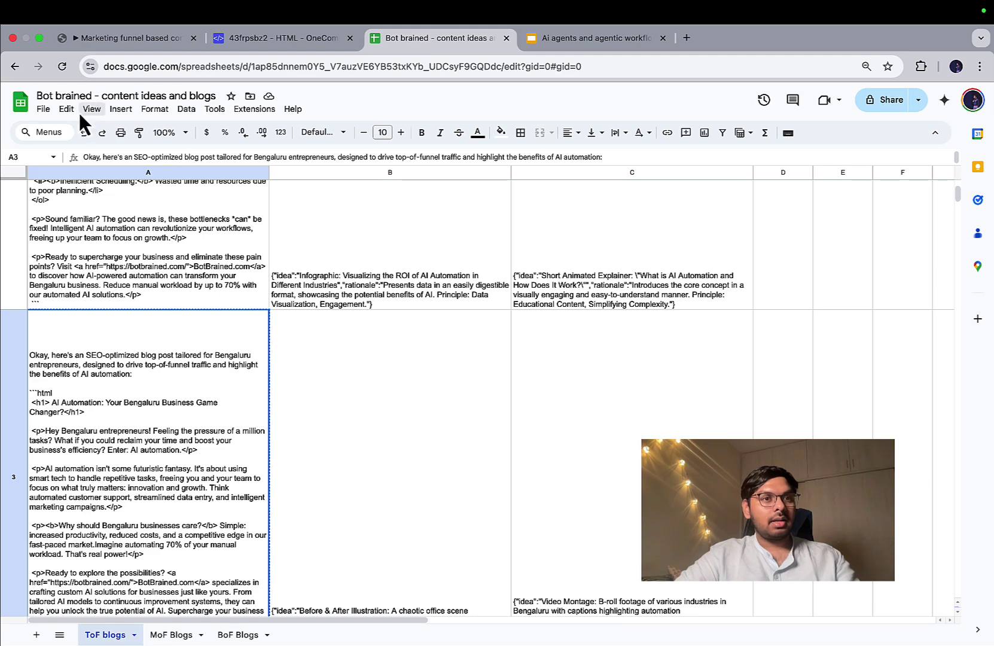
pyautogui.click(43, 109)
pyautogui.click(105, 184)
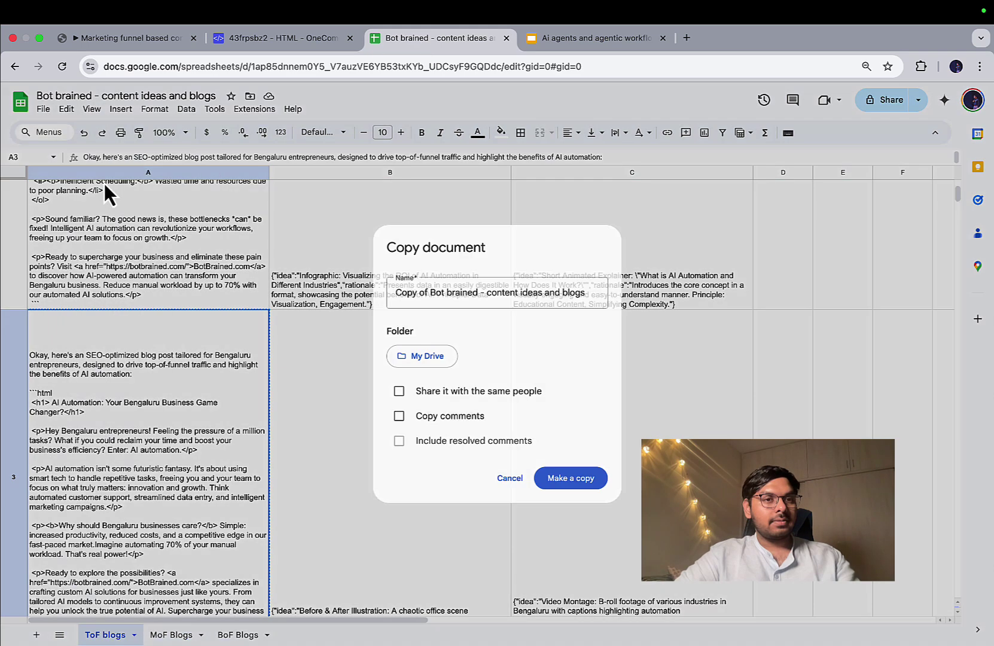
pyautogui.click(426, 289)
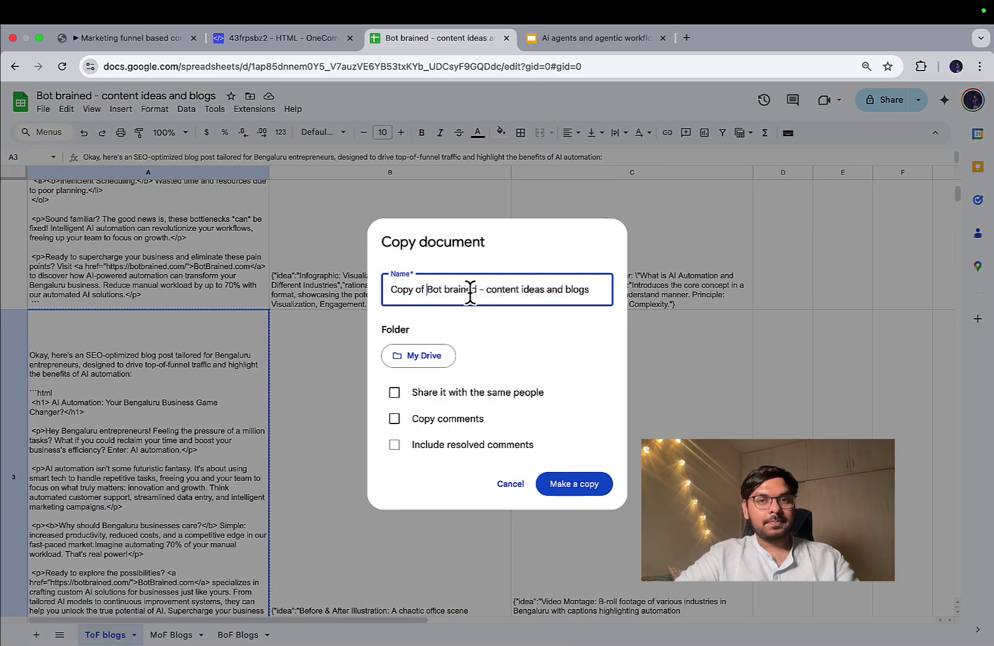
pyautogui.moveTo(476, 290); pyautogui.dragTo(385, 297)
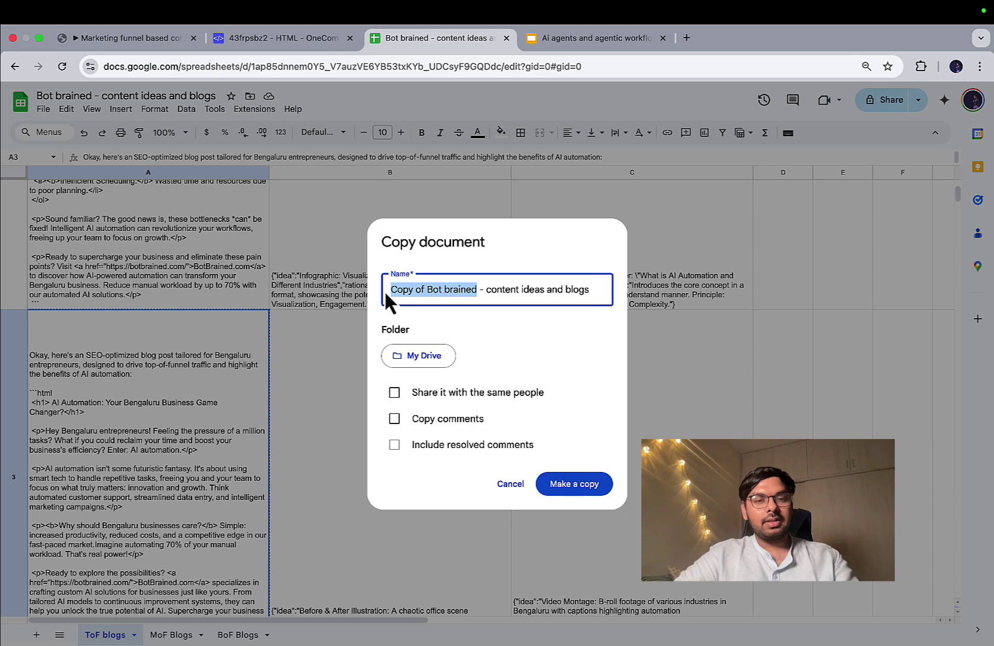
# - Search the web for cape nutrition in a new browser tab and open the Cape Nutrition website
pyautogui.click(686, 38)
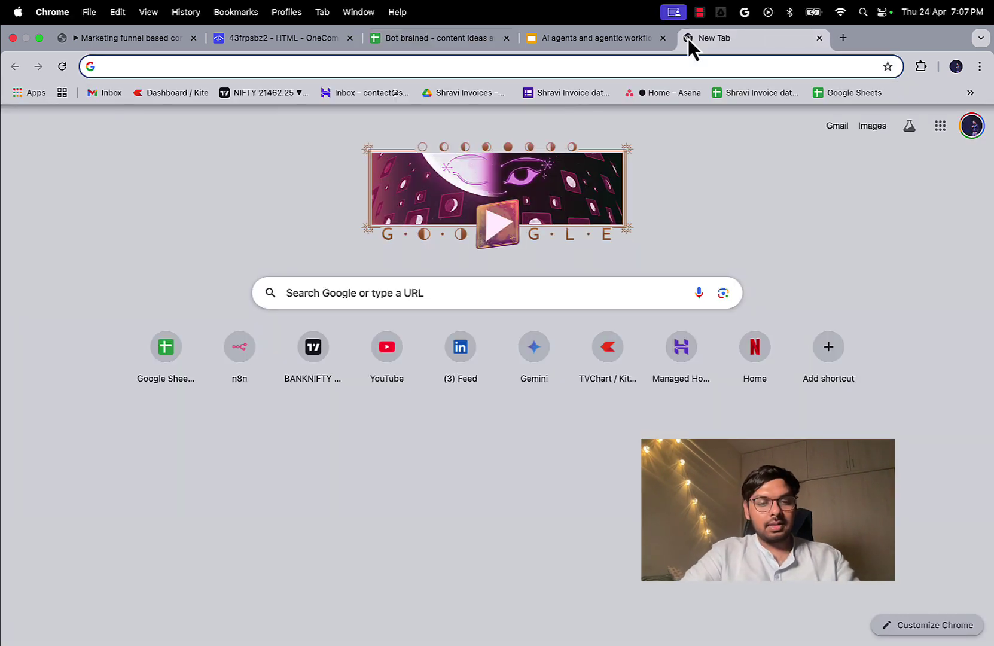
pyautogui.write('cape nutrition')
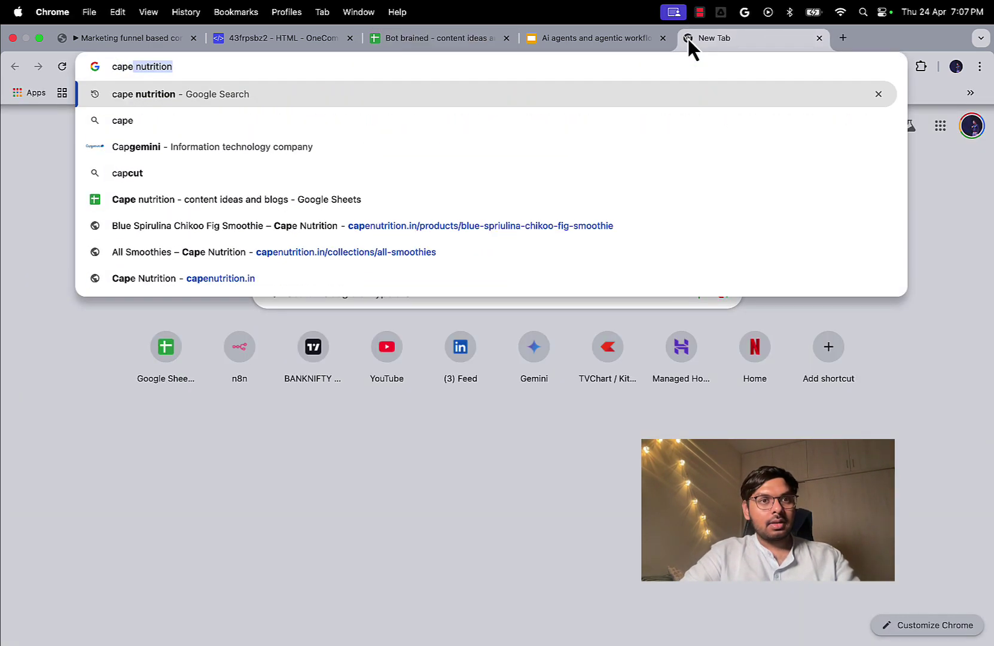
pyautogui.press('Return')
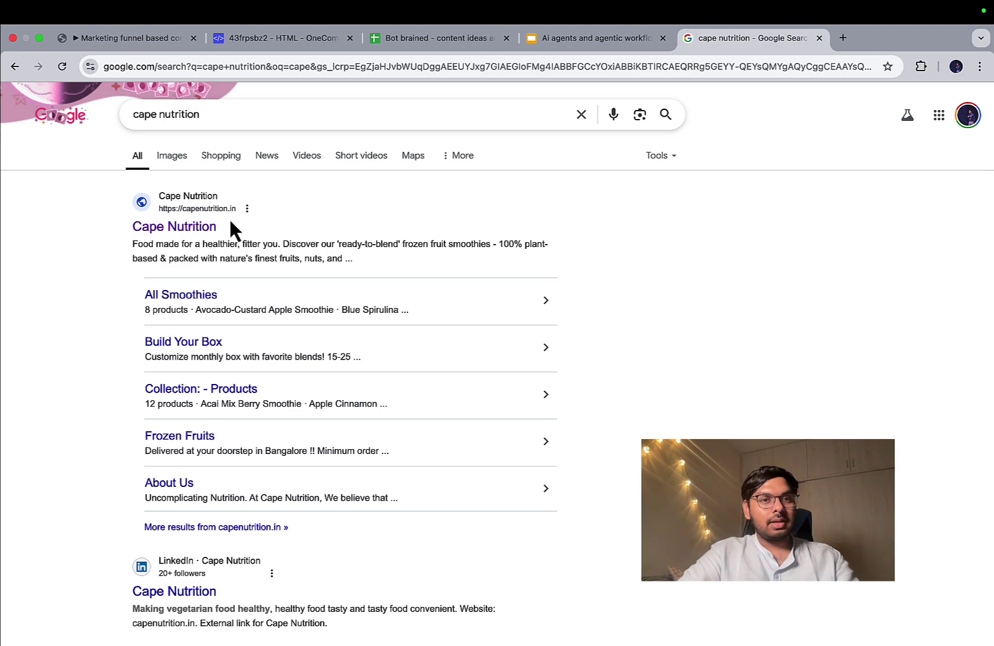
pyautogui.click(202, 232)
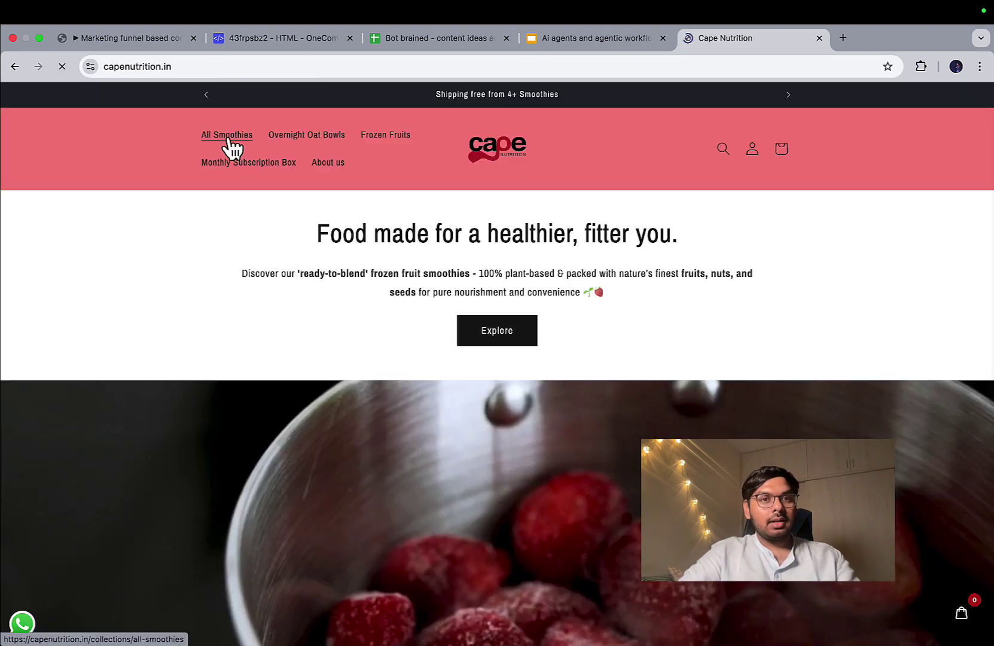
# - Browse the All Smoothies collection and view the Apple Cinnamon Smoothie product page, dismissing the discount pop-up
pyautogui.click(230, 144)
pyautogui.scroll(-10, 428, 359)
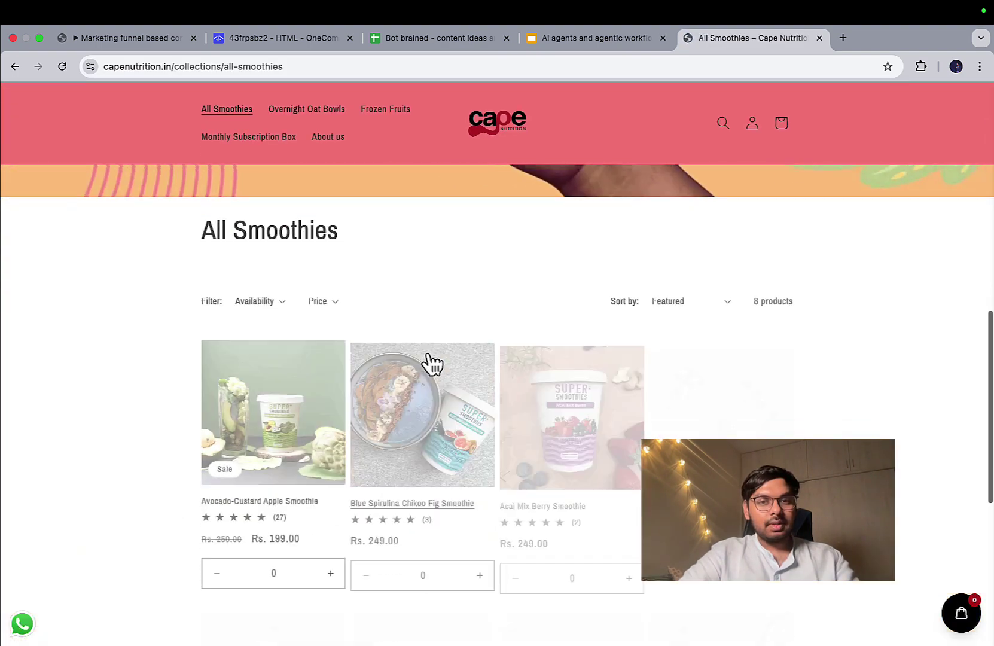
pyautogui.scroll(2, 429, 363)
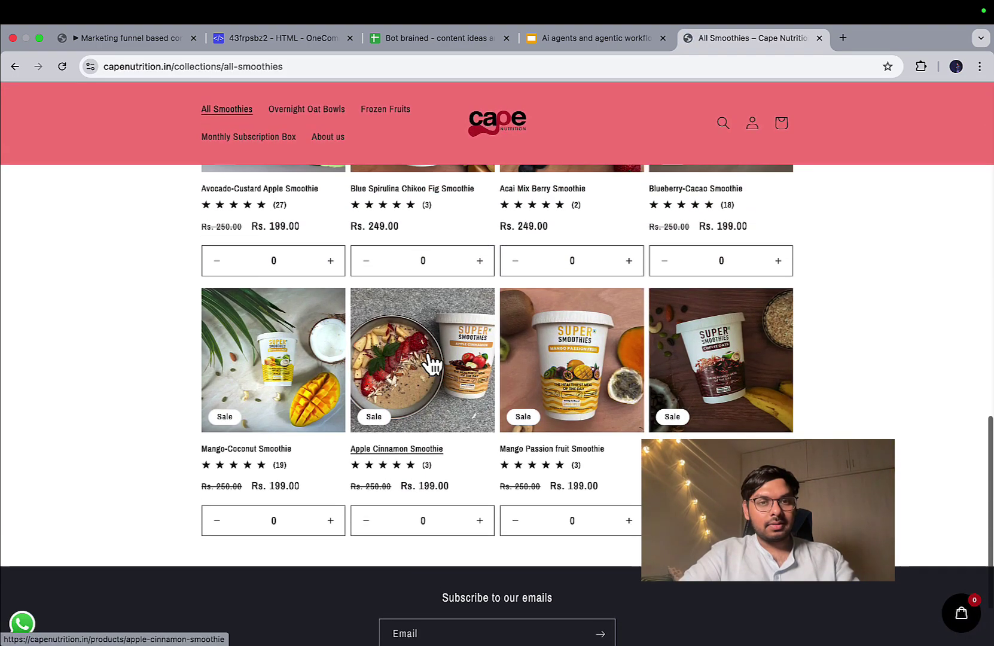
pyautogui.click(442, 403)
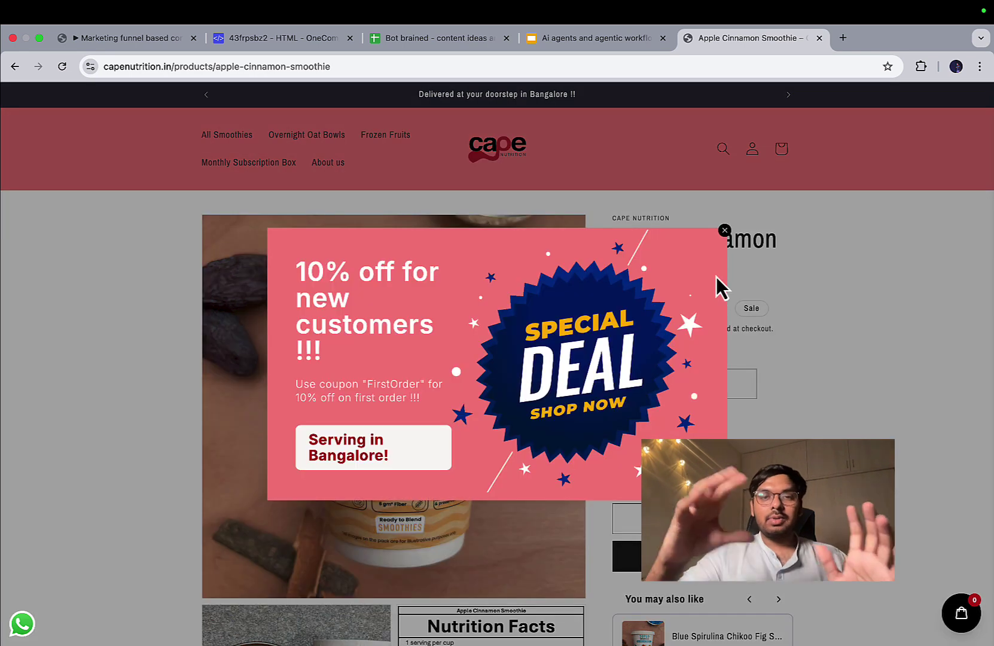
pyautogui.click(724, 231)
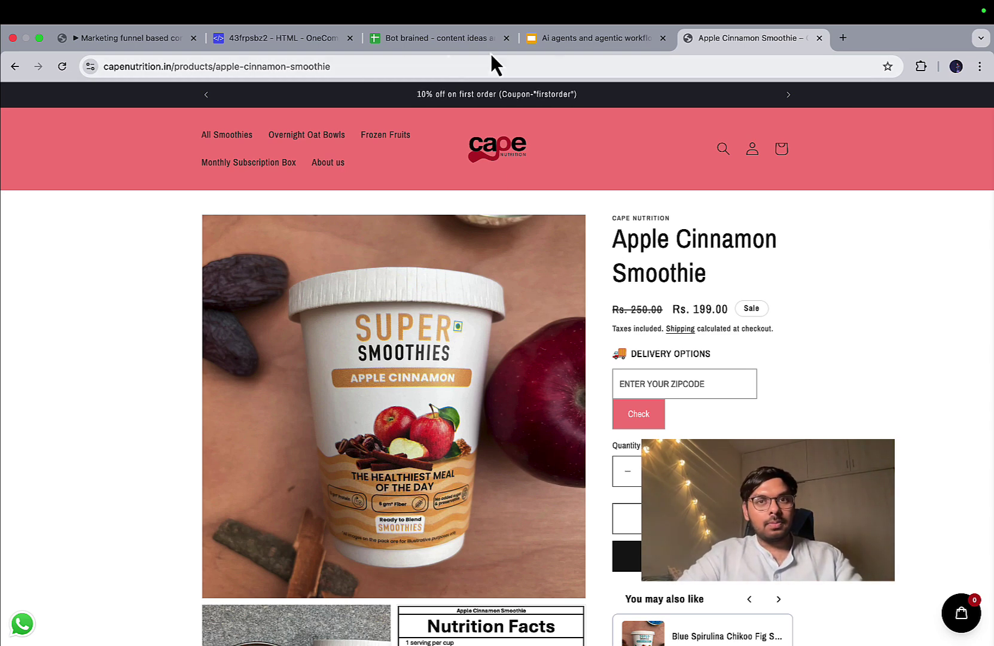
# - Back in the spreadsheet, name the copy "cape nutrition - content ideas and blogs"
pyautogui.click(417, 38)
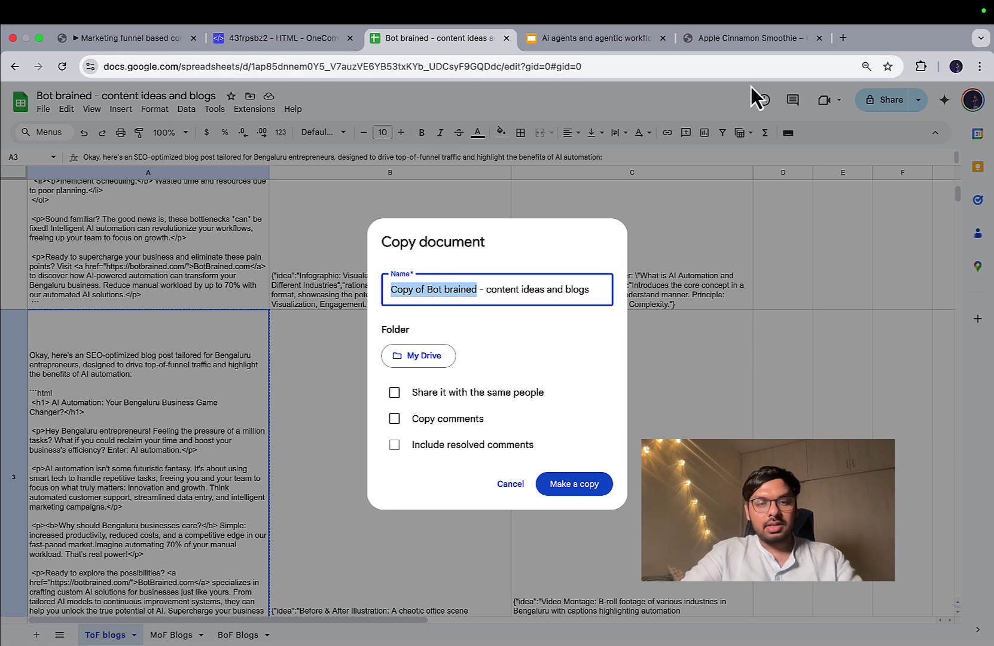
pyautogui.write('cape nutrion')
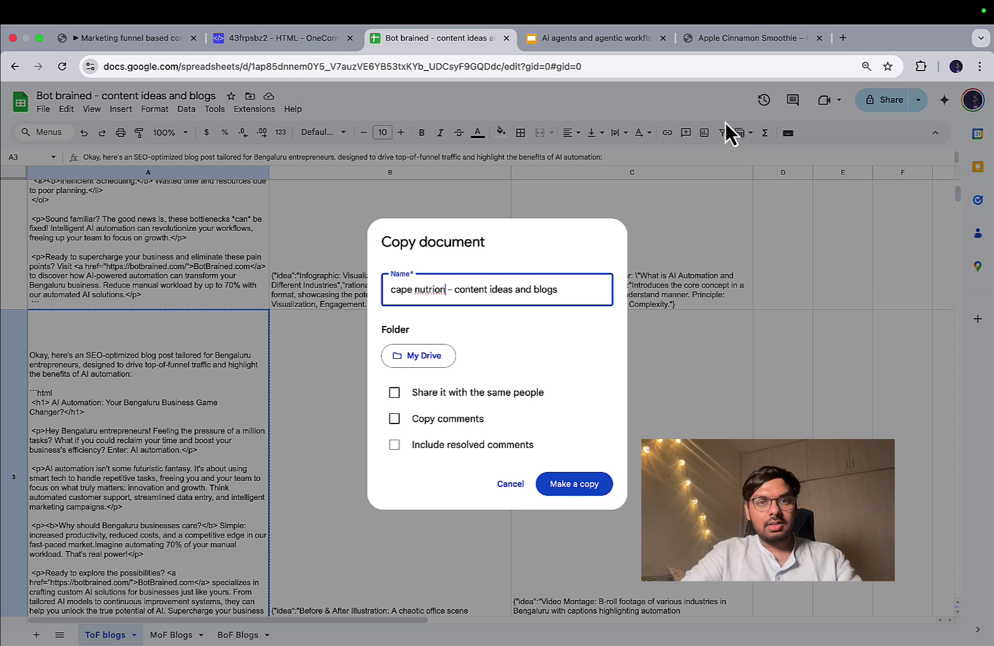
pyautogui.press('BackSpace')
pyautogui.press('BackSpace')
pyautogui.press('BackSpace')
pyautogui.write('iti')
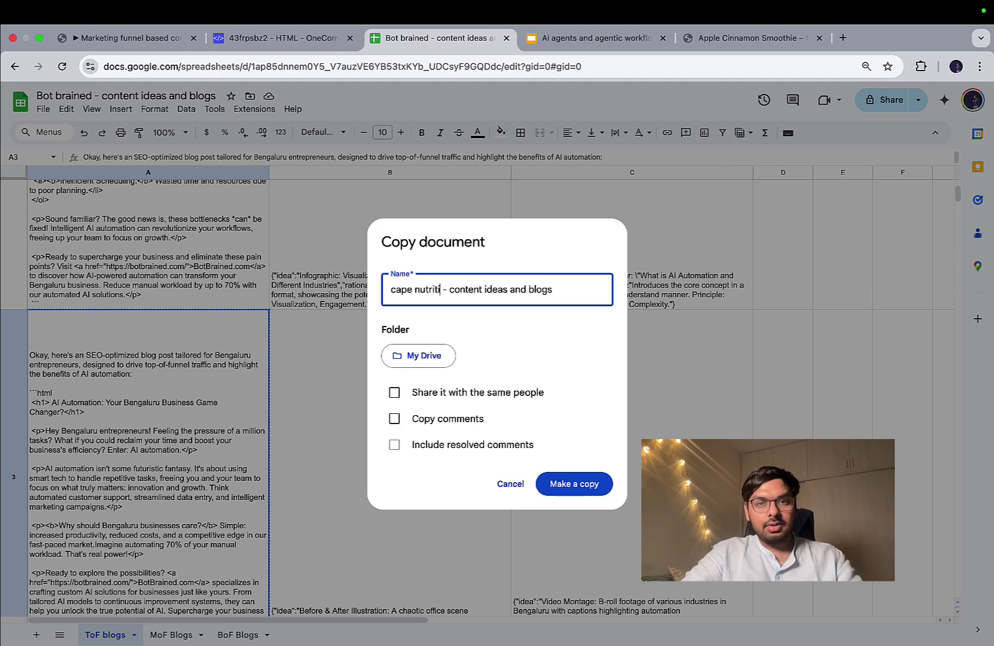
pyautogui.write('on')
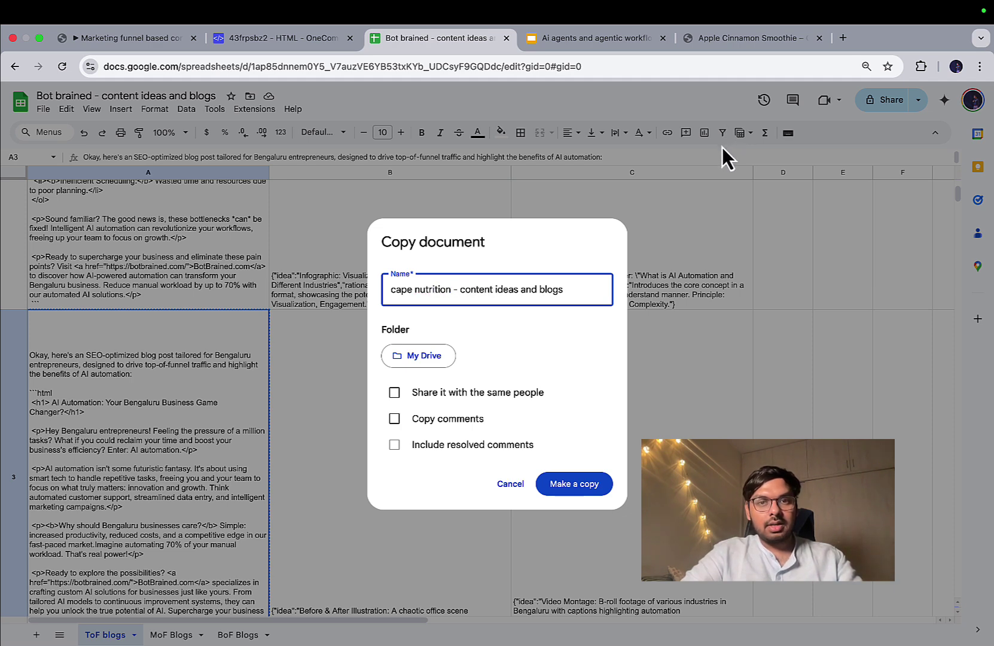
# - Create the spreadsheet copy and clear the articles, image ideas and video ideas below the headers on its ToF blogs sheet
pyautogui.click(581, 485)
pyautogui.click(470, 38)
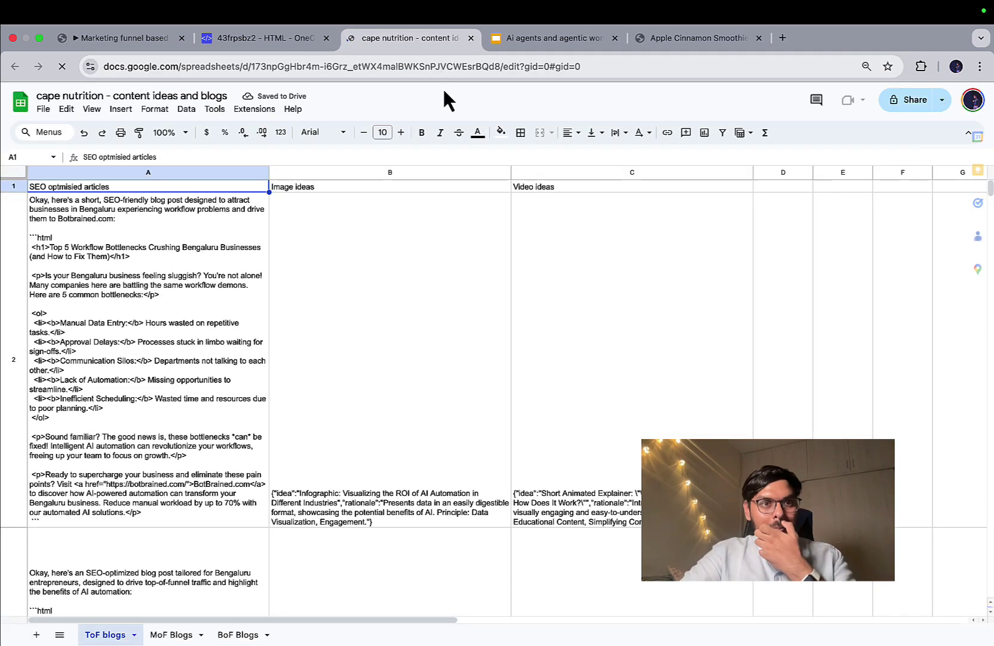
pyautogui.click(90, 370)
pyautogui.hotkey('ctrl', 'shift', 'Right')
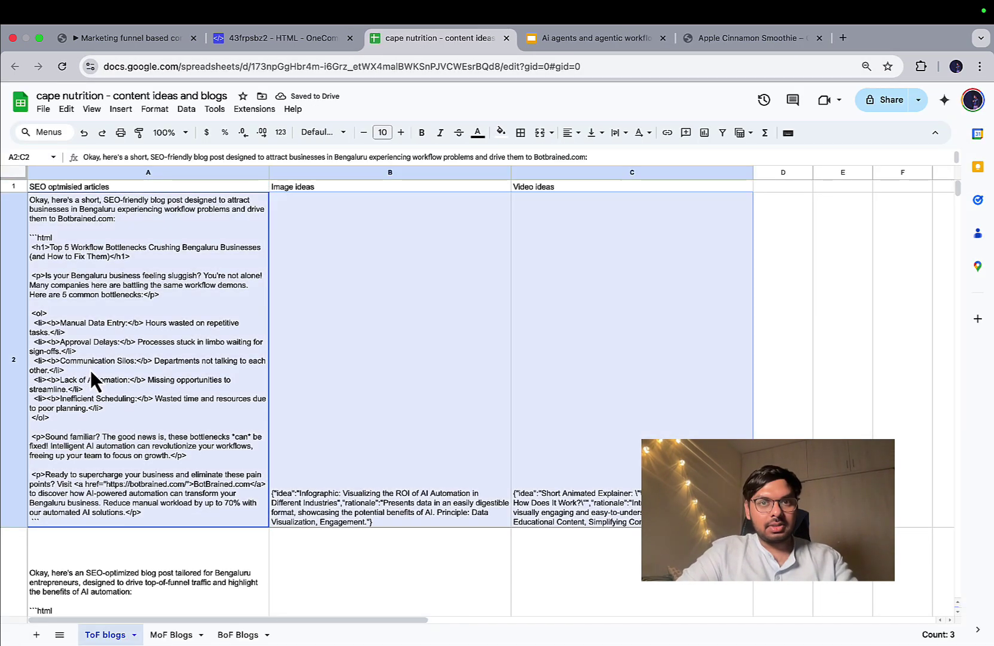
pyautogui.hotkey('ctrl', 'shift', 'Down')
pyautogui.press('Delete')
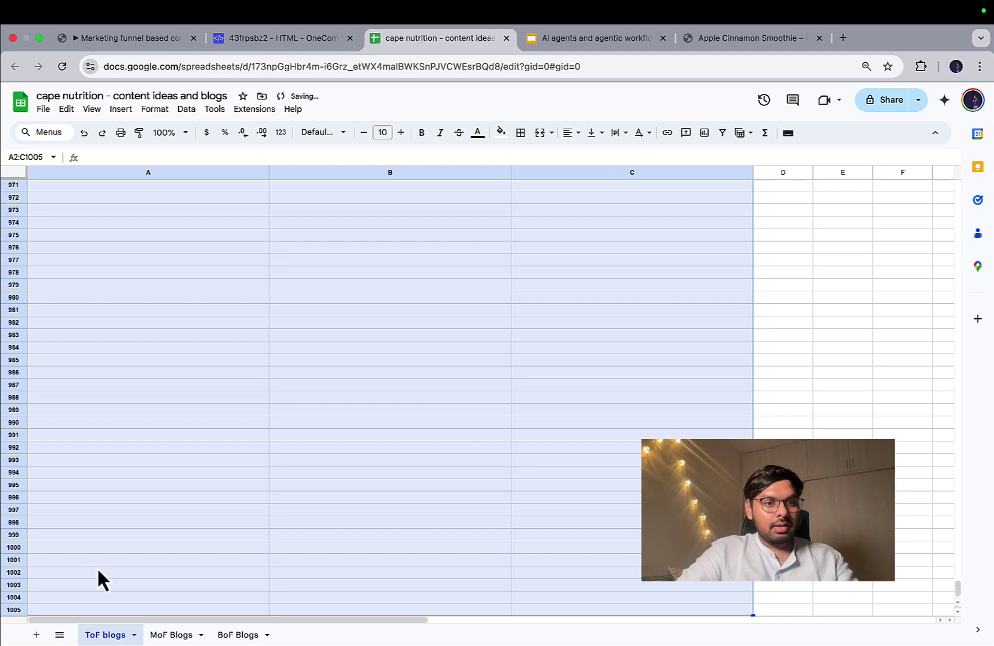
# - Clear the articles, image ideas and video ideas below the headers on the MoF Blogs sheet
pyautogui.click(170, 634)
pyautogui.click(202, 388)
pyautogui.hotkey('ctrl', 'shift', 'Right')
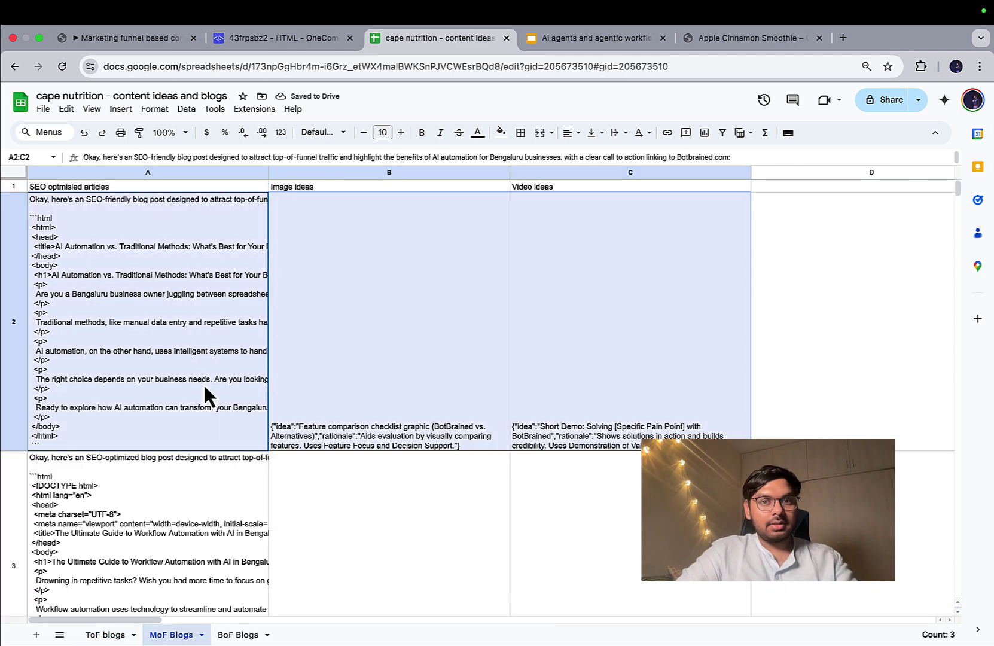
pyautogui.hotkey('ctrl', 'shift', 'Down')
pyautogui.press('Delete')
# - Clear the articles, image ideas and video ideas below the headers on the BoF Blogs sheet
pyautogui.click(237, 634)
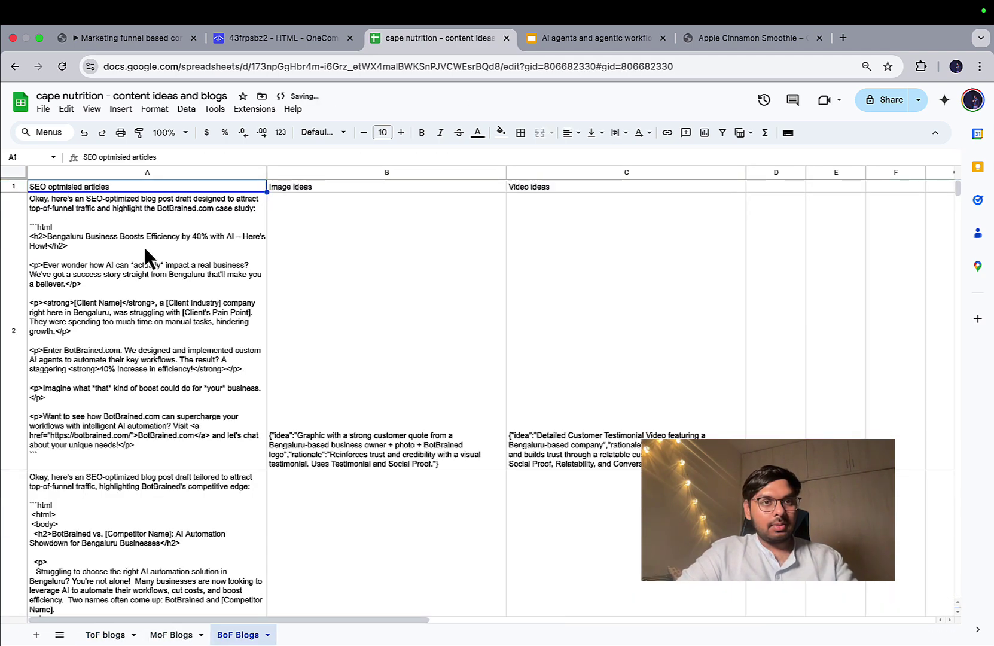
pyautogui.click(144, 247)
pyautogui.hotkey('ctrl', 'shift', 'Right')
pyautogui.hotkey('ctrl', 'shift', 'Down')
pyautogui.press('Delete')
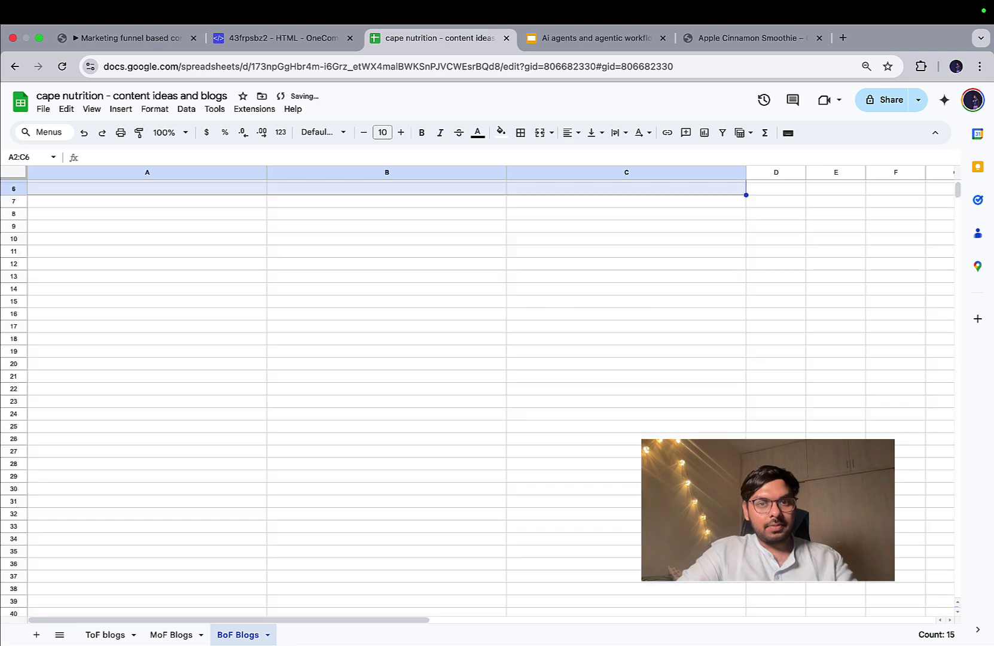
# - Clear entire rows 2 to 1005 on the ToF blogs sheet, resetting their height to the default, and return to cell A1
pyautogui.click(104, 635)
pyautogui.scroll(5, 204, 421)
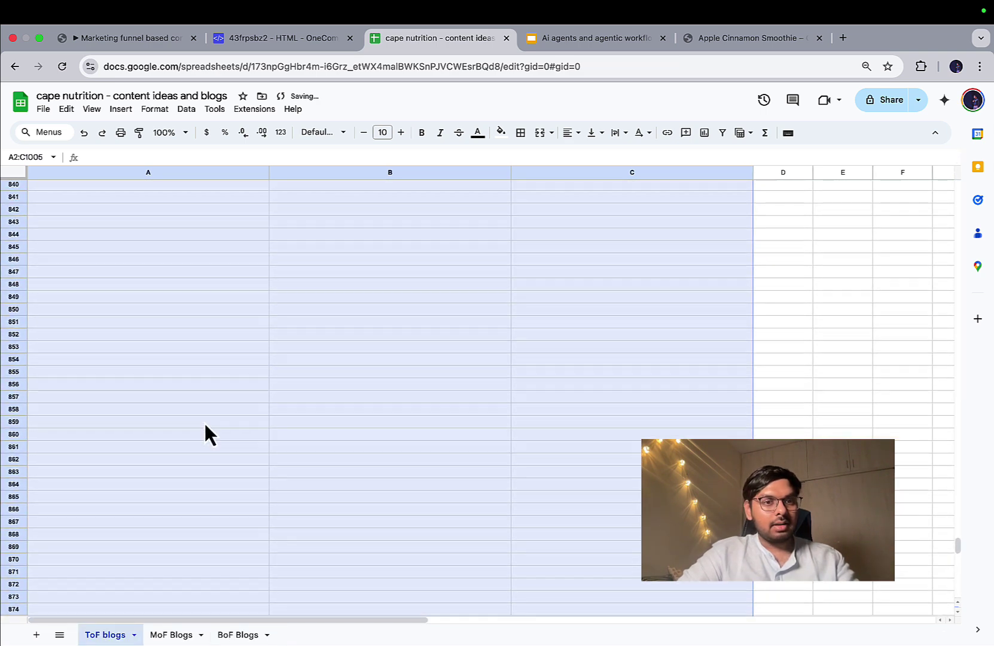
pyautogui.click(204, 421)
pyautogui.hotkey('ctrl', 'Home')
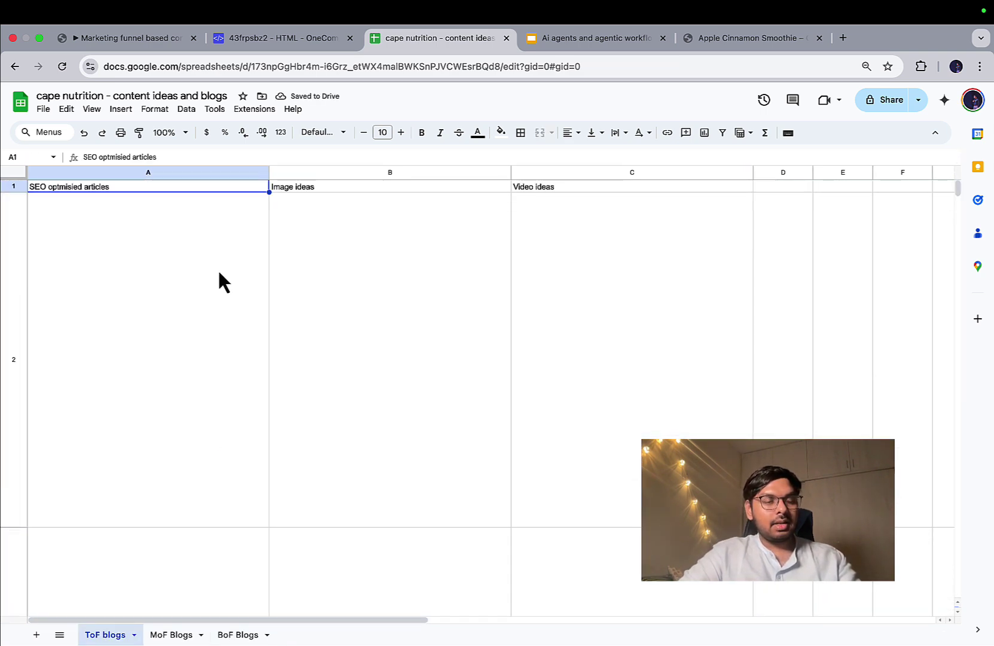
pyautogui.click(9, 326)
pyautogui.hotkey('ctrl', 'shift', 'Down')
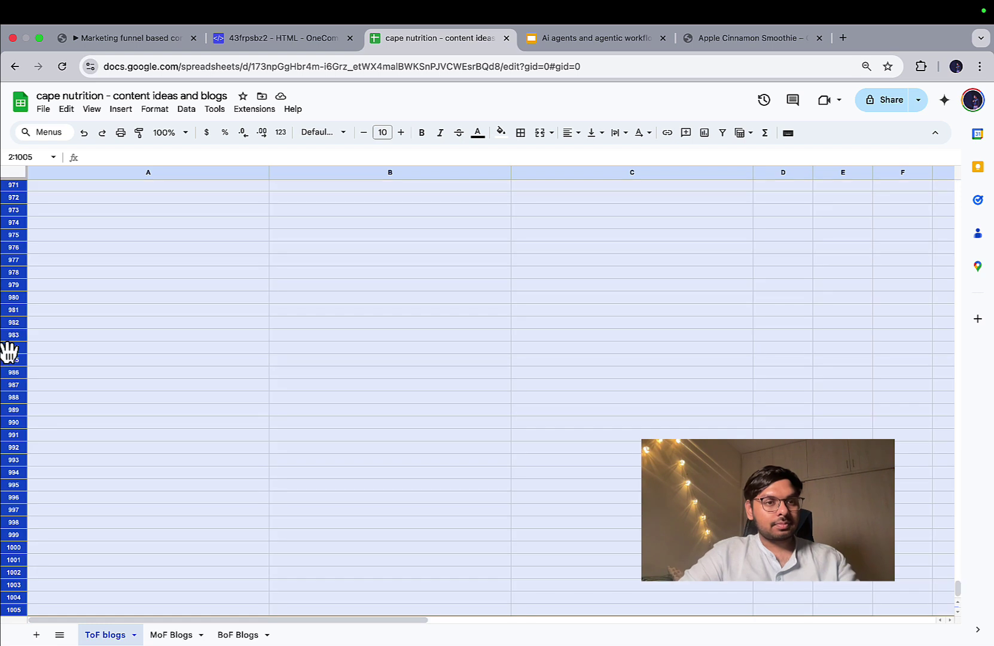
pyautogui.press('Delete')
pyautogui.click(141, 327)
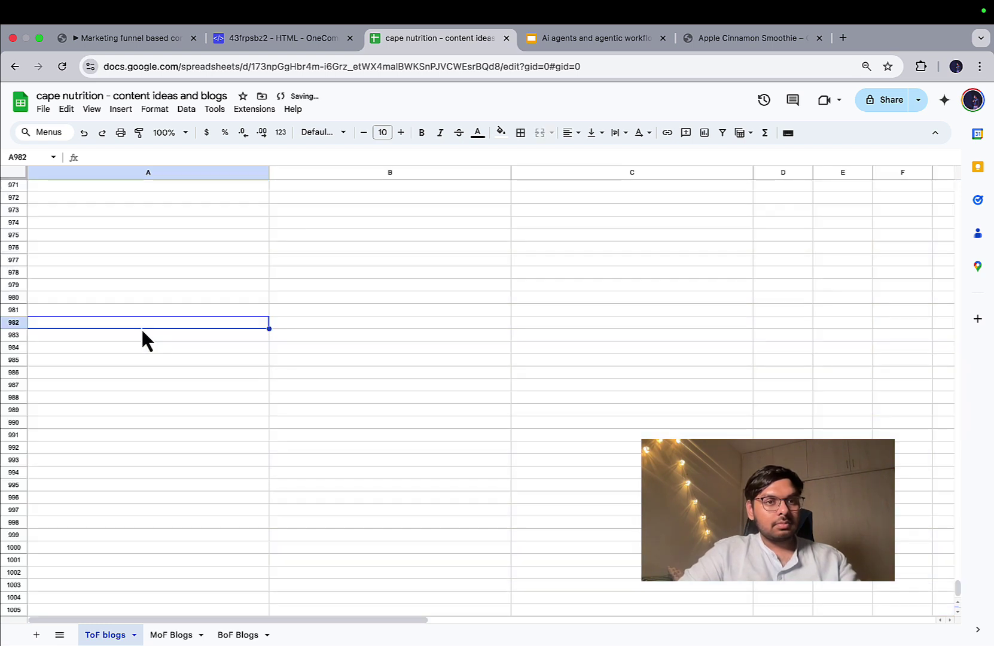
pyautogui.hotkey('ctrl', 'Home')
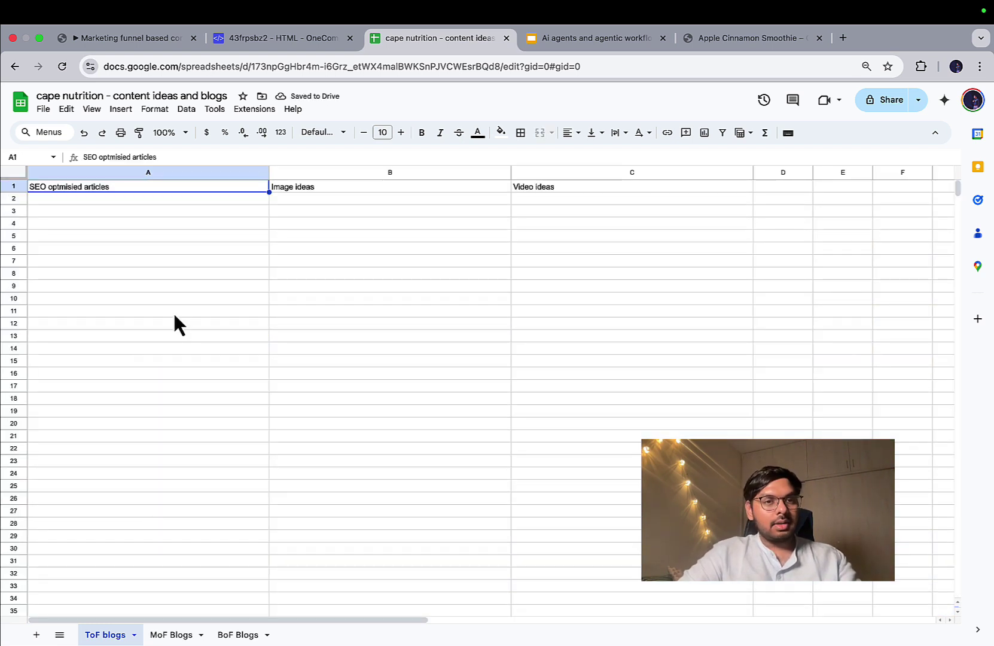
# - Switch to the n8n workflow and look through the document choices of the ToF branch's Google Sheets node
pyautogui.click(721, 47)
pyautogui.click(131, 35)
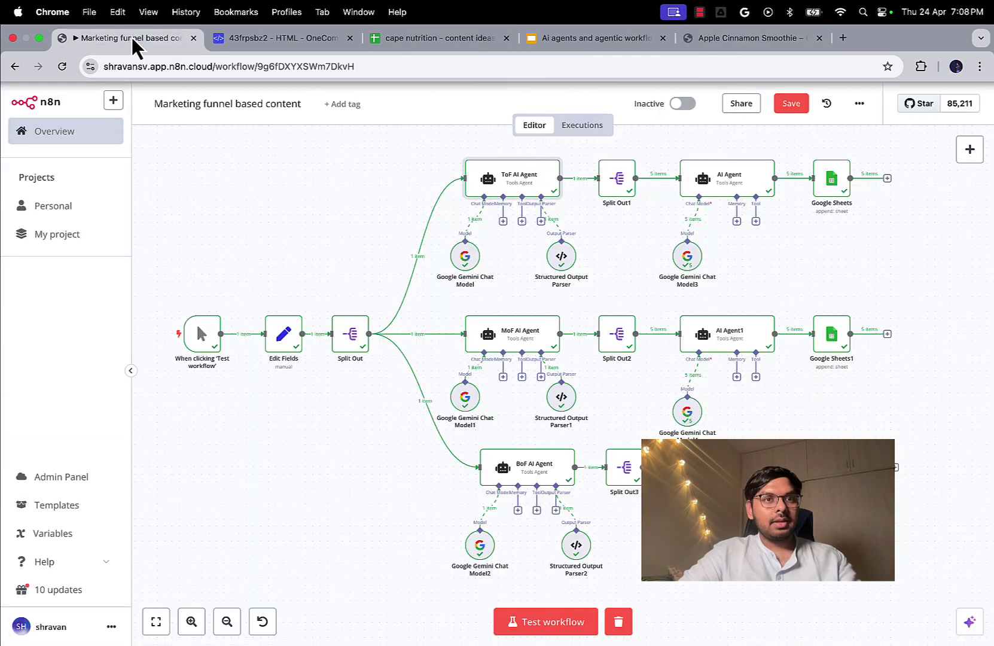
pyautogui.click(392, 38)
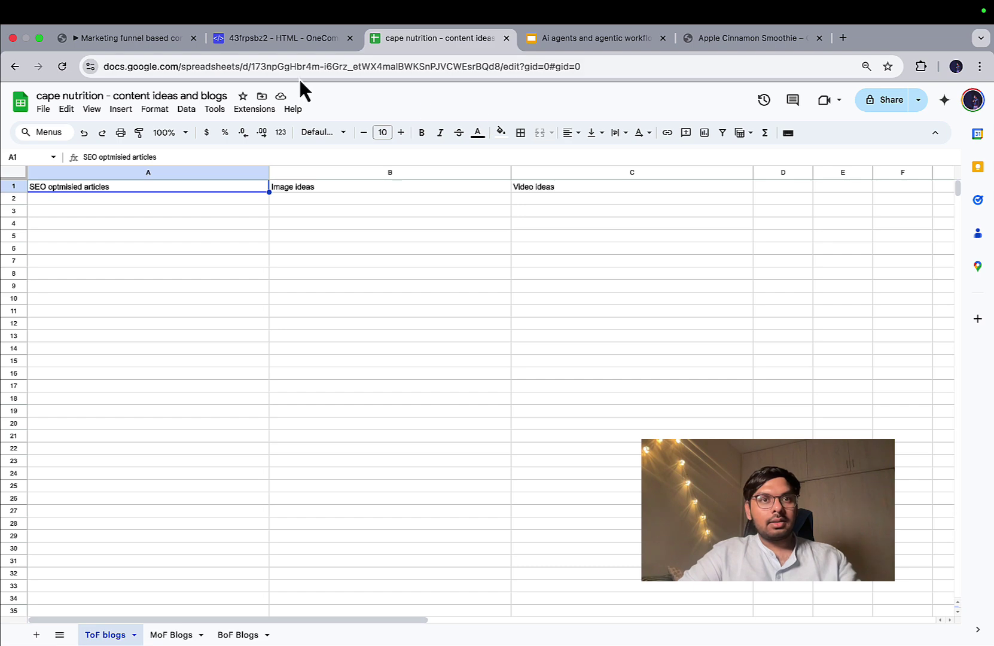
pyautogui.click(131, 42)
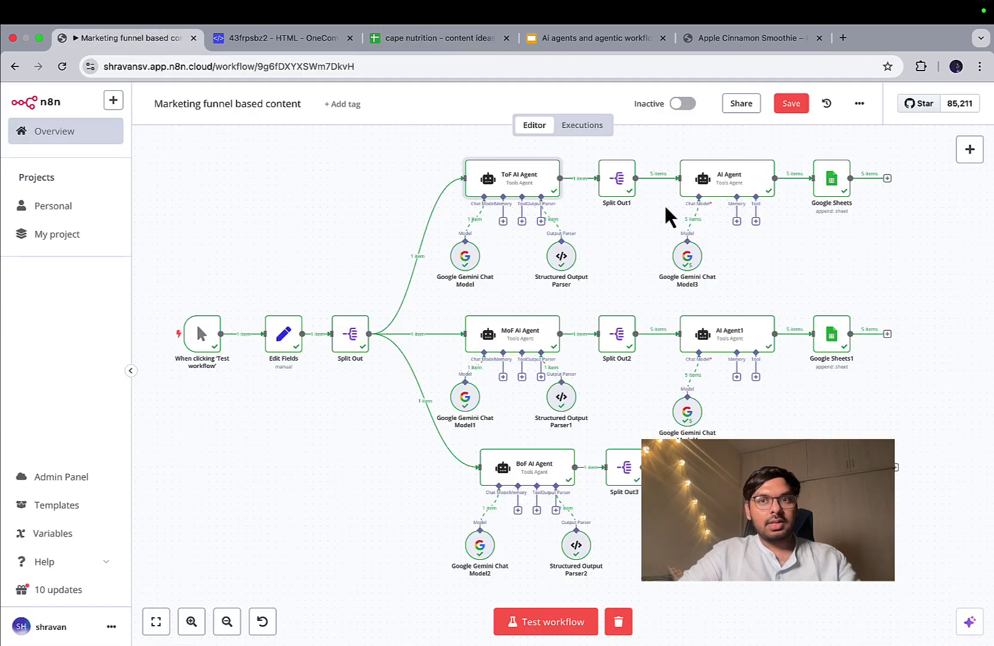
pyautogui.doubleClick(832, 183)
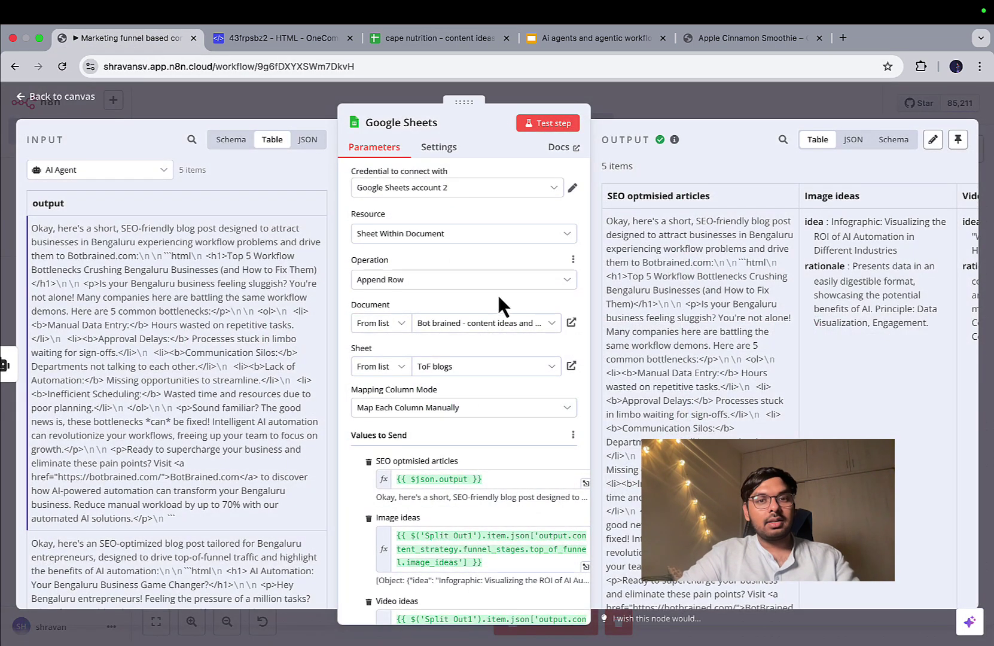
pyautogui.click(495, 324)
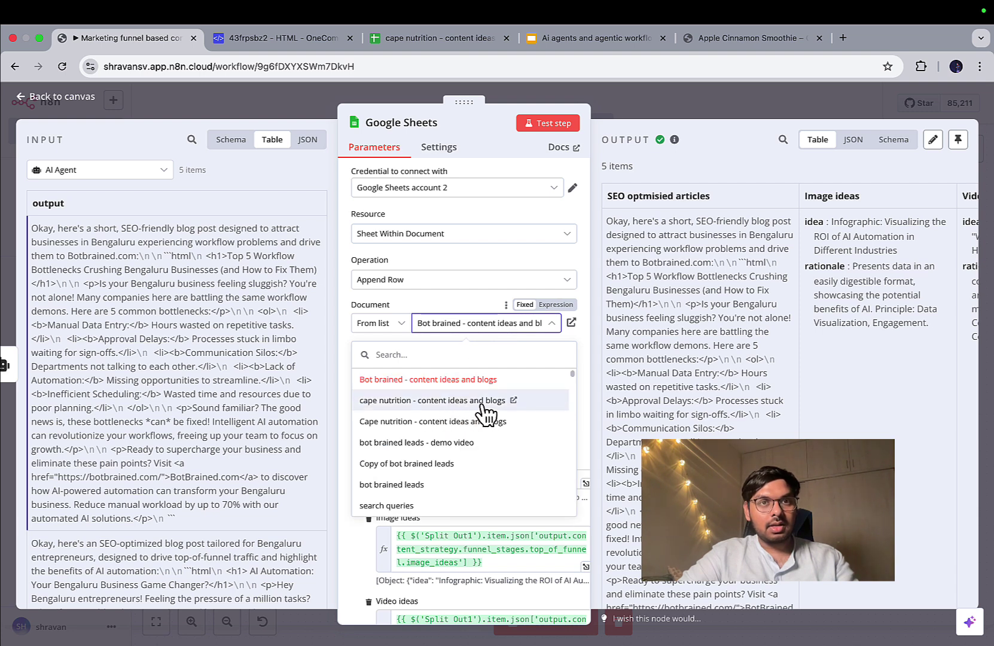
# - Back in the spreadsheet, rename it as "cape nutrition - content ideas and blogs - demo"
pyautogui.click(410, 35)
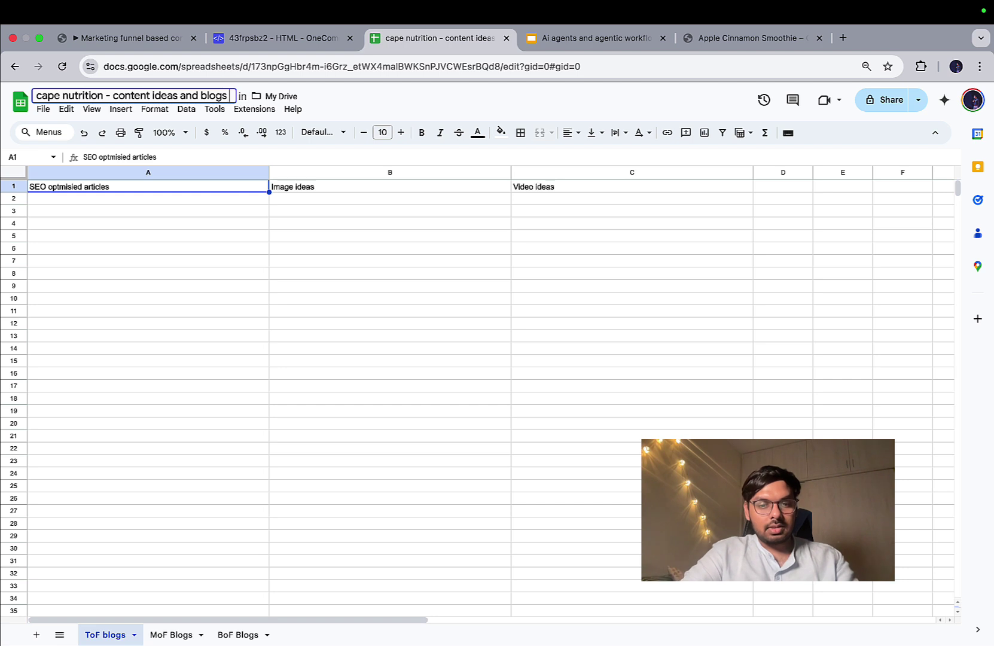
pyautogui.write('- demo')
pyautogui.press('Return')
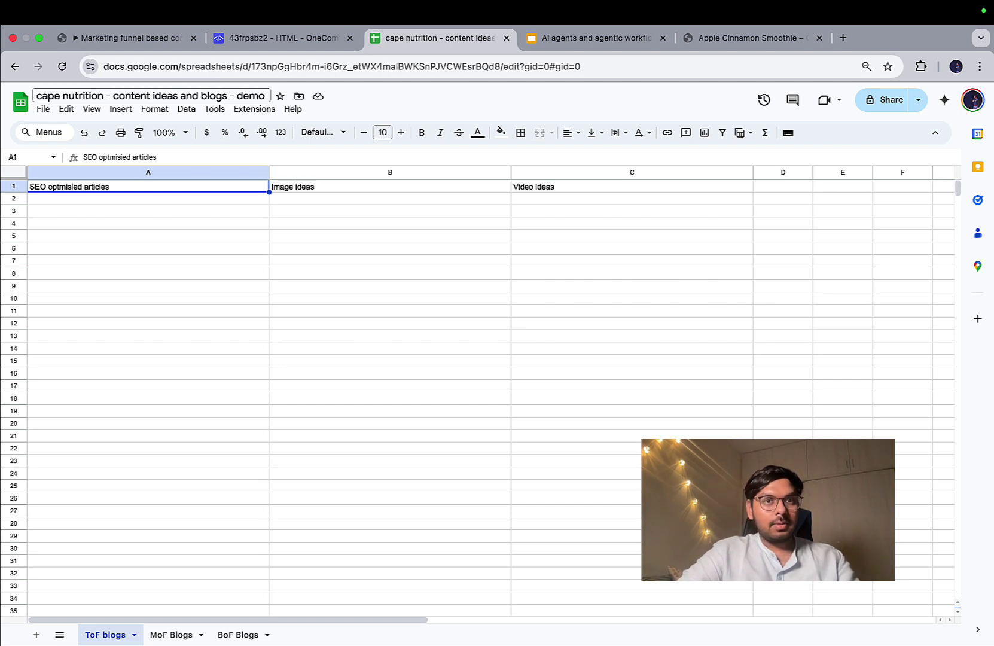
# - Return to n8n, check the Google Sheets node's document choices for the renamed spreadsheet, and close the node
pyautogui.click(139, 44)
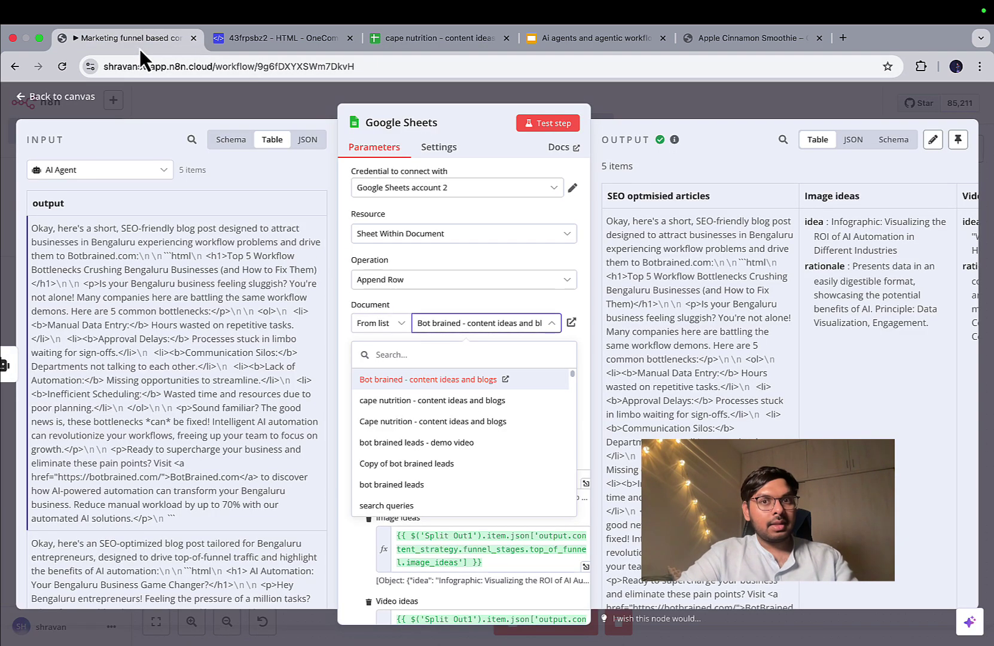
pyautogui.click(490, 265)
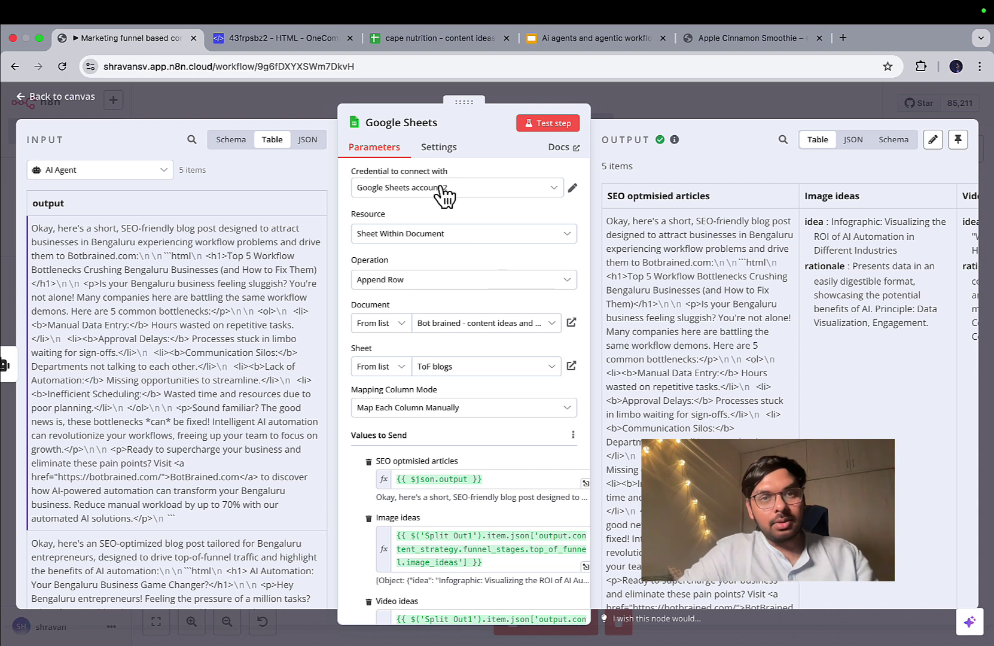
pyautogui.click(476, 325)
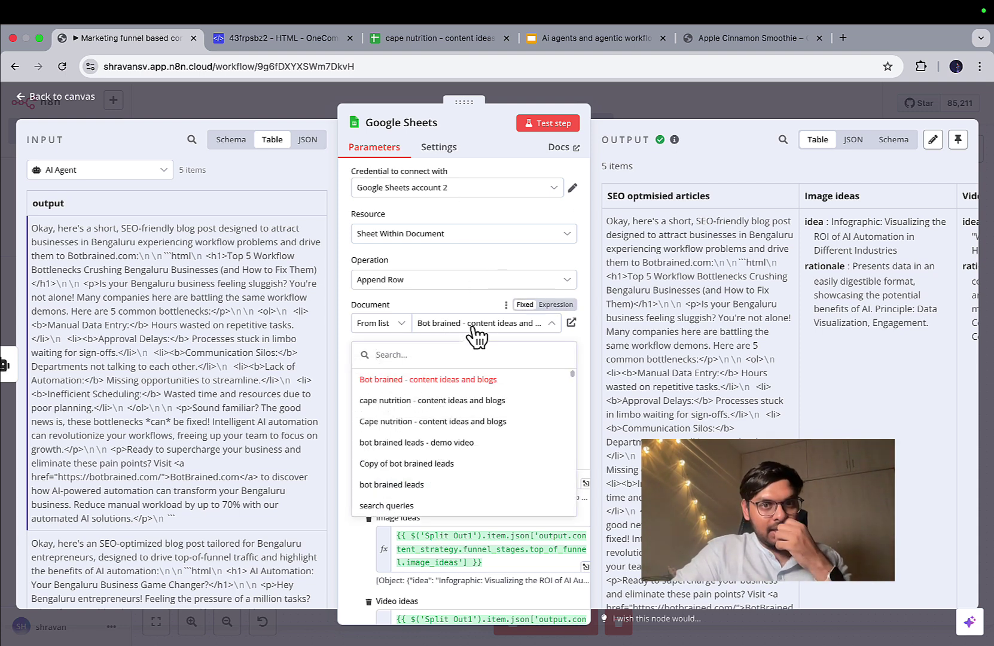
pyautogui.click(473, 293)
pyautogui.click(634, 106)
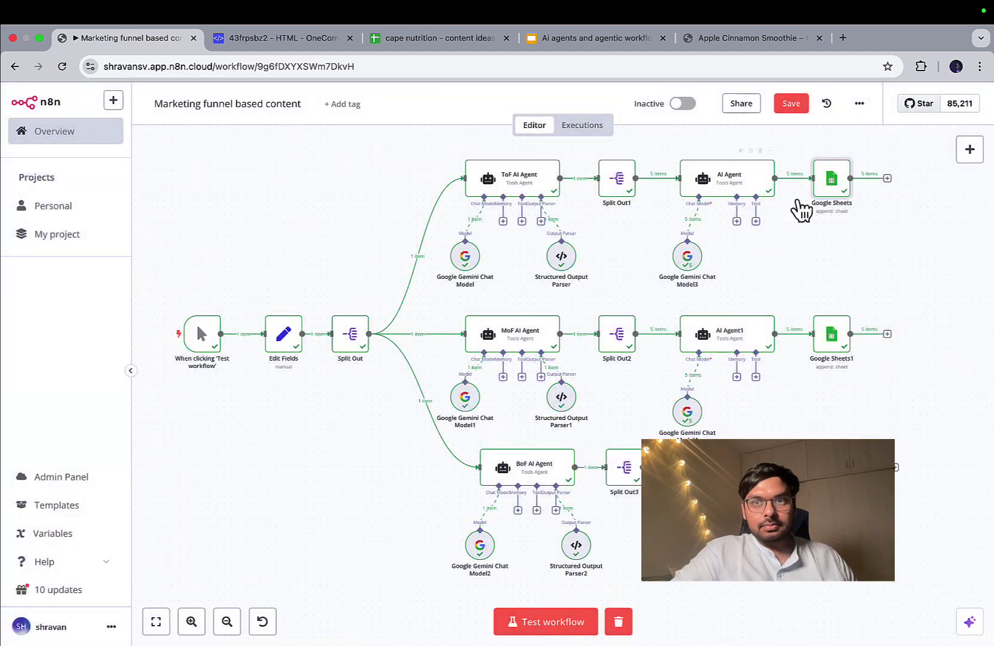
# - Point the ToF branch's Google Sheets node to the document "cape nutrition - content ideas and blogs - demo" and the sheet ToF blogs
pyautogui.doubleClick(842, 187)
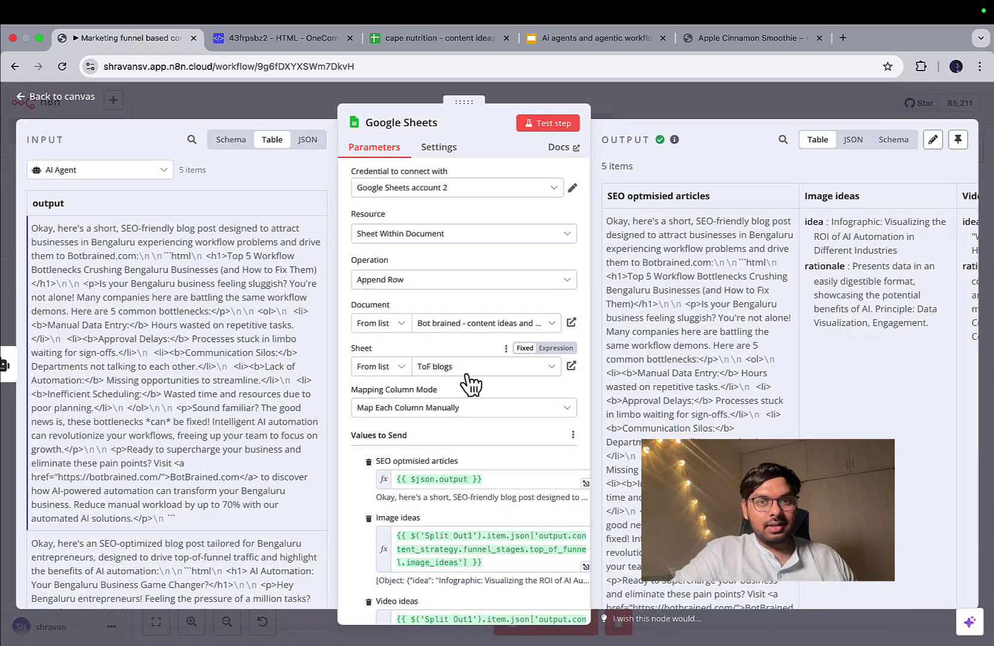
pyautogui.click(472, 328)
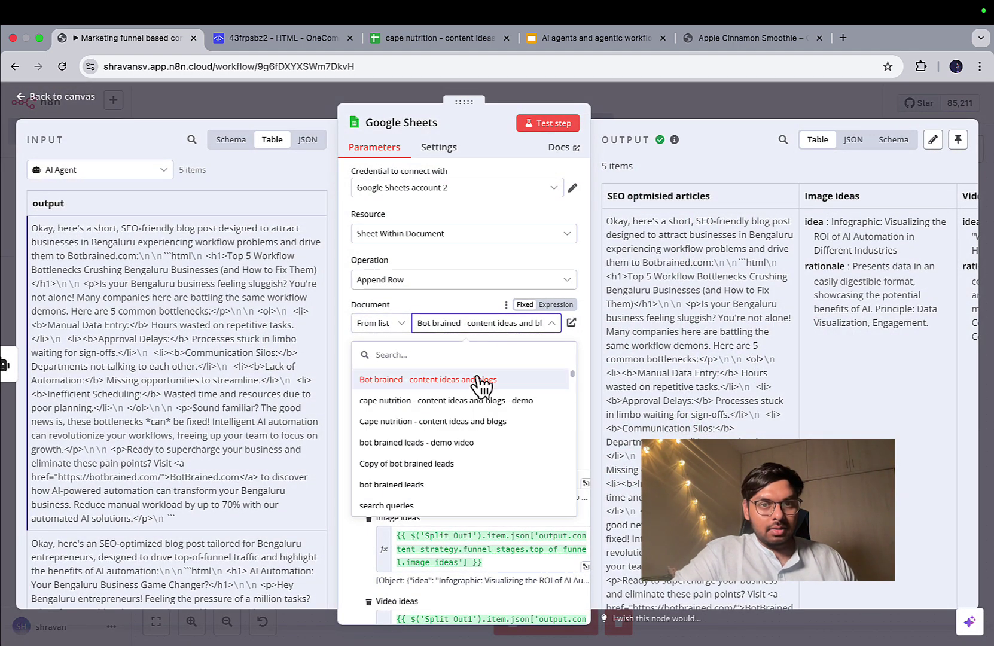
pyautogui.click(495, 400)
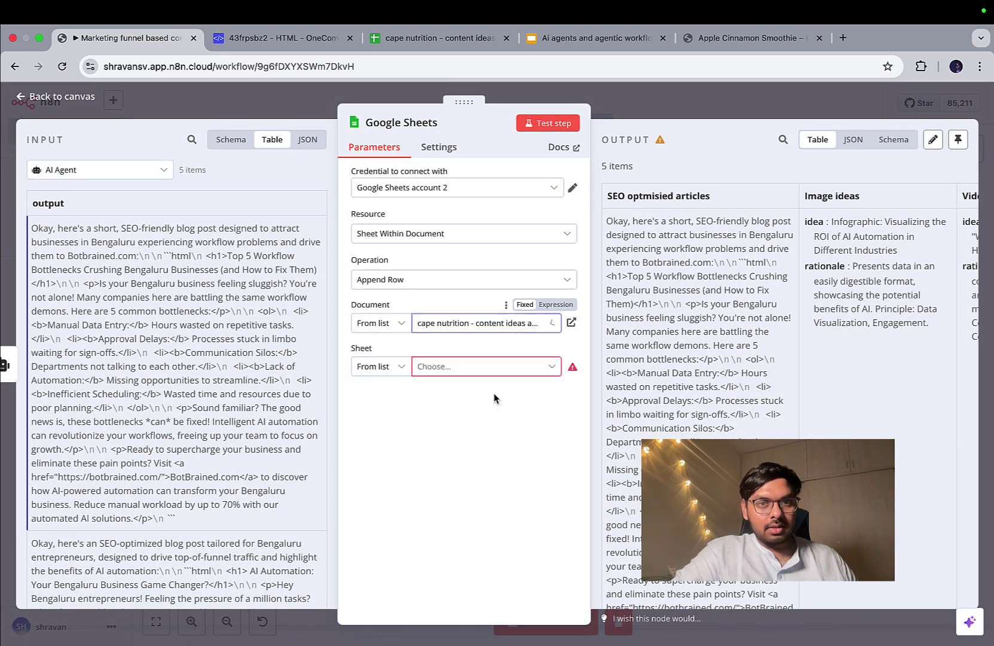
pyautogui.click(462, 372)
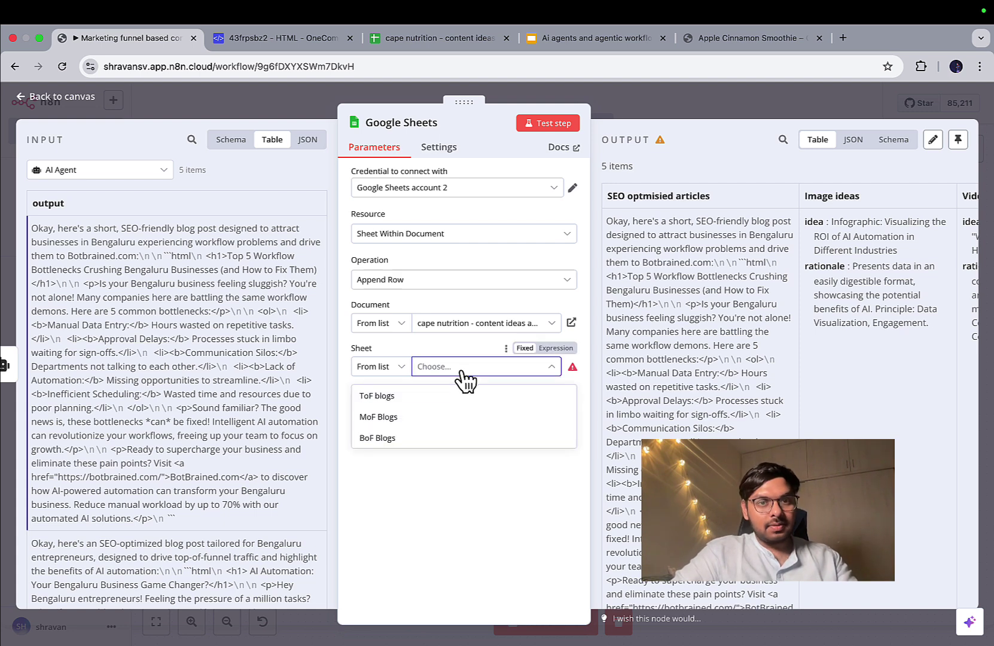
pyautogui.click(428, 394)
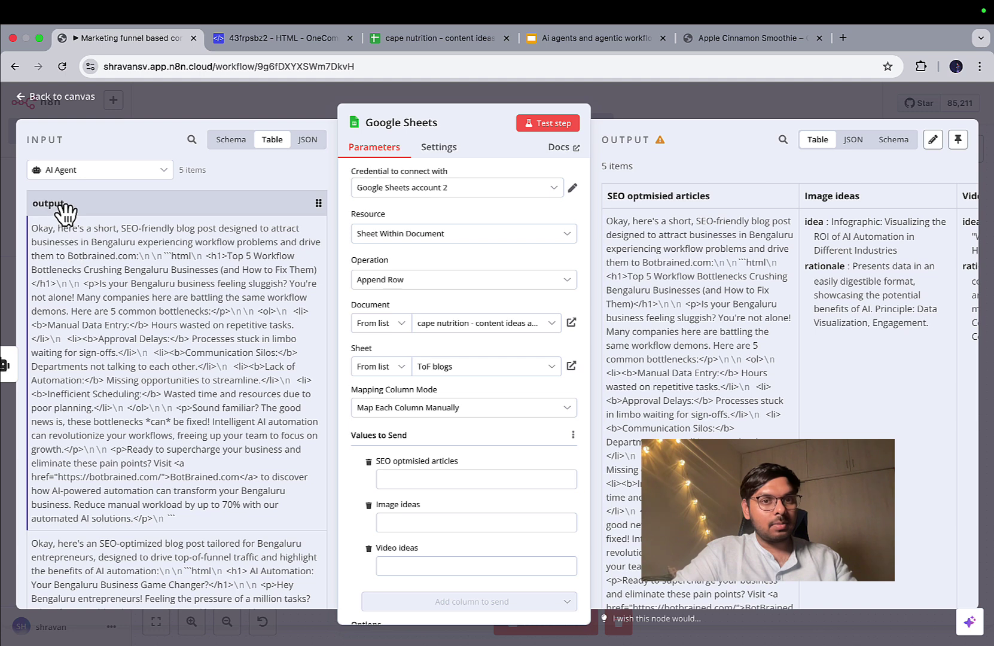
# - Map SEO optmisied articles to the AI Agent's output and Image ideas to the top_of_funnel image_ideas from Split Out1
pyautogui.moveTo(57, 206); pyautogui.dragTo(438, 486)
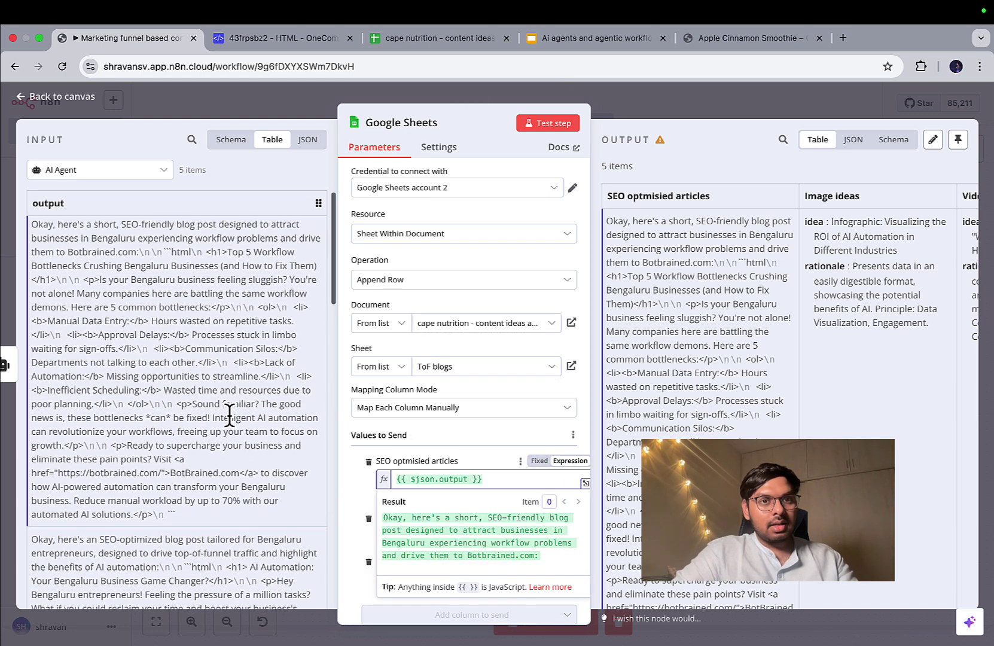
pyautogui.click(89, 172)
pyautogui.click(89, 275)
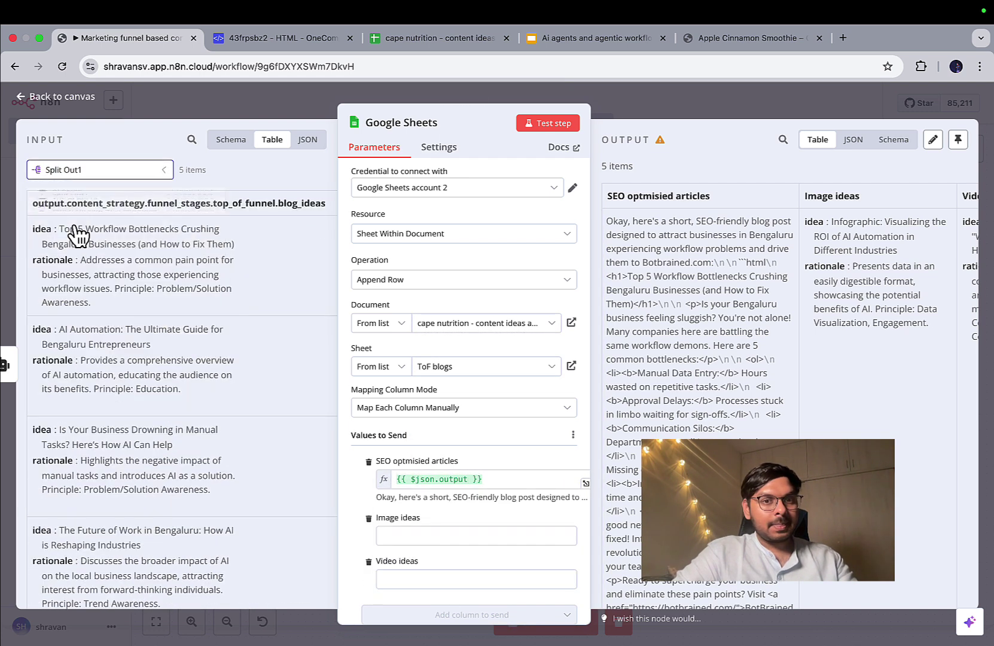
pyautogui.hscroll(5, 230, 215)
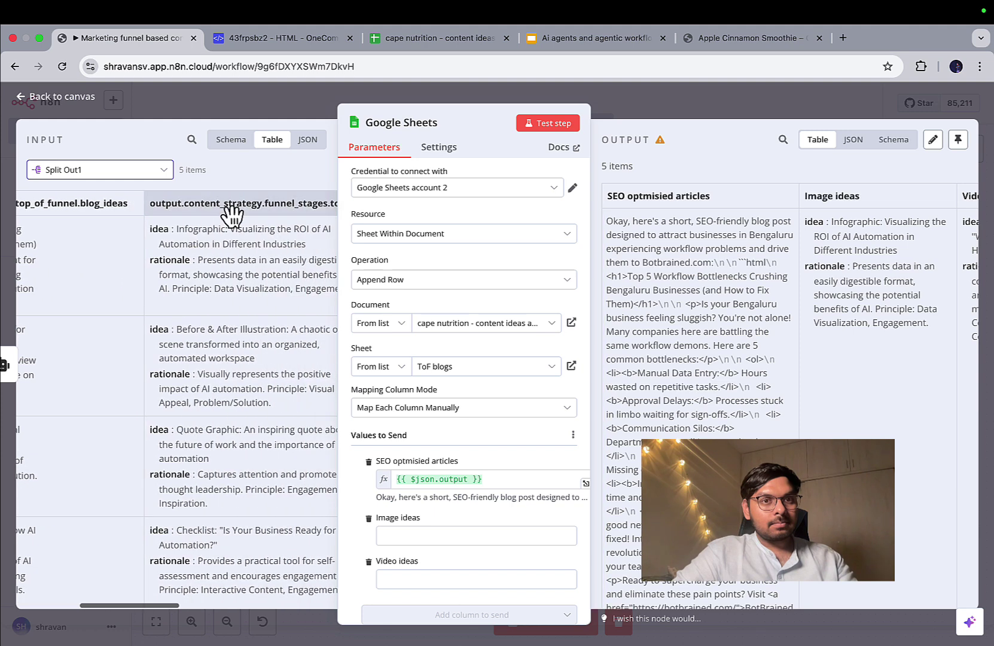
pyautogui.moveTo(231, 206); pyautogui.dragTo(437, 537)
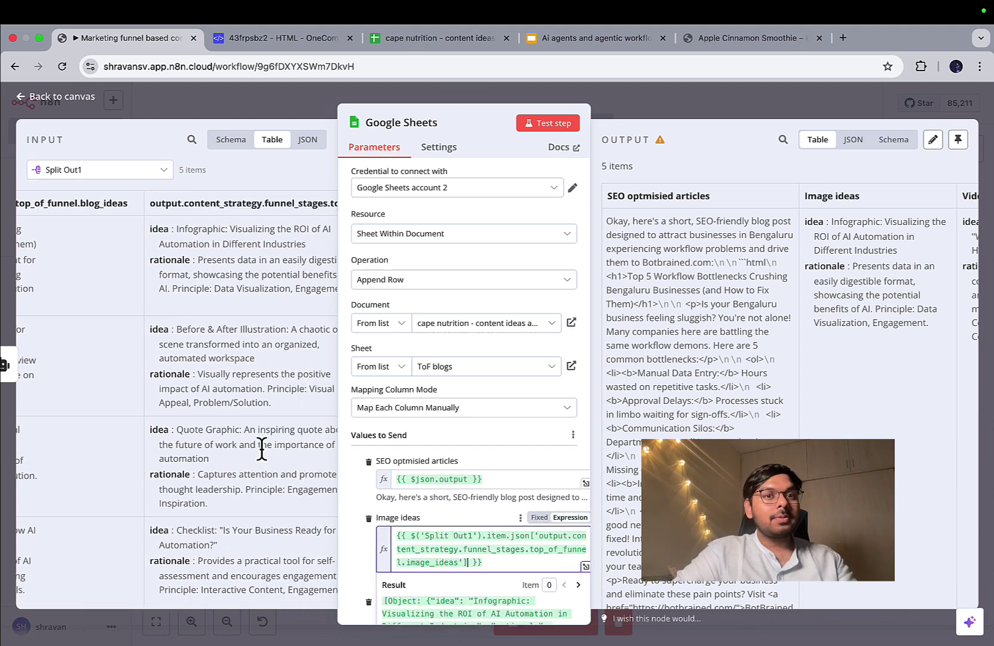
# - Map Video ideas to the top_of_funnel video_ideas from Split Out1 and return to the canvas
pyautogui.hscroll(3, 261, 448)
pyautogui.scroll(-4, 517, 485)
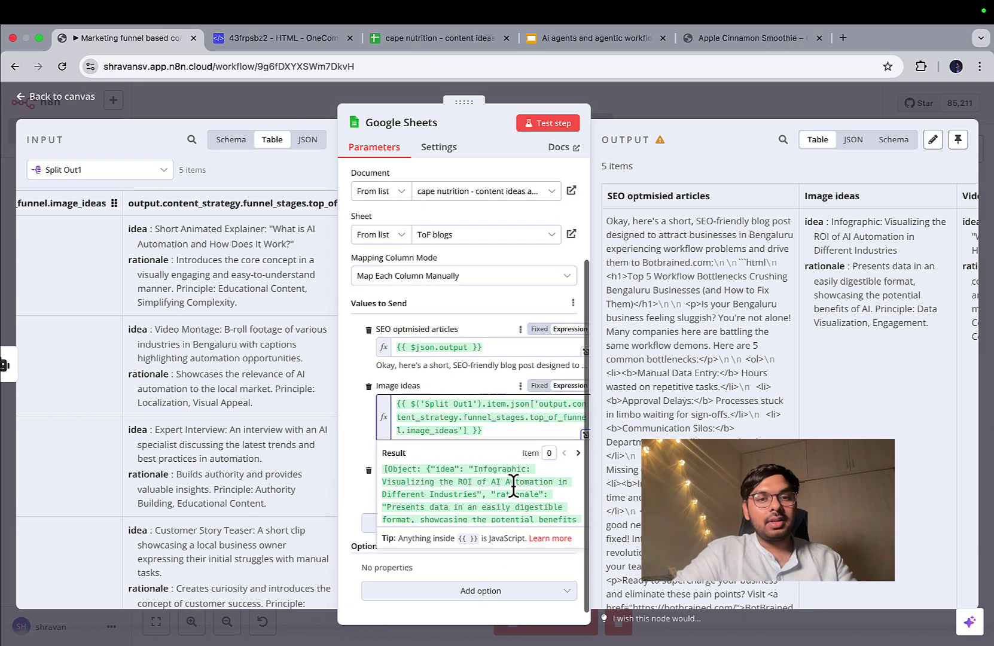
pyautogui.click(353, 460)
pyautogui.moveTo(281, 204); pyautogui.dragTo(465, 491)
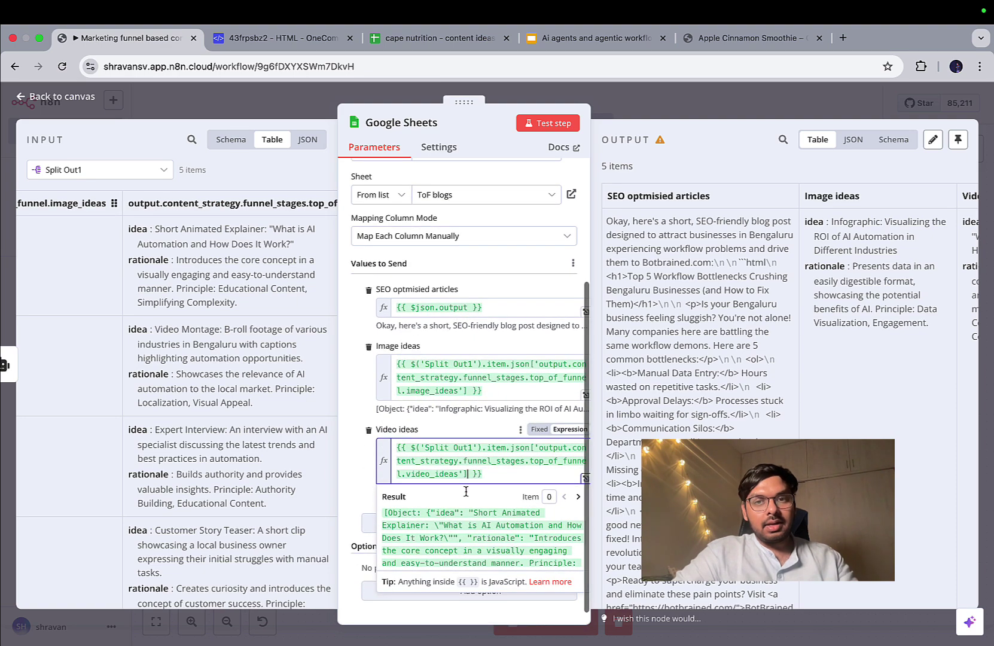
pyautogui.click(657, 103)
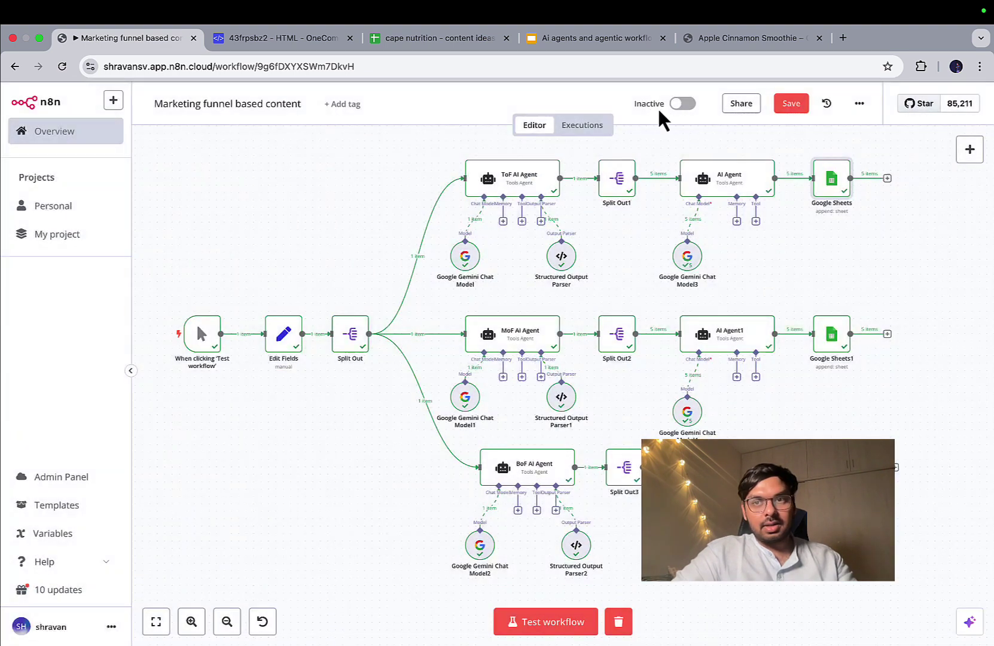
# - Point the MoF branch's Google Sheets1 node to the document "cape nutrition - content ideas and blogs - demo" and the sheet MoF Blogs
pyautogui.doubleClick(839, 337)
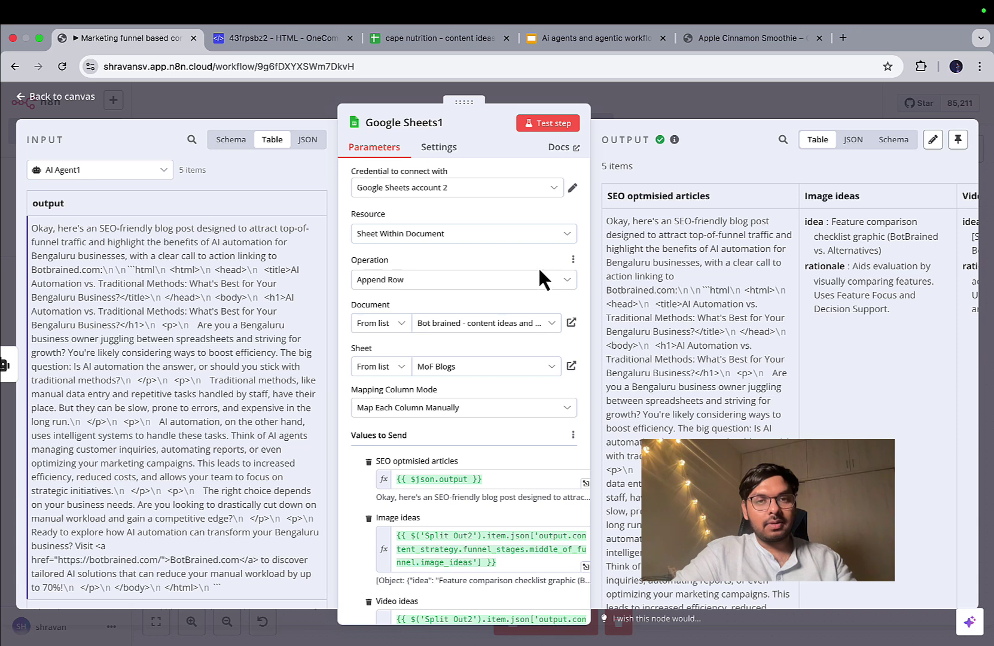
pyautogui.click(495, 326)
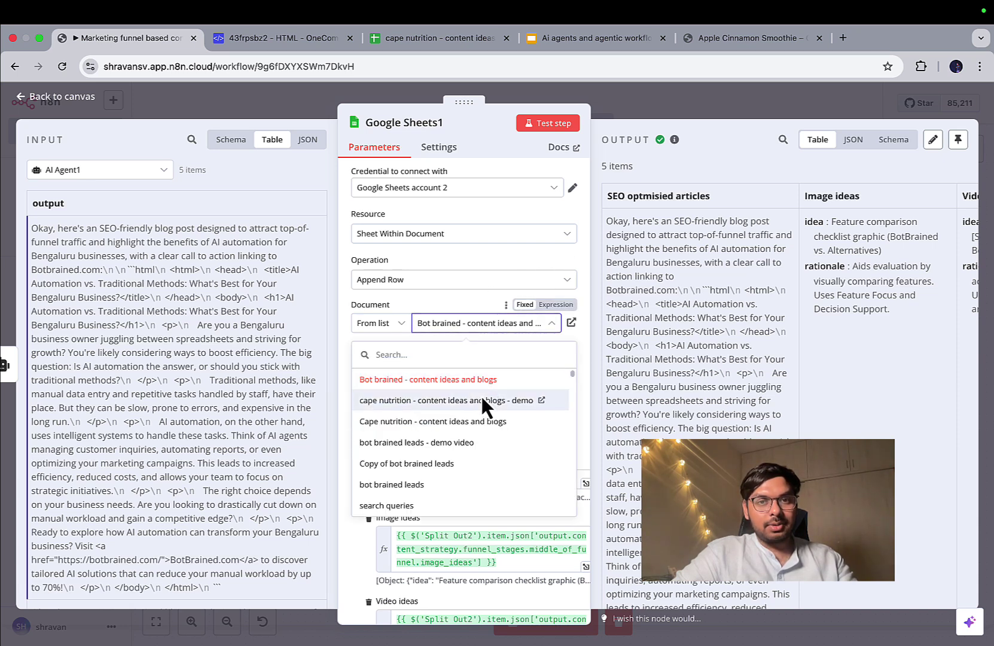
pyautogui.click(481, 396)
pyautogui.click(483, 371)
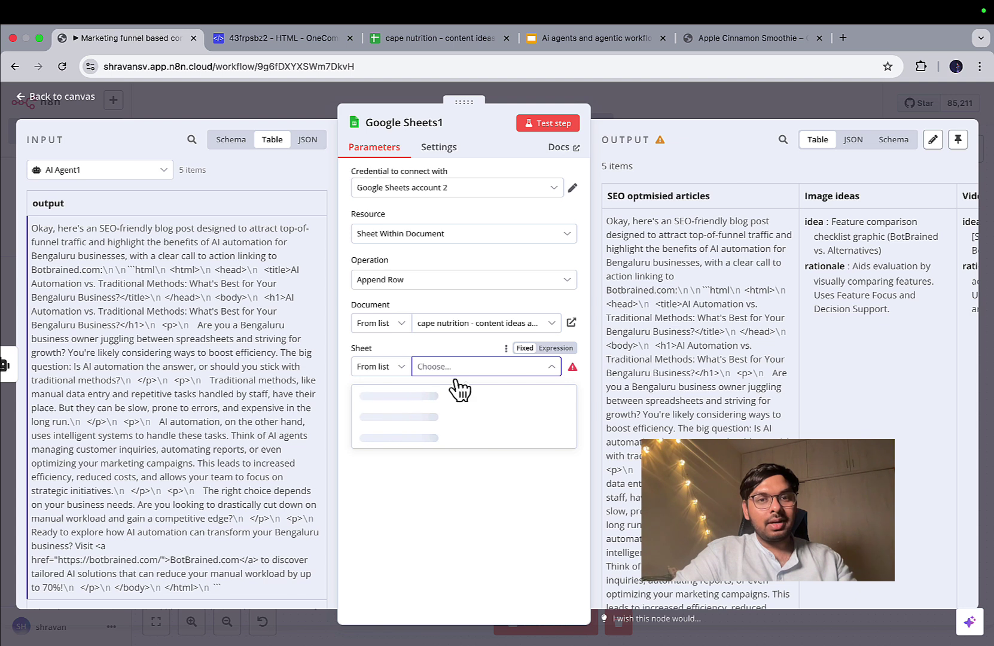
pyautogui.click(402, 395)
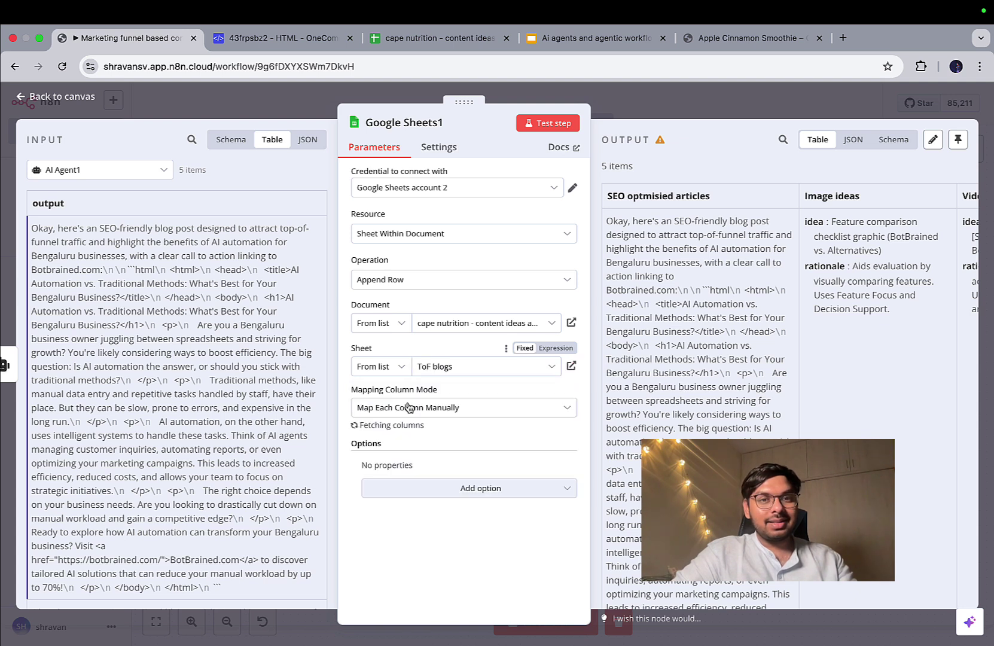
pyautogui.click(452, 372)
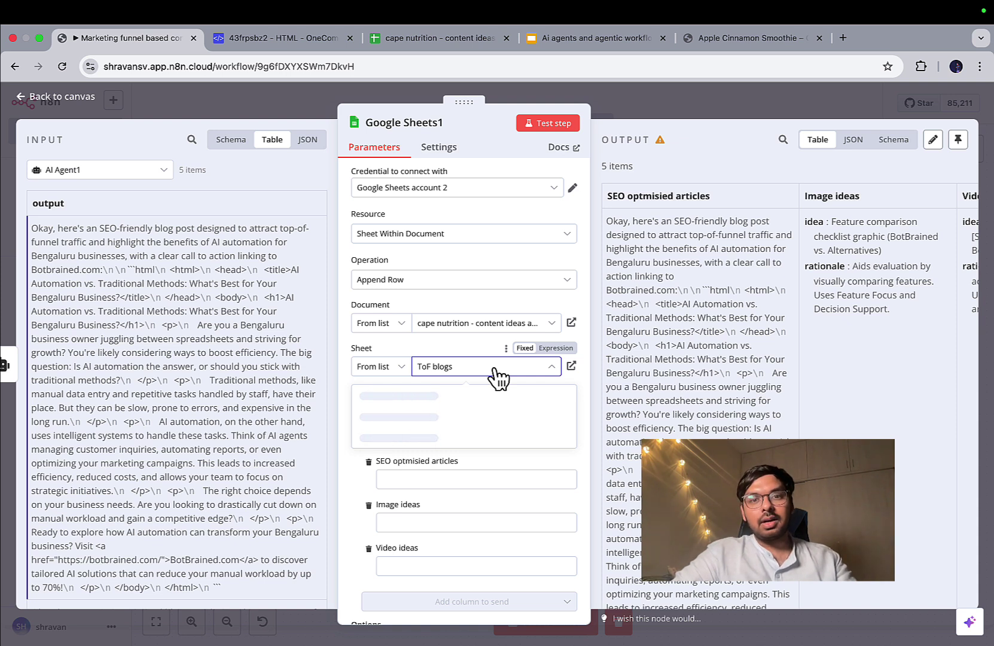
pyautogui.click(469, 352)
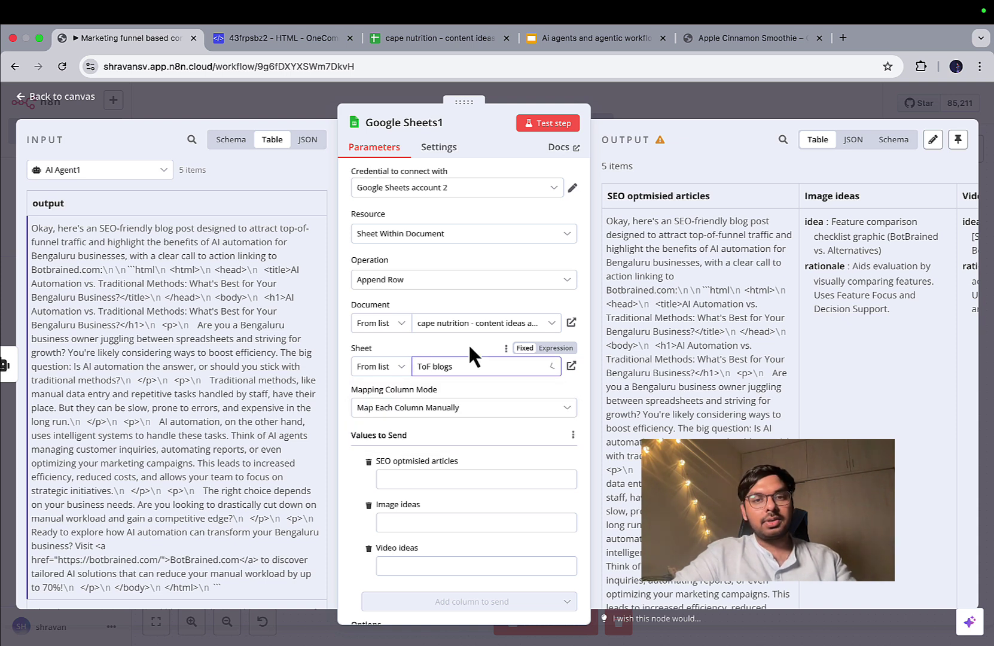
pyautogui.click(487, 374)
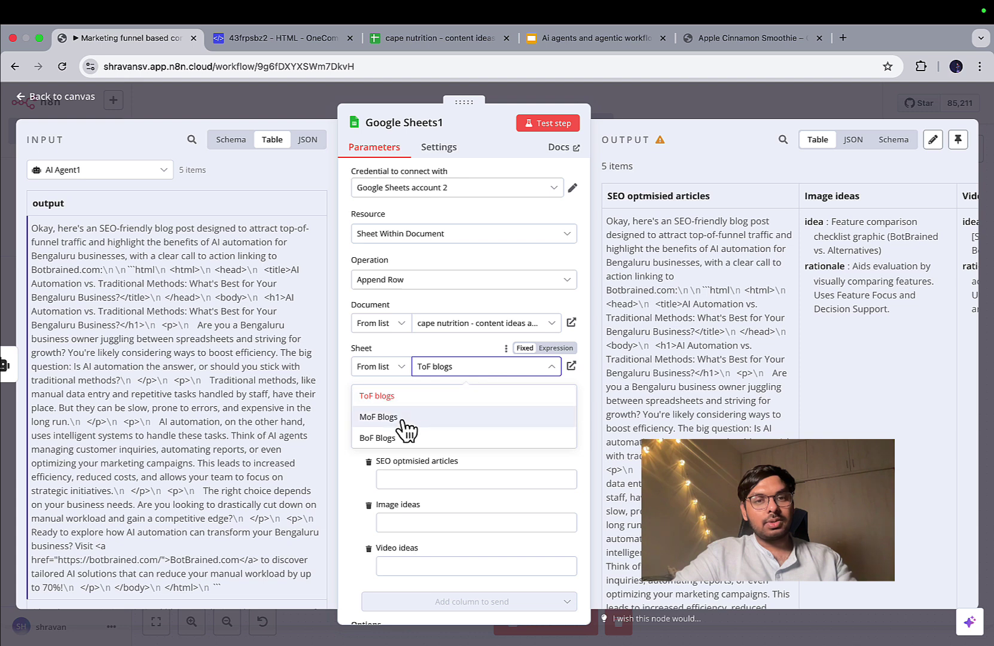
pyautogui.click(402, 413)
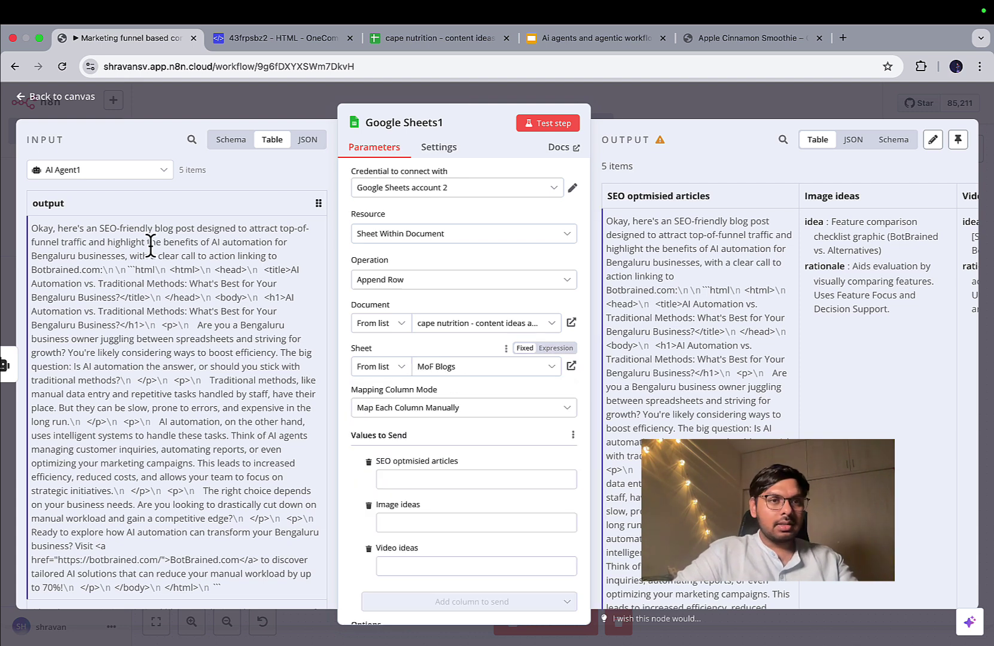
# - Map SEO optmisied articles to AI Agent1's output and Image ideas to the middle_of_funnel image_ideas from Split Out2
pyautogui.moveTo(93, 206); pyautogui.dragTo(432, 480)
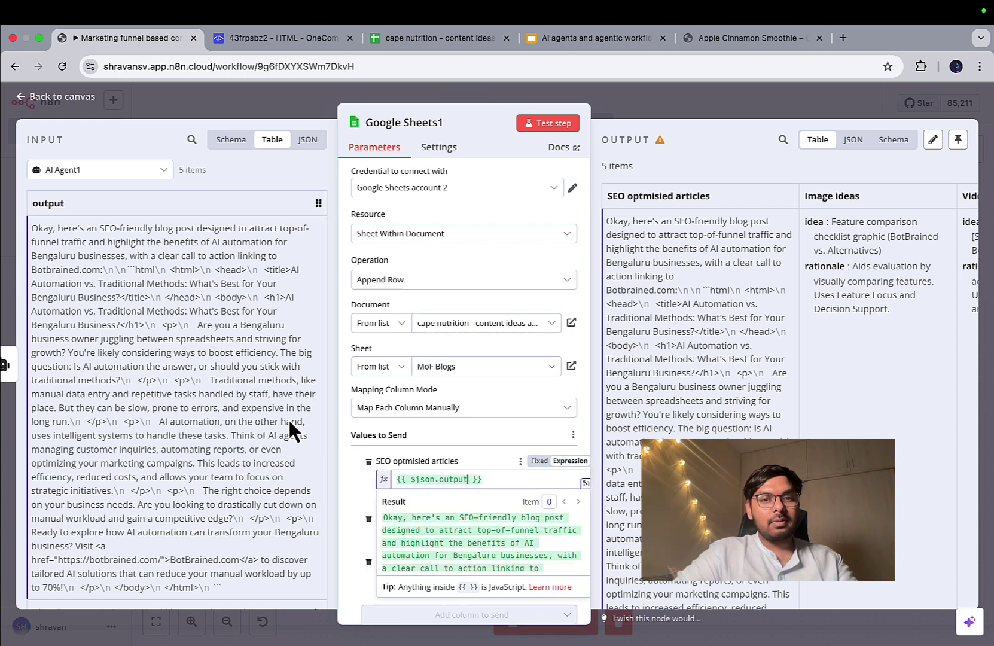
pyautogui.click(361, 495)
pyautogui.scroll(-2, 488, 526)
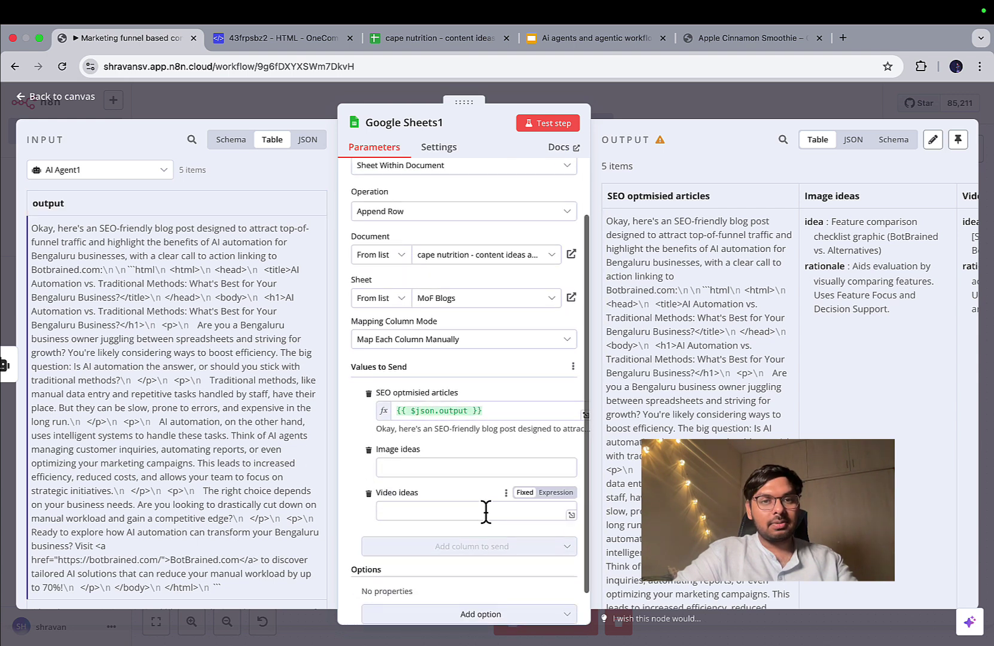
pyautogui.scroll(-1, 485, 511)
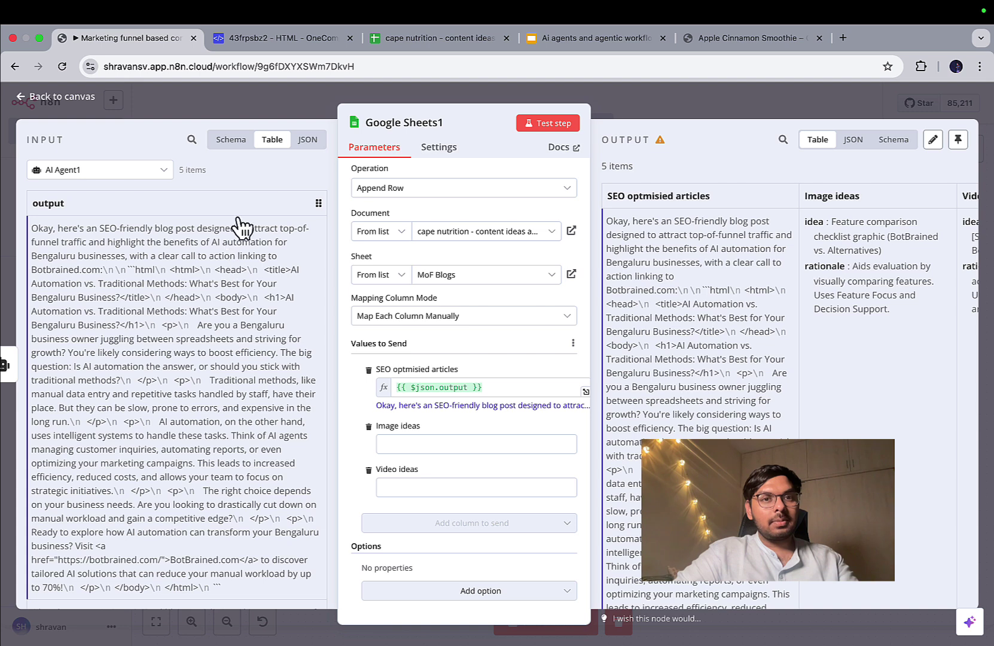
pyautogui.click(143, 171)
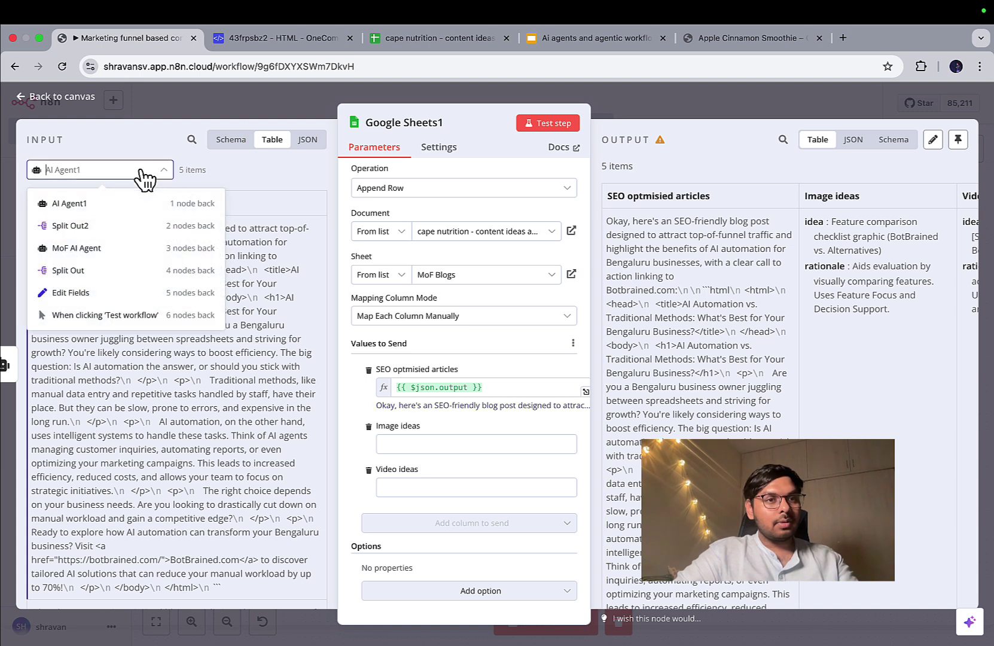
pyautogui.click(127, 227)
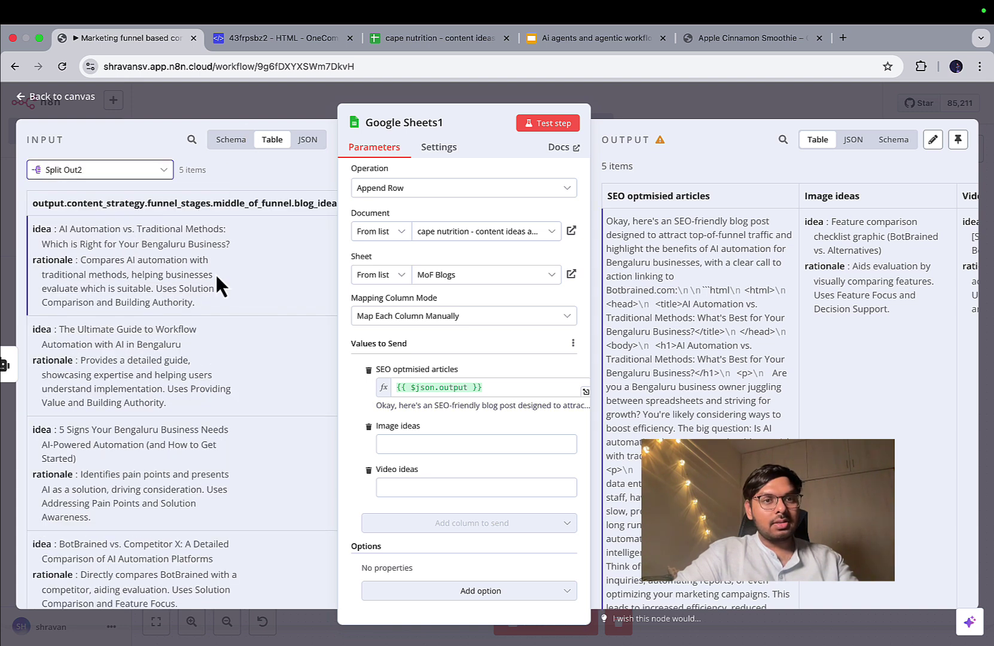
pyautogui.hscroll(3, 214, 272)
pyautogui.moveTo(249, 204); pyautogui.dragTo(420, 445)
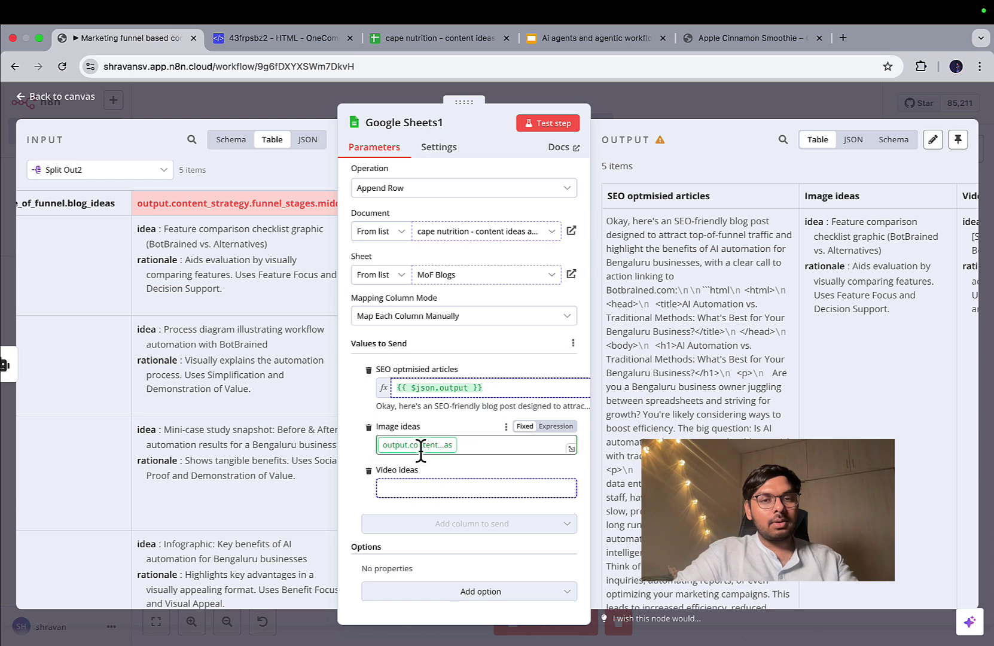
# - Map Video ideas to the middle_of_funnel video_ideas from Split Out2 and return to the canvas
pyautogui.hscroll(5, 210, 388)
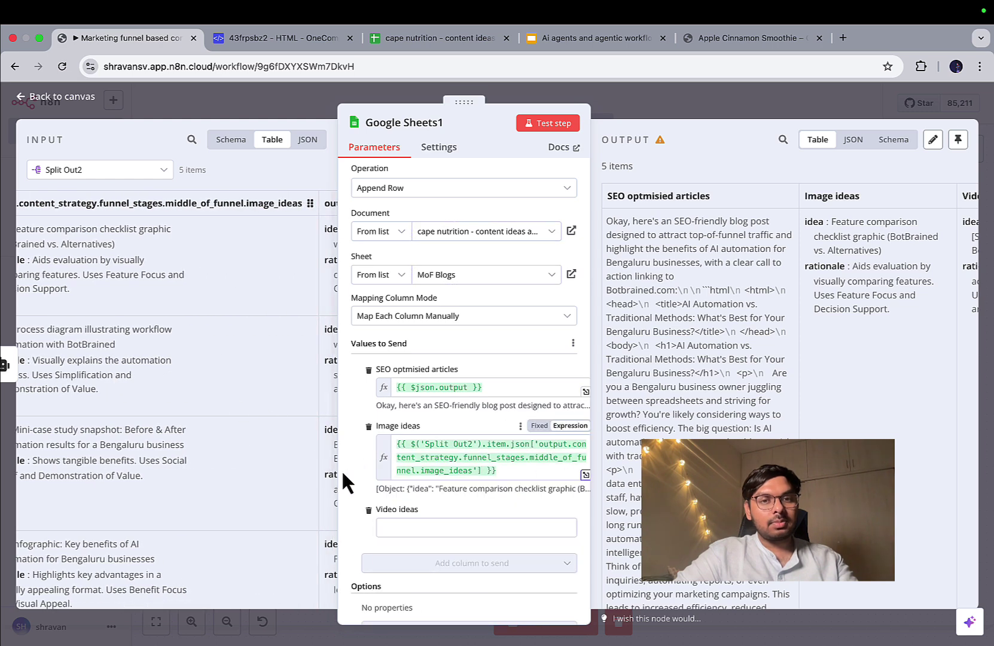
pyautogui.scroll(-1, 343, 472)
pyautogui.hscroll(3, 247, 412)
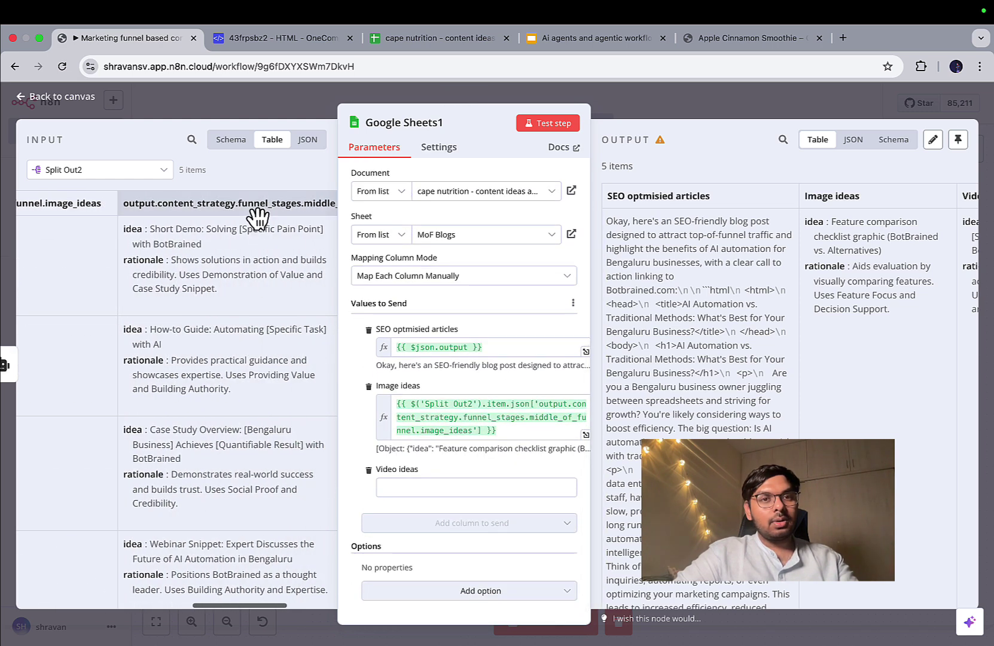
pyautogui.moveTo(257, 218); pyautogui.dragTo(442, 489)
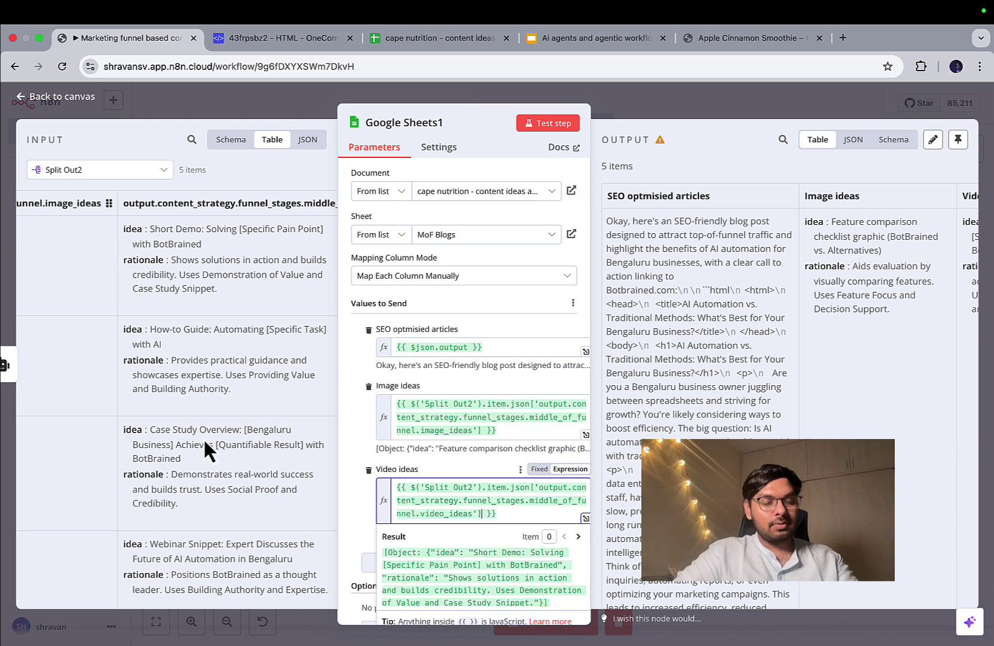
pyautogui.click(349, 443)
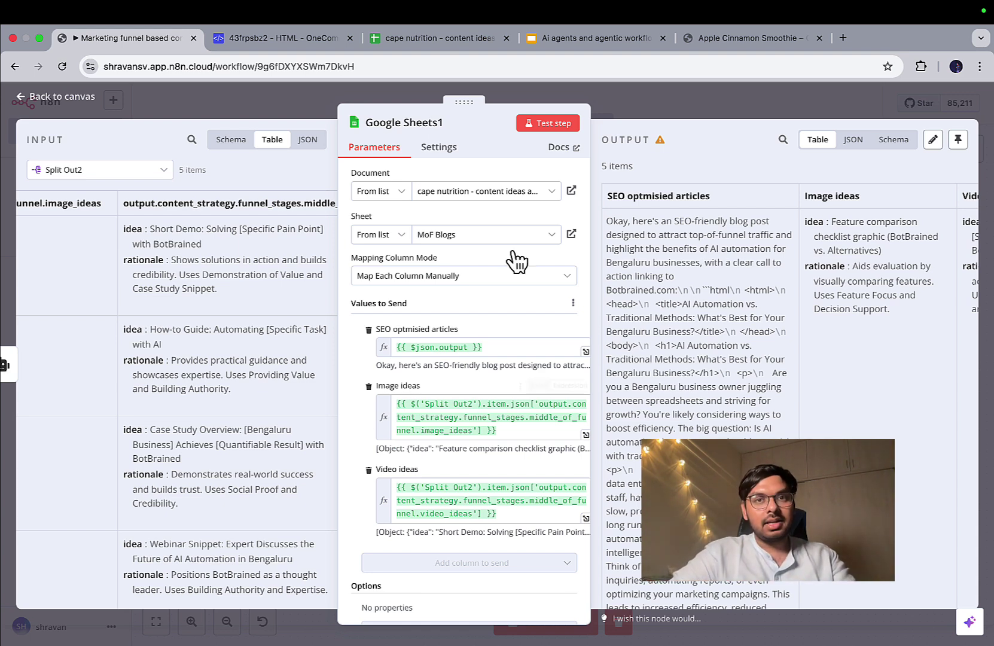
pyautogui.click(635, 103)
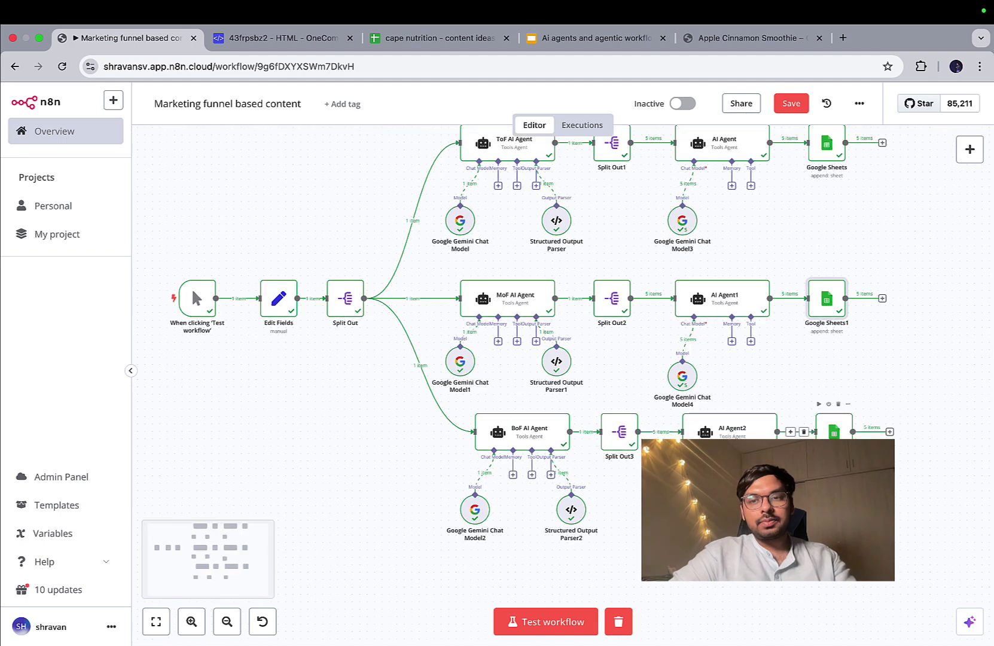
# - Point the BoF branch's Google Sheets2 node to the document "cape nutrition - content ideas and blogs - demo" and the sheet BoF Blogs
pyautogui.doubleClick(833, 429)
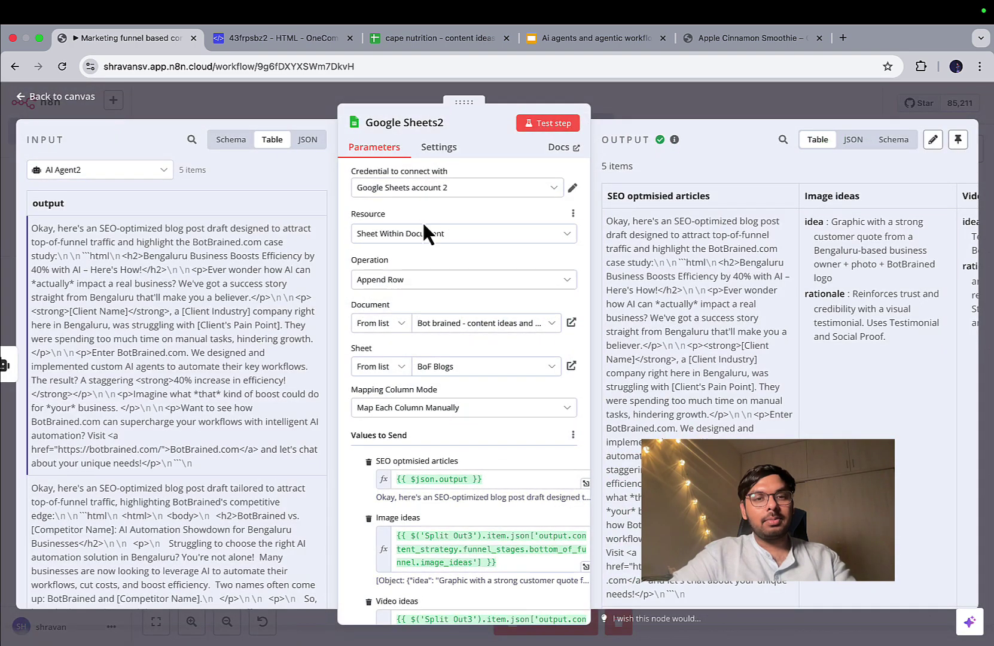
pyautogui.click(466, 369)
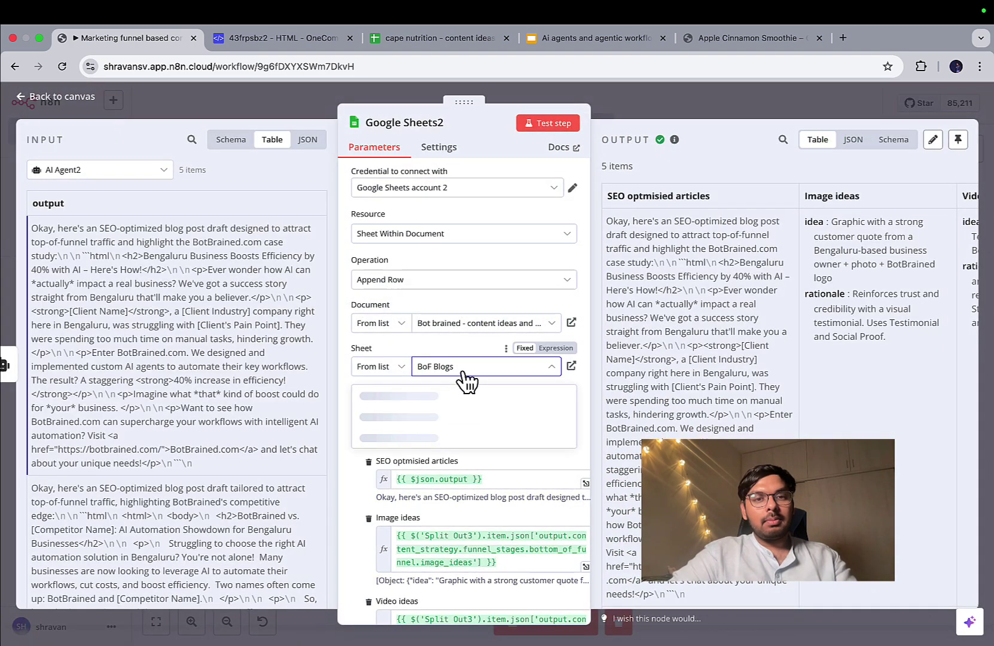
pyautogui.click(487, 326)
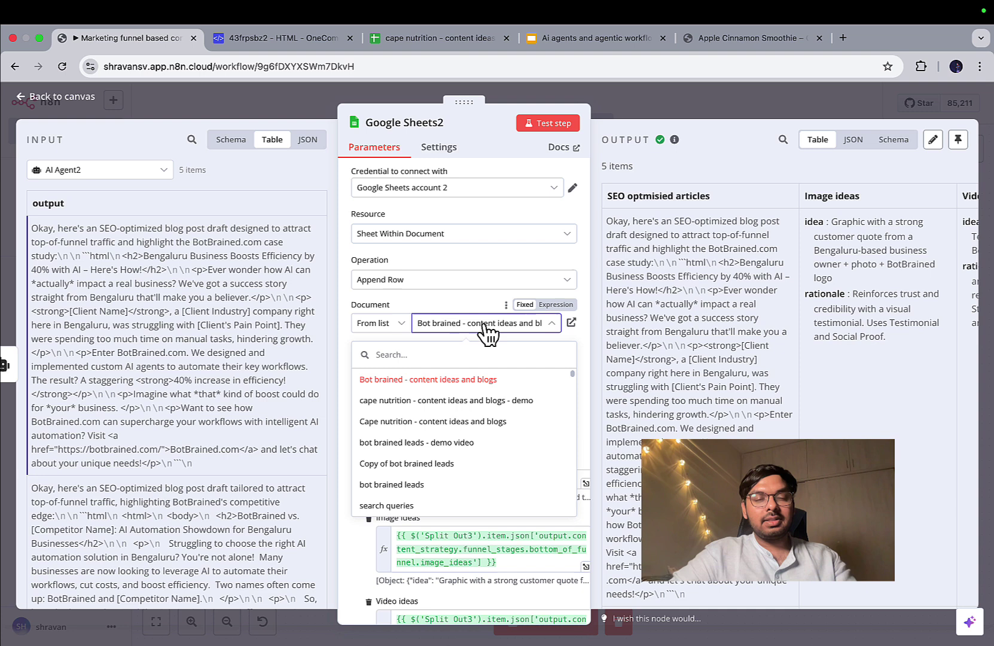
pyautogui.click(494, 402)
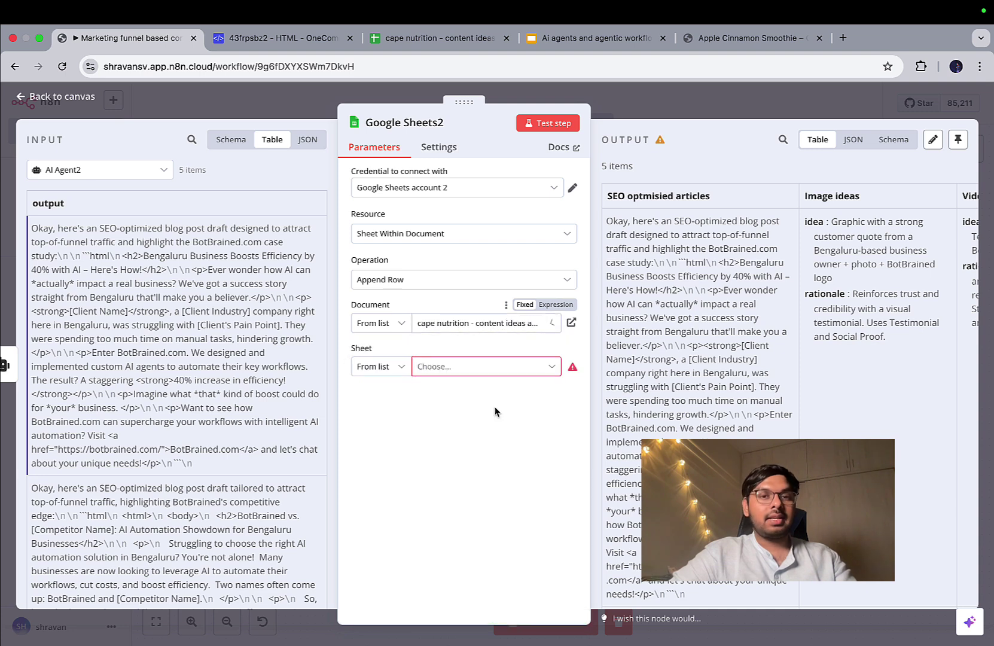
pyautogui.click(501, 372)
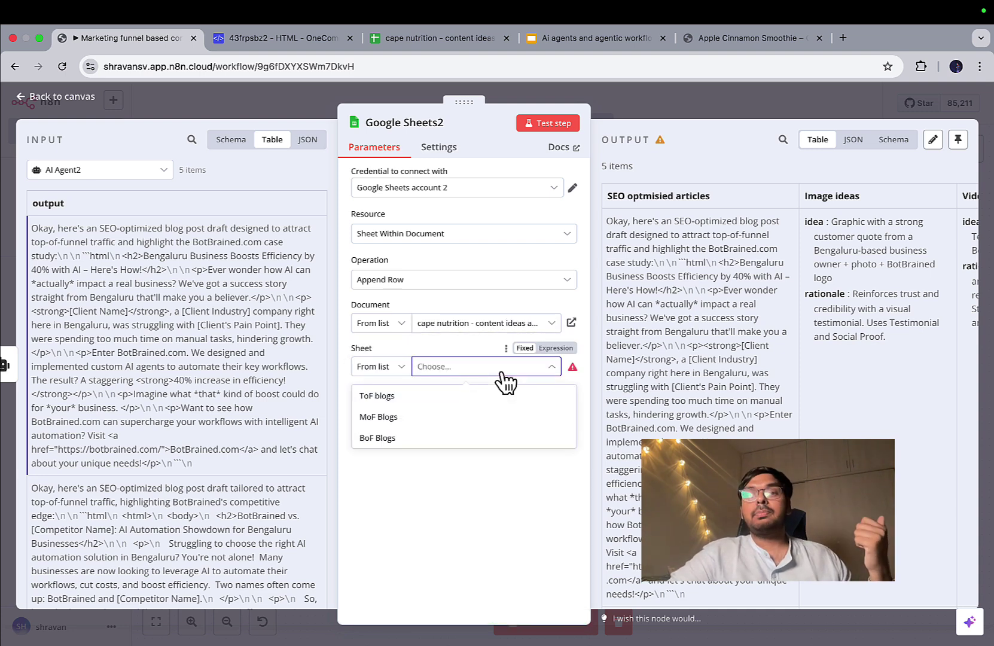
pyautogui.click(387, 438)
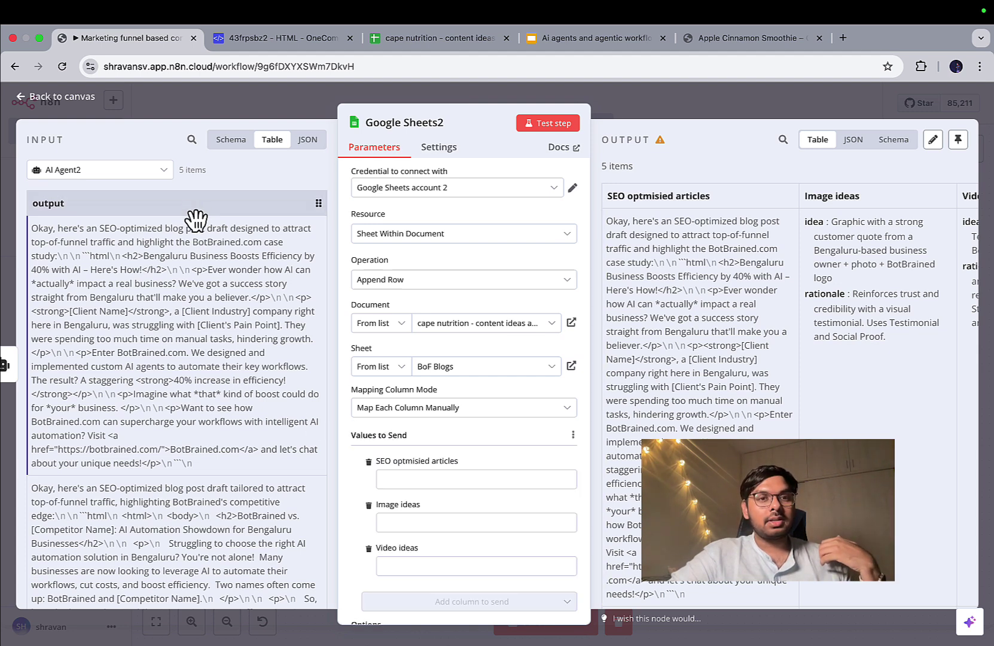
# - Map SEO optmisied articles to AI Agent2's output and Image ideas to the bottom_of_funnel image_ideas from Split Out3
pyautogui.moveTo(195, 220); pyautogui.dragTo(396, 478)
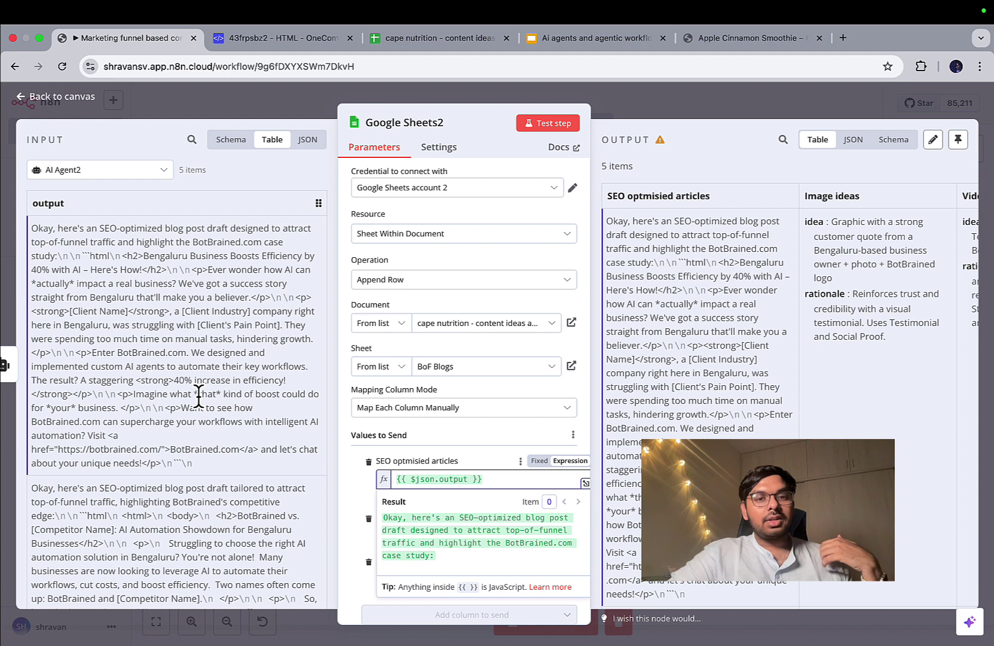
pyautogui.click(342, 492)
pyautogui.scroll(-3, 449, 512)
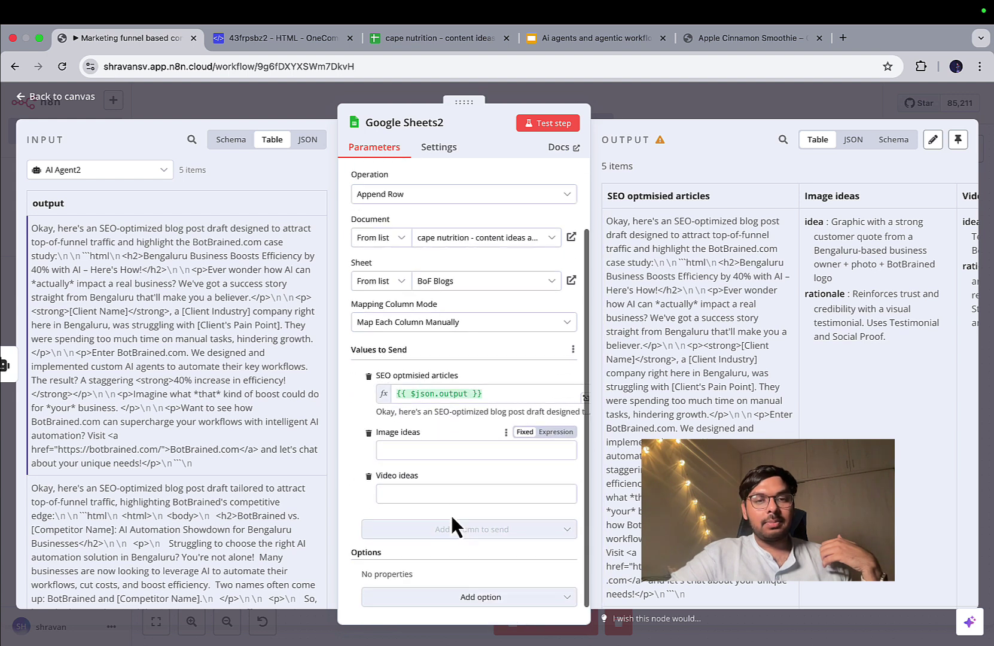
pyautogui.click(84, 169)
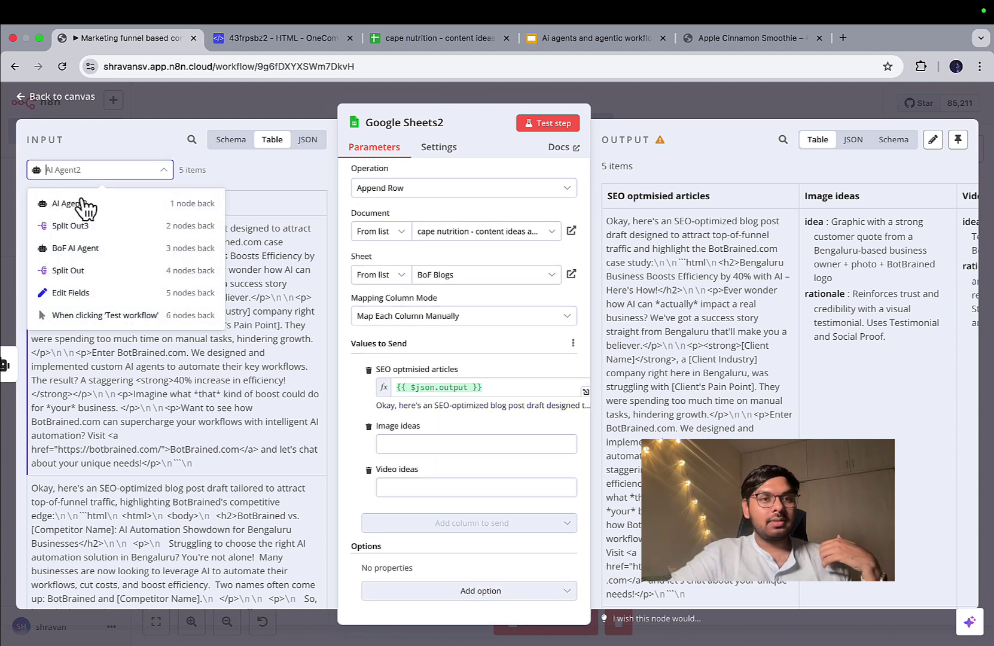
pyautogui.click(84, 224)
pyautogui.hscroll(5, 219, 260)
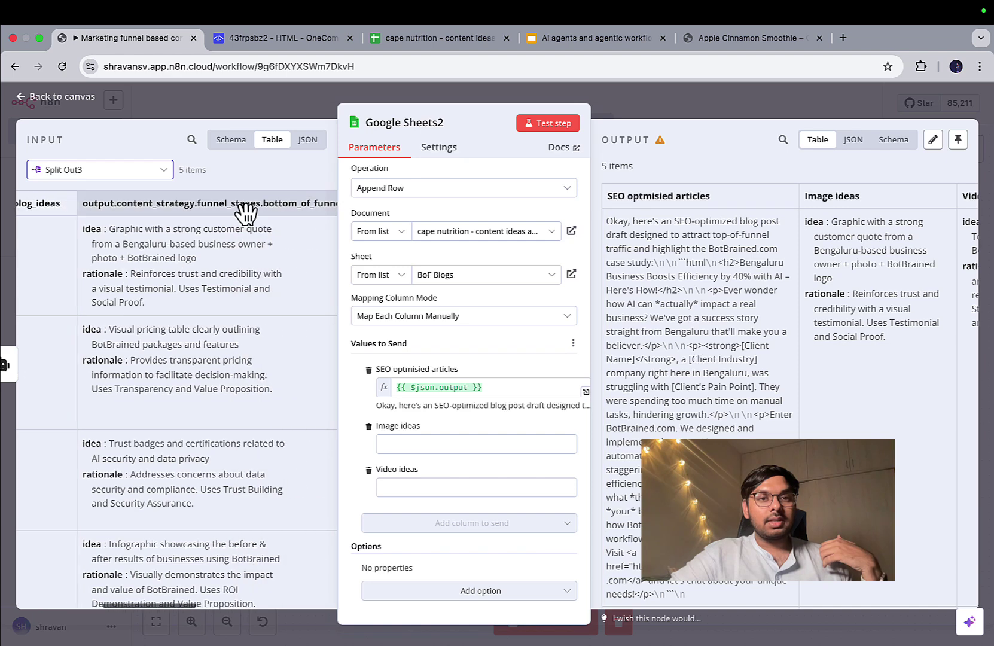
pyautogui.moveTo(179, 203); pyautogui.dragTo(406, 453)
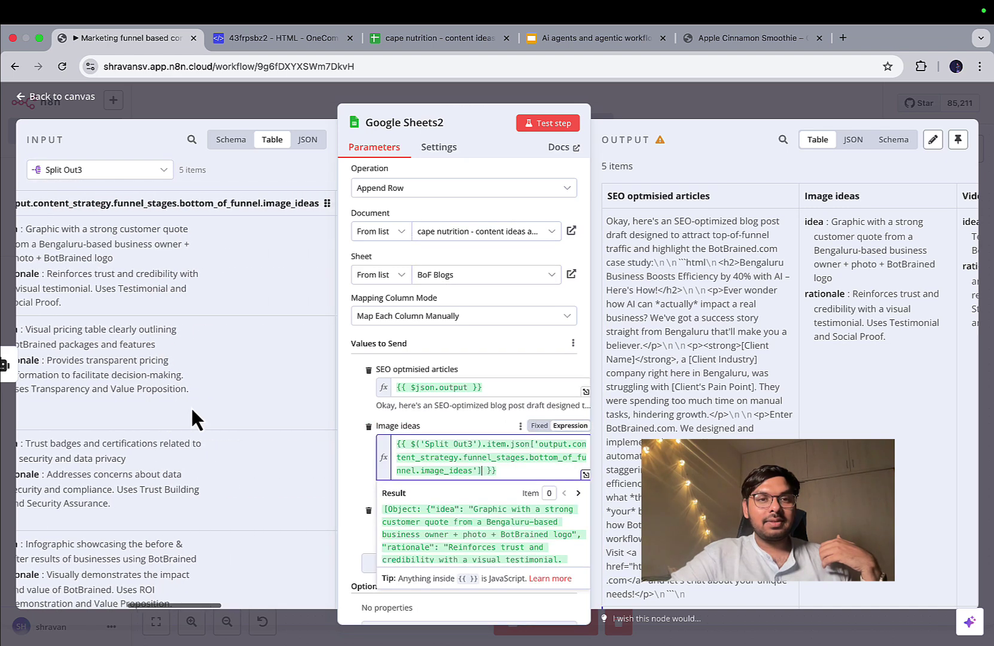
# - Map Video ideas to the bottom_of_funnel video_ideas from Split Out3 and return to the canvas
pyautogui.hscroll(3, 191, 406)
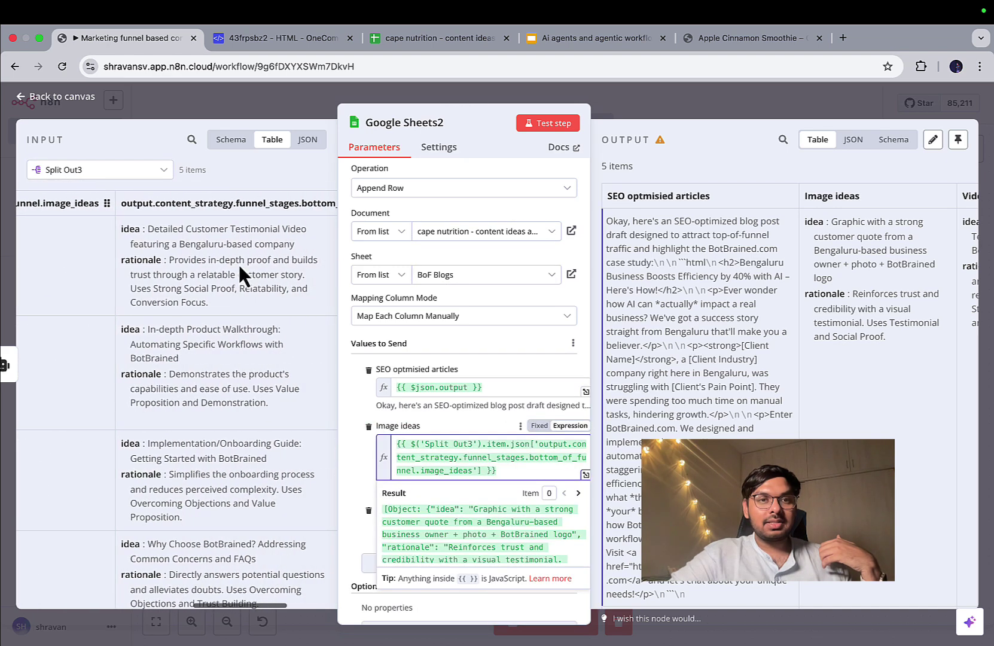
pyautogui.click(341, 445)
pyautogui.scroll(-1, 341, 445)
pyautogui.moveTo(263, 206); pyautogui.dragTo(426, 505)
pyautogui.moveTo(242, 203); pyautogui.dragTo(437, 493)
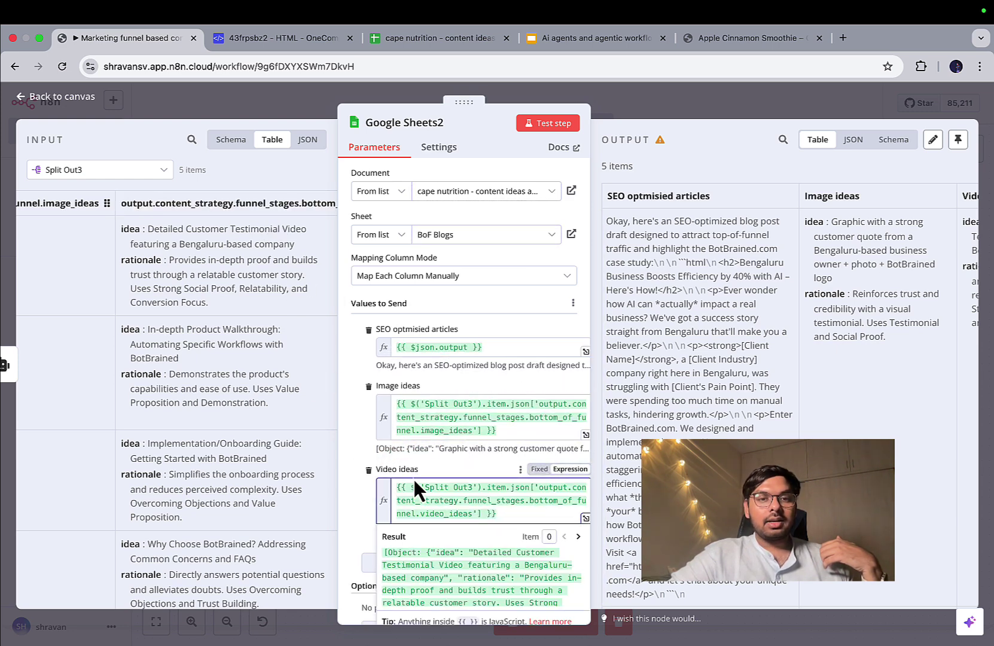
pyautogui.click(349, 437)
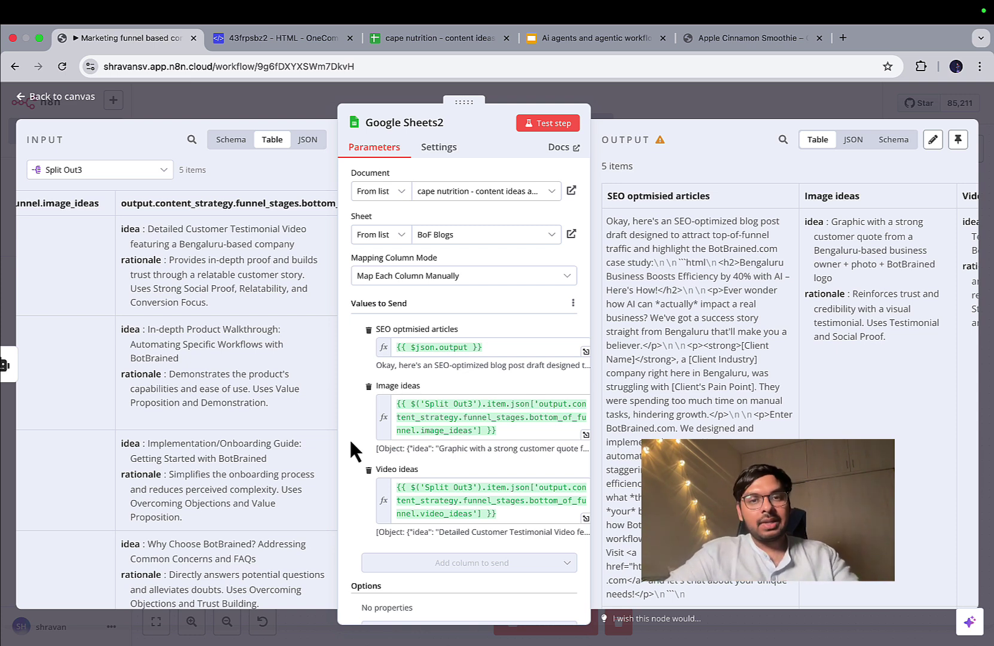
pyautogui.click(660, 101)
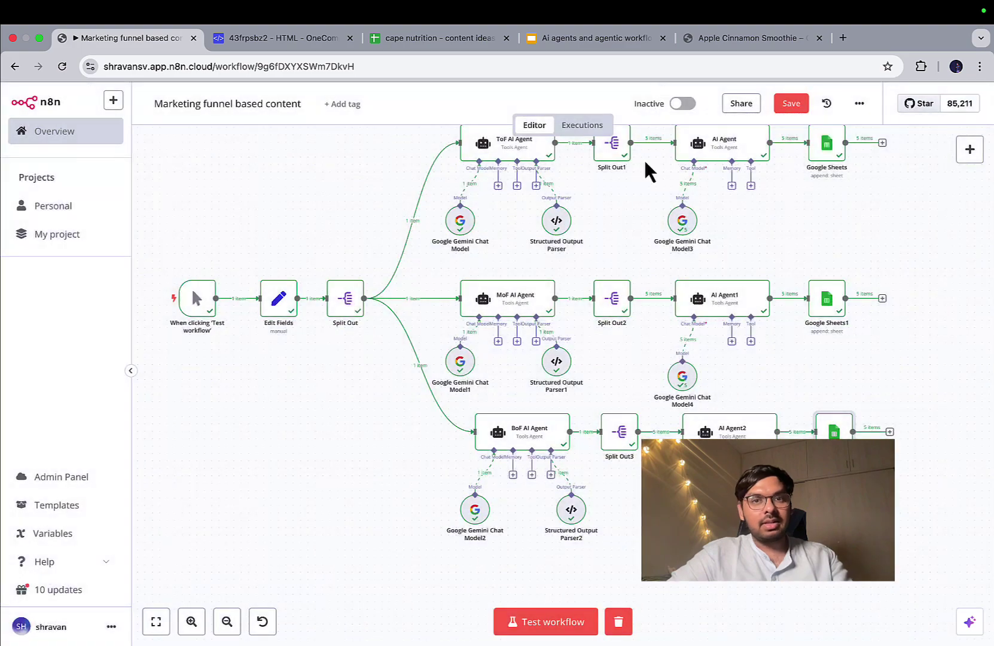
pyautogui.scroll(3, 464, 387)
pyautogui.hscroll(2, 464, 387)
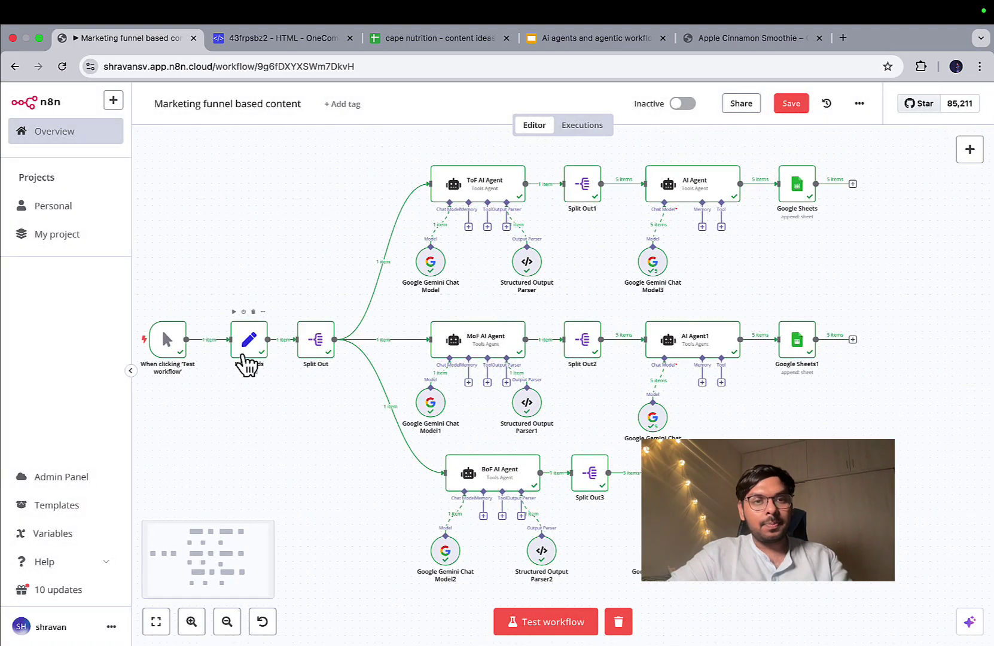
# - Set the Product name in the Edit Fields node to "Apple Cinnamon Smoothie", copied from the Cape Nutrition product page
pyautogui.doubleClick(244, 358)
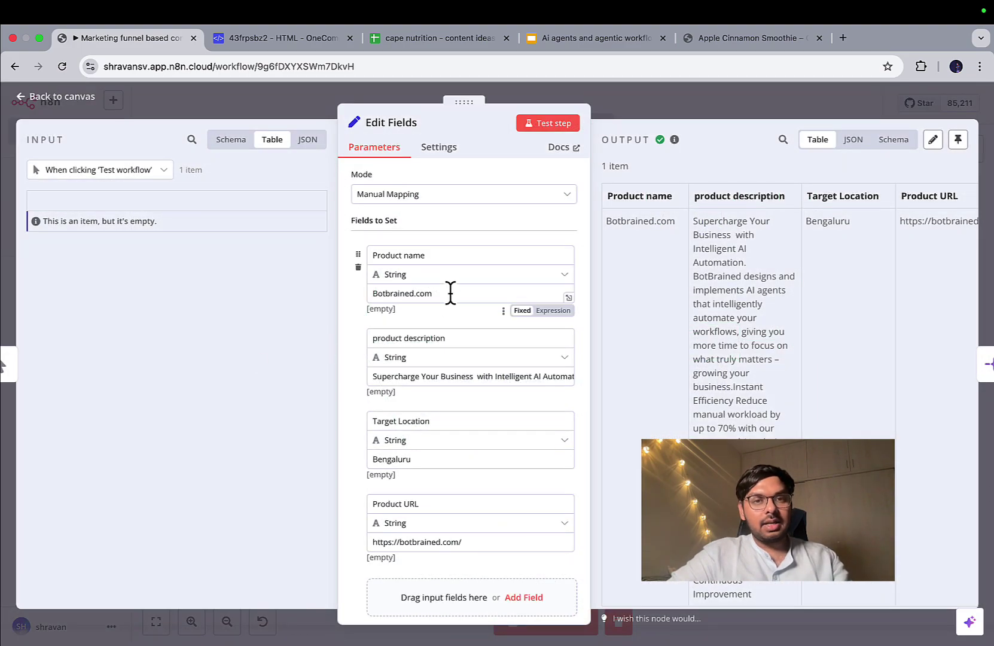
pyautogui.doubleClick(450, 293)
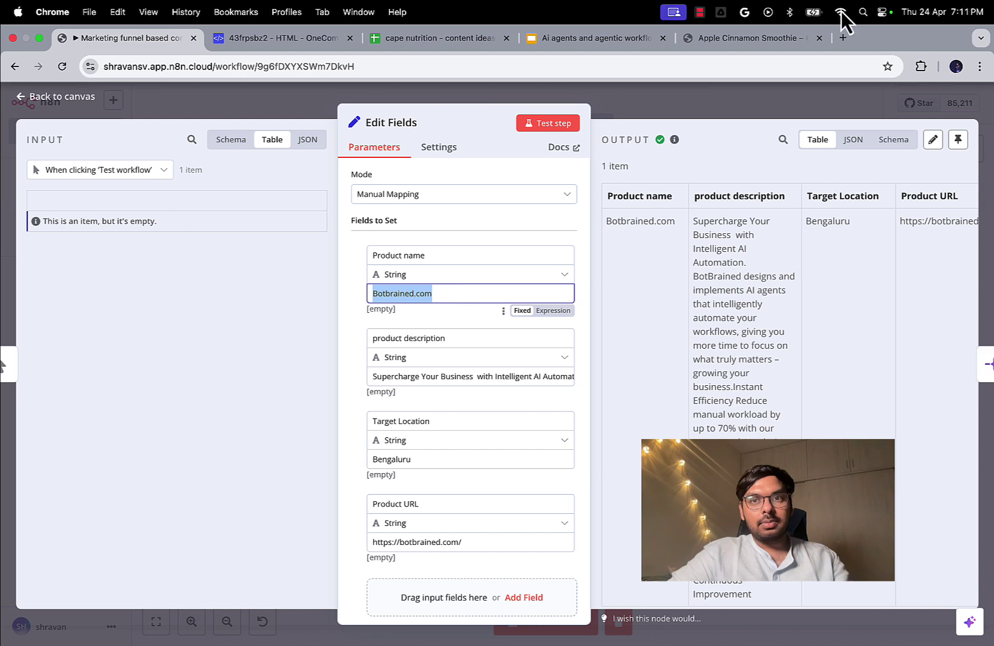
pyautogui.click(741, 40)
pyautogui.moveTo(622, 246); pyautogui.dragTo(710, 272)
pyautogui.press('super+c')
pyautogui.click(136, 38)
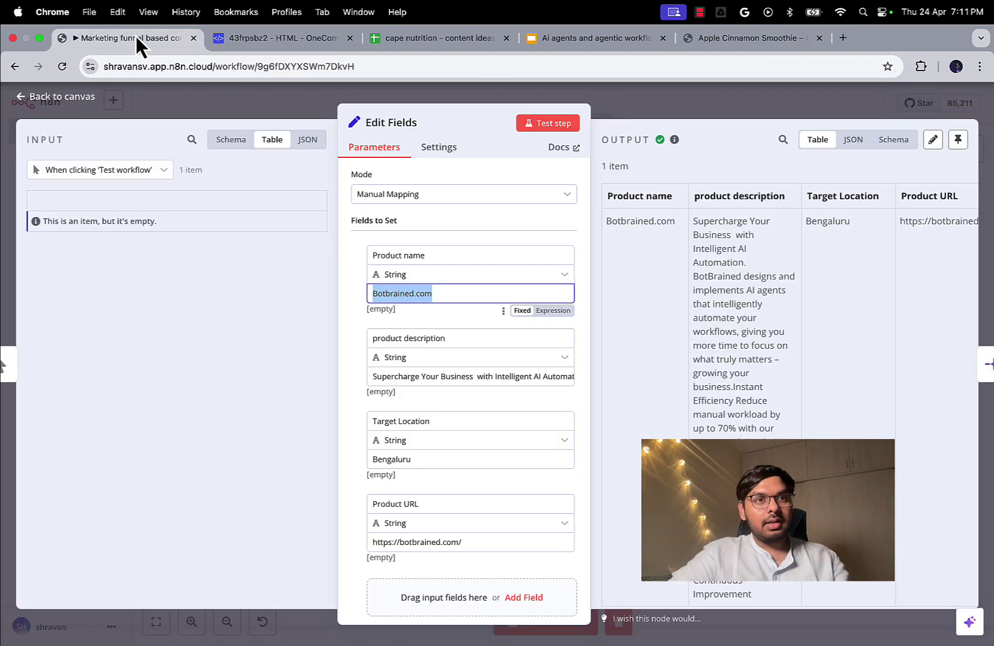
pyautogui.press('super+v')
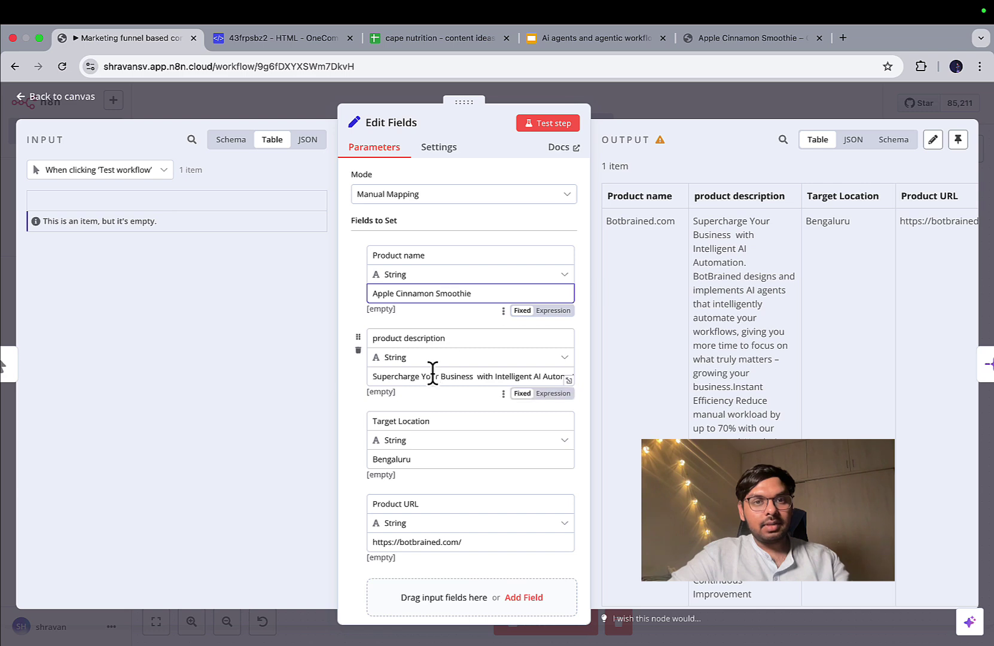
# - Replace the product description with the Apple Cinnamon Smoothie page's full description text, including its Key Features
pyautogui.click(713, 50)
pyautogui.scroll(-5, 714, 365)
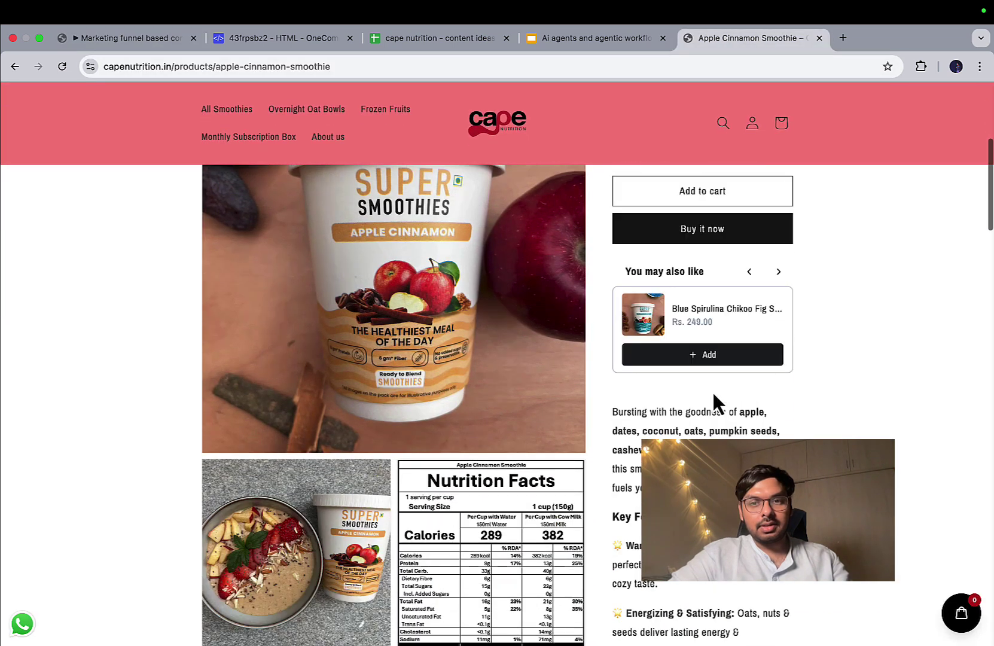
pyautogui.scroll(-2, 609, 414)
pyautogui.moveTo(612, 296); pyautogui.dragTo(804, 606)
pyautogui.click(139, 42)
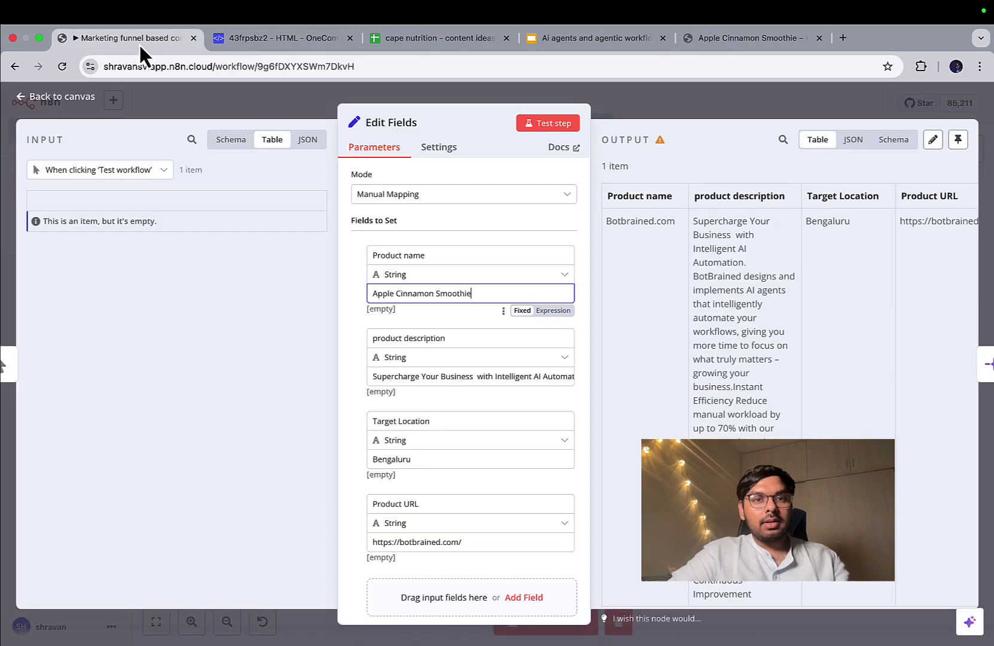
pyautogui.click(443, 376)
pyautogui.hotkey('ctrl', 'a')
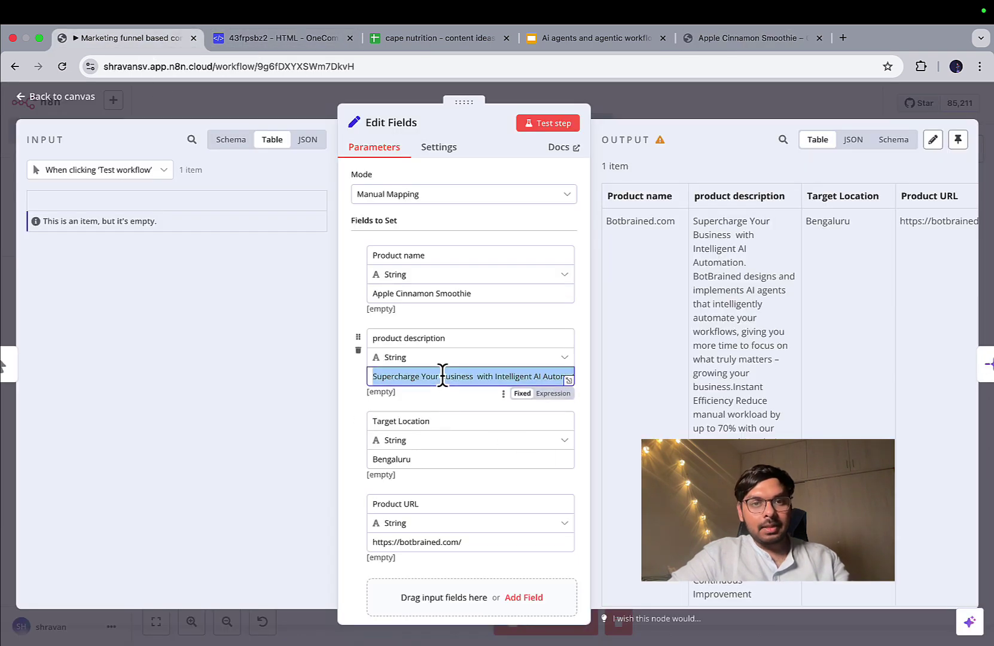
pyautogui.hotkey('ctrl', 'v')
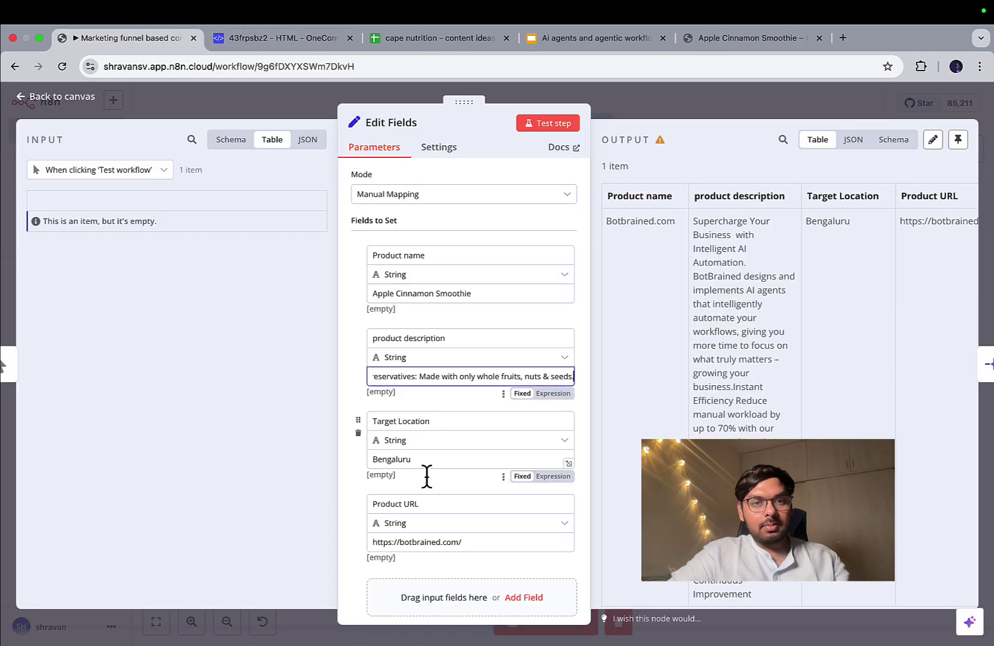
# - Set the Product URL to the address of the smoothie page, capenutrition.in/products/apple-cinnamon-smoothie
pyautogui.scroll(-1, 426, 475)
pyautogui.tripleClick(437, 507)
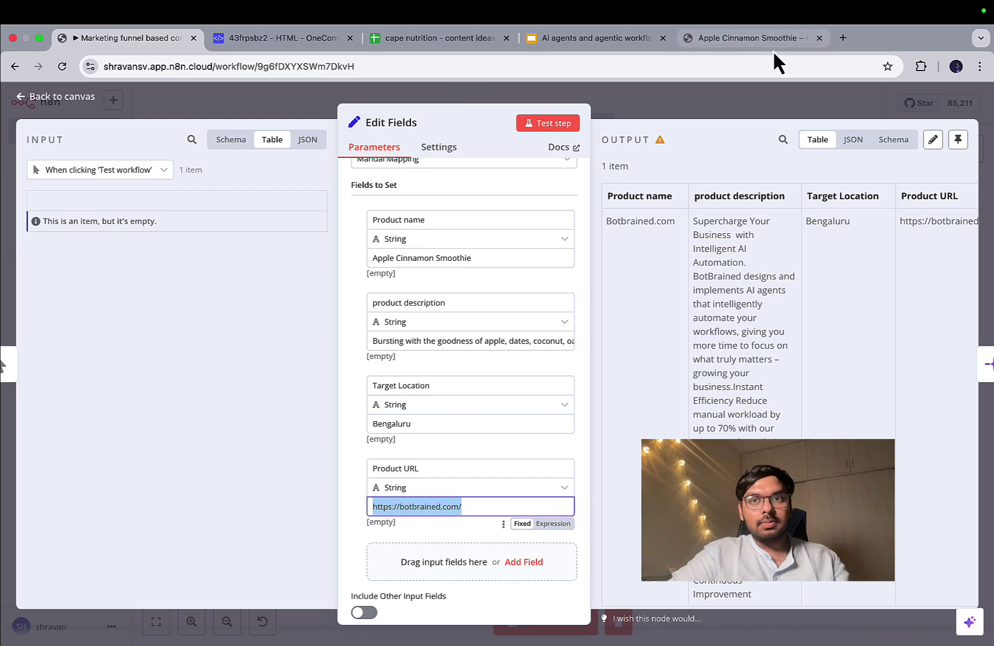
pyautogui.click(756, 45)
pyautogui.click(389, 65)
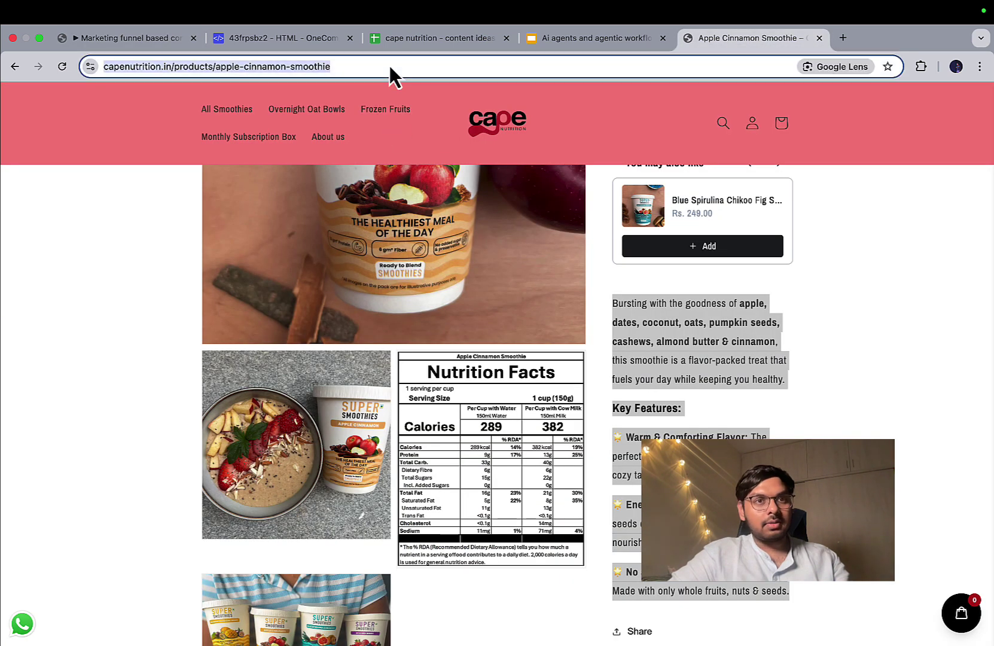
pyautogui.hotkey('ctrl', 'c')
pyautogui.click(124, 38)
pyautogui.hotkey('ctrl', 'v')
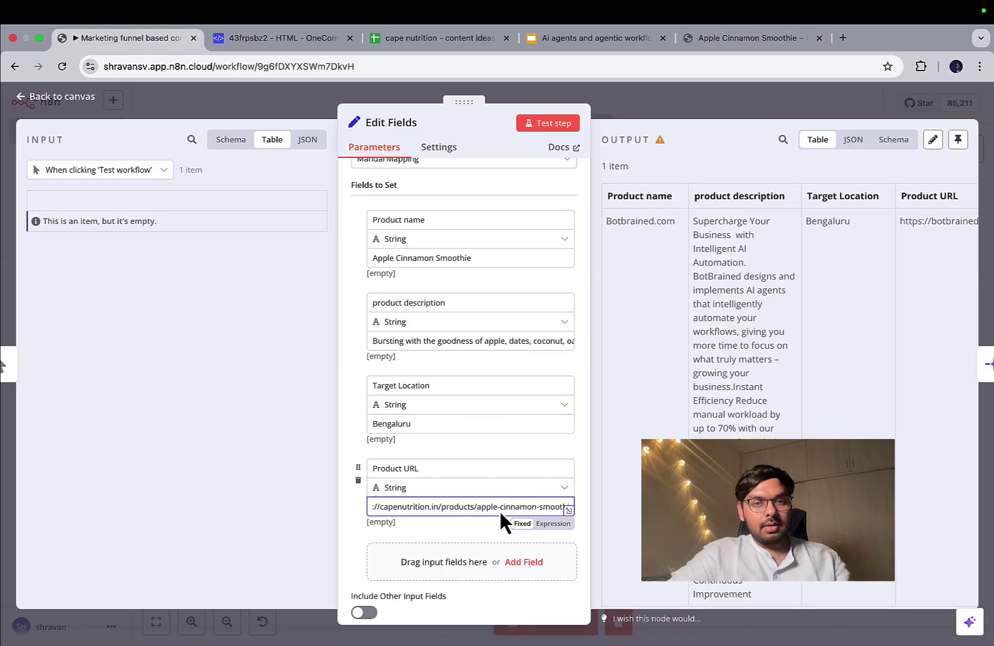
# - Test the Edit Fields node, check its output through to the Product URL column, and return to the canvas
pyautogui.scroll(-3, 450, 535)
pyautogui.click(568, 127)
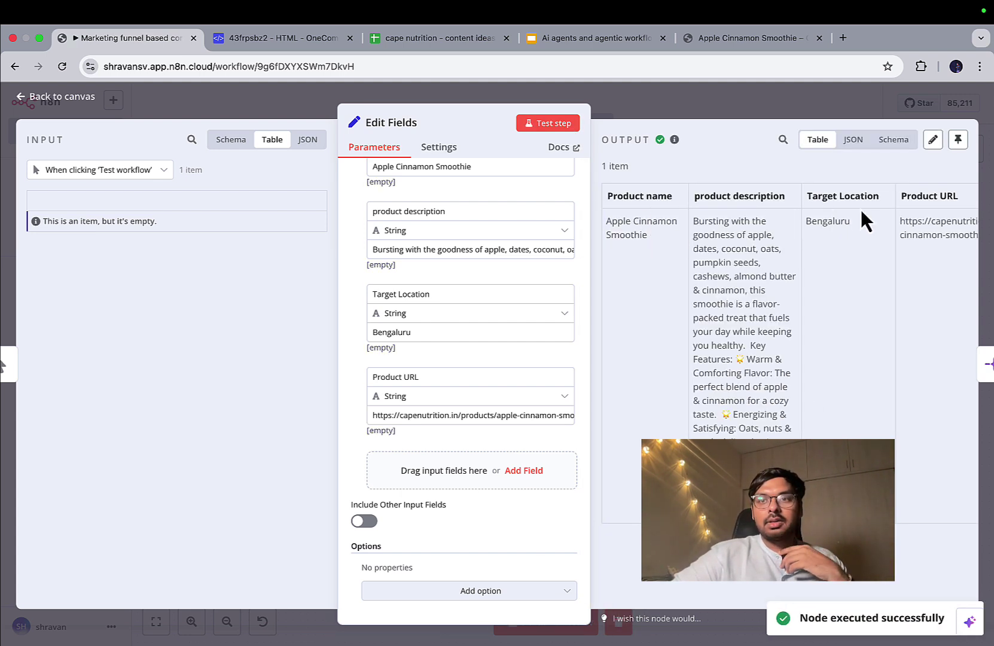
pyautogui.hscroll(3, 862, 222)
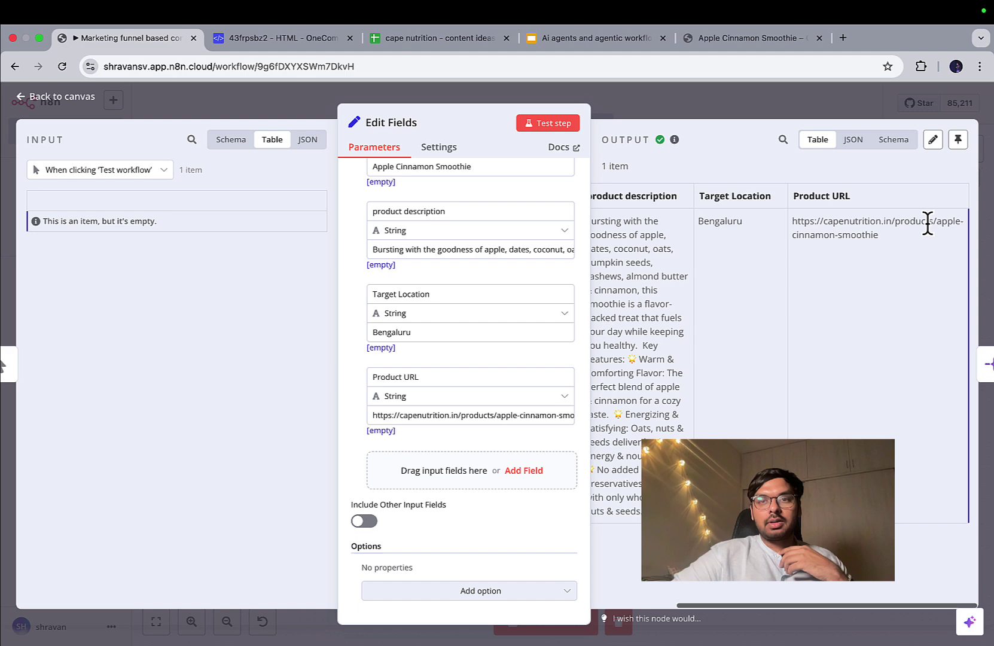
pyautogui.click(720, 89)
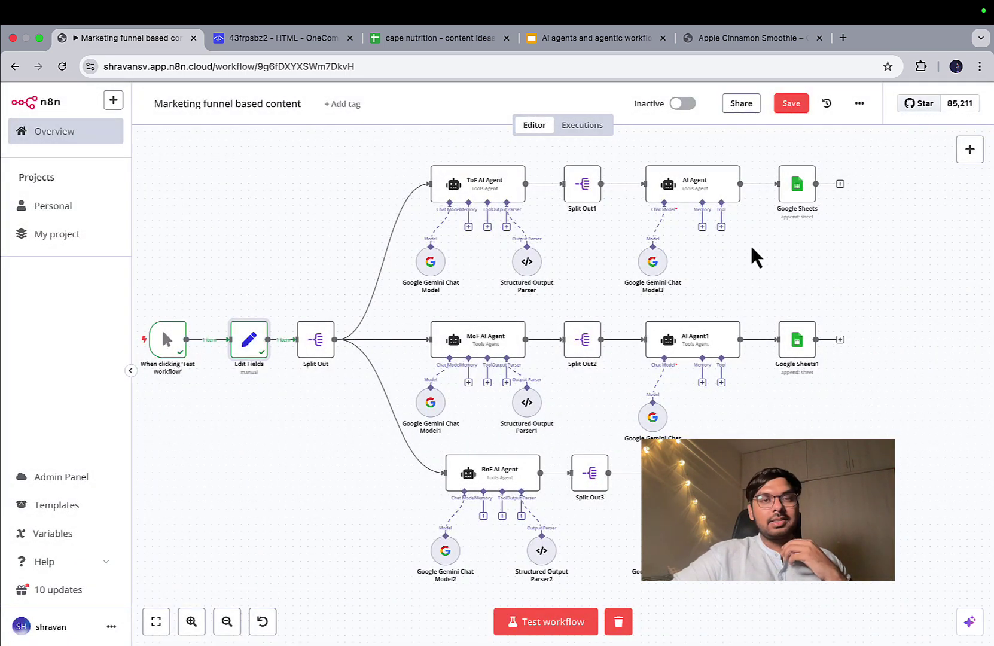
# - Place the OneCompiler browser tab after the spreadsheet's tab and run the whole marketing funnel workflow
pyautogui.moveTo(297, 44); pyautogui.dragTo(444, 48)
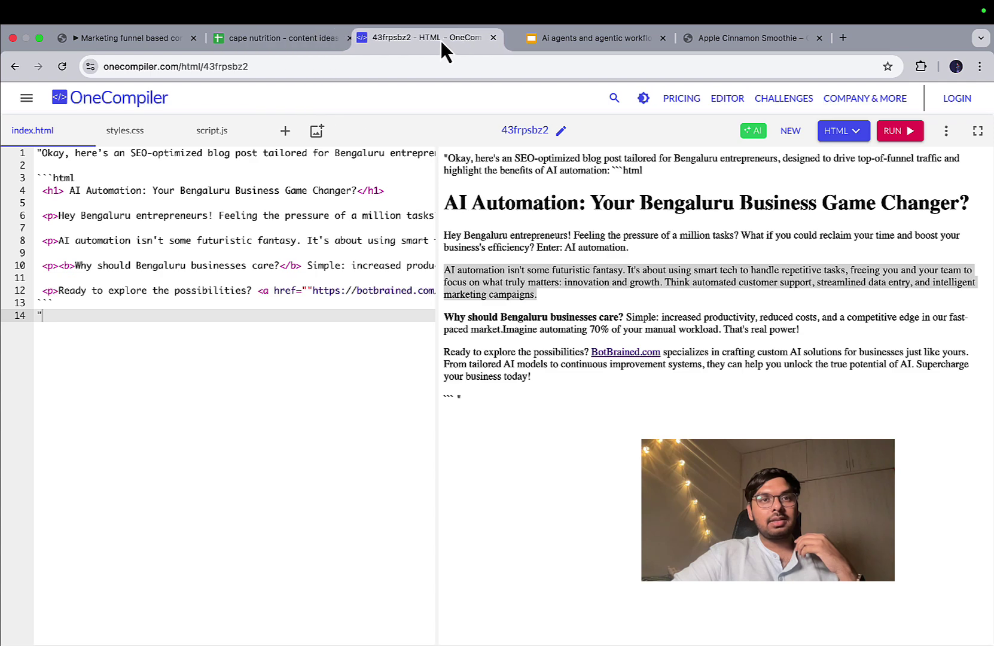
pyautogui.click(159, 42)
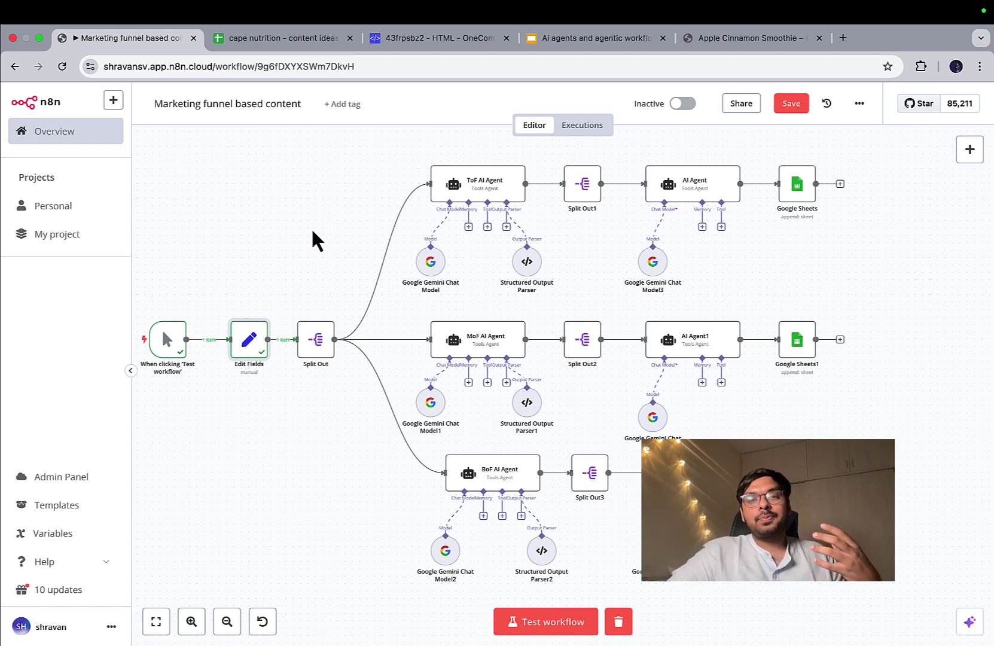
pyautogui.click(527, 623)
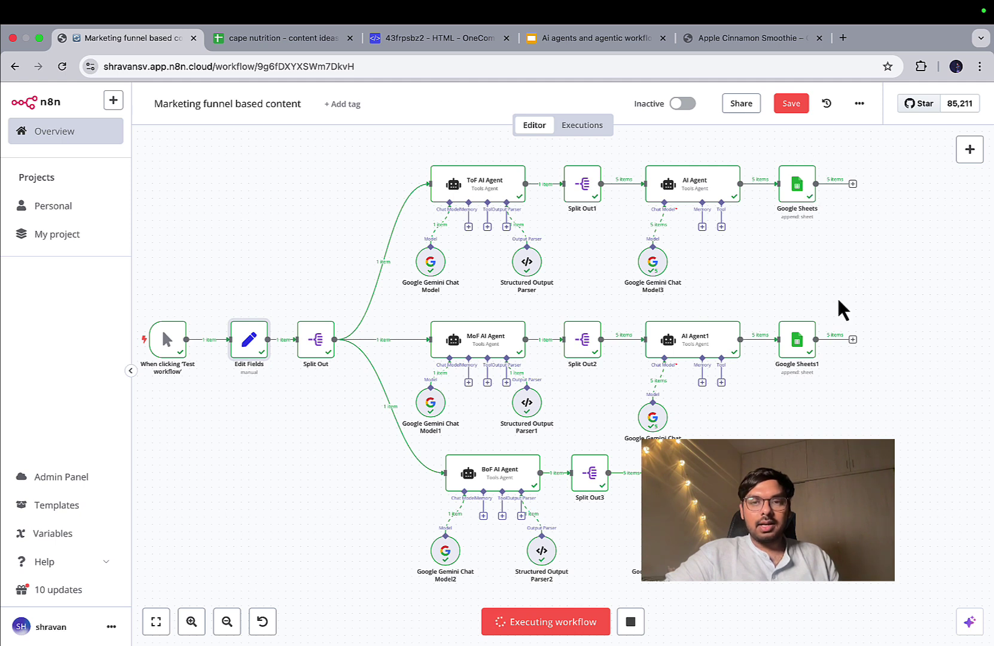
pyautogui.scroll(-1, 842, 309)
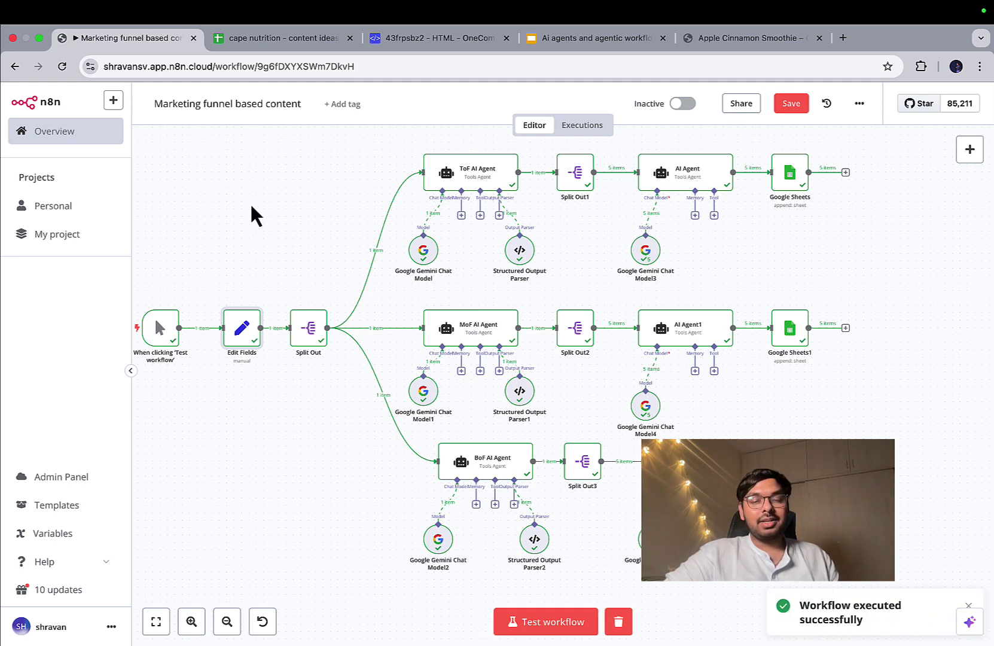
# - Review the generated articles, image ideas and video ideas in the demo spreadsheet's ToF, MoF and BoF sheets
pyautogui.click(246, 35)
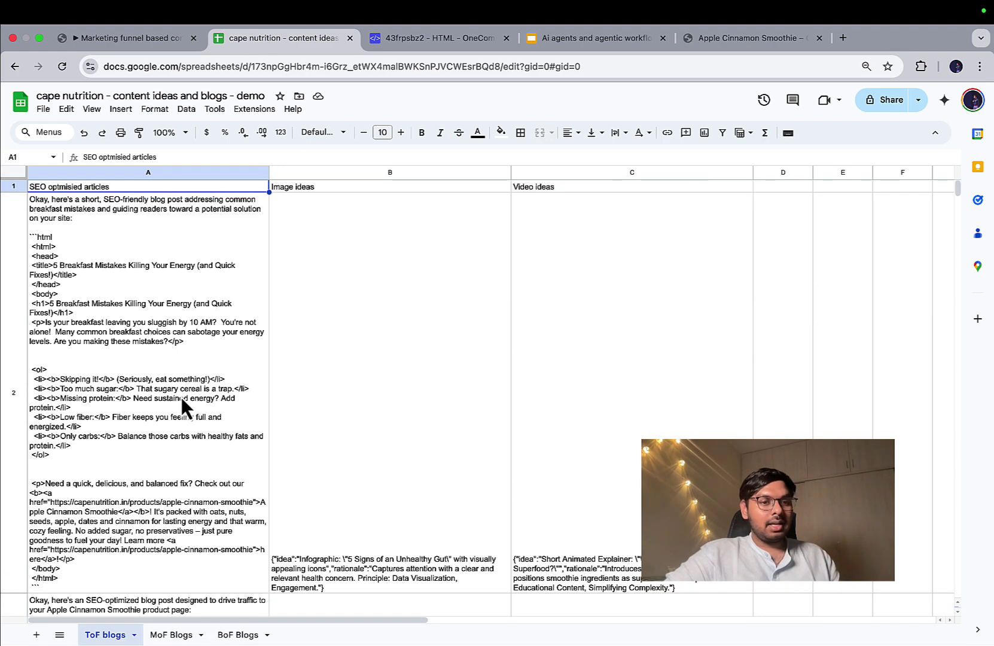
pyautogui.click(175, 634)
pyautogui.click(231, 635)
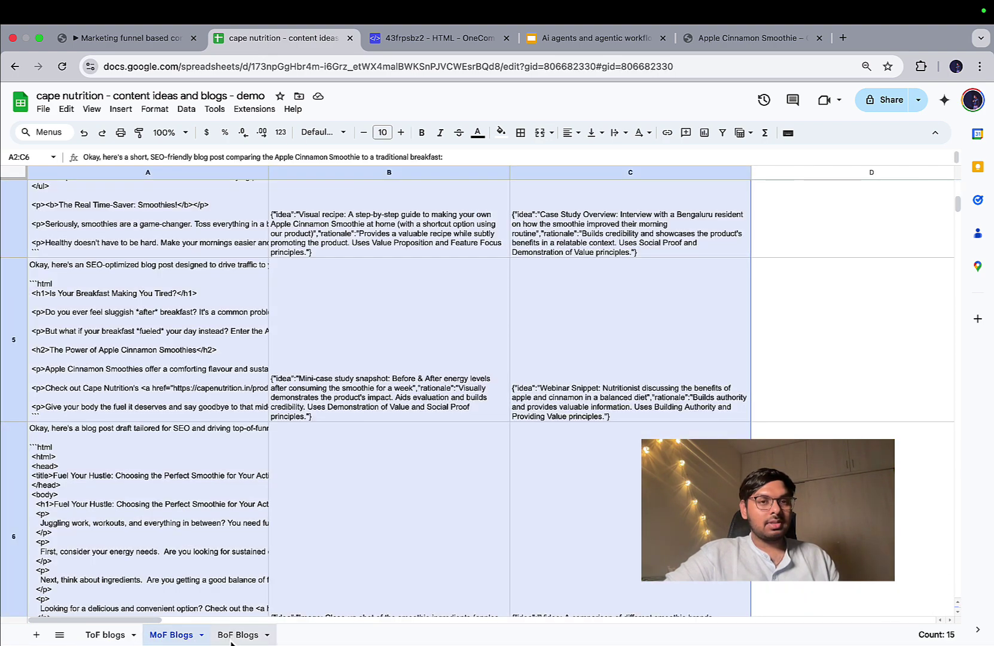
pyautogui.scroll(10, 234, 506)
pyautogui.click(175, 218)
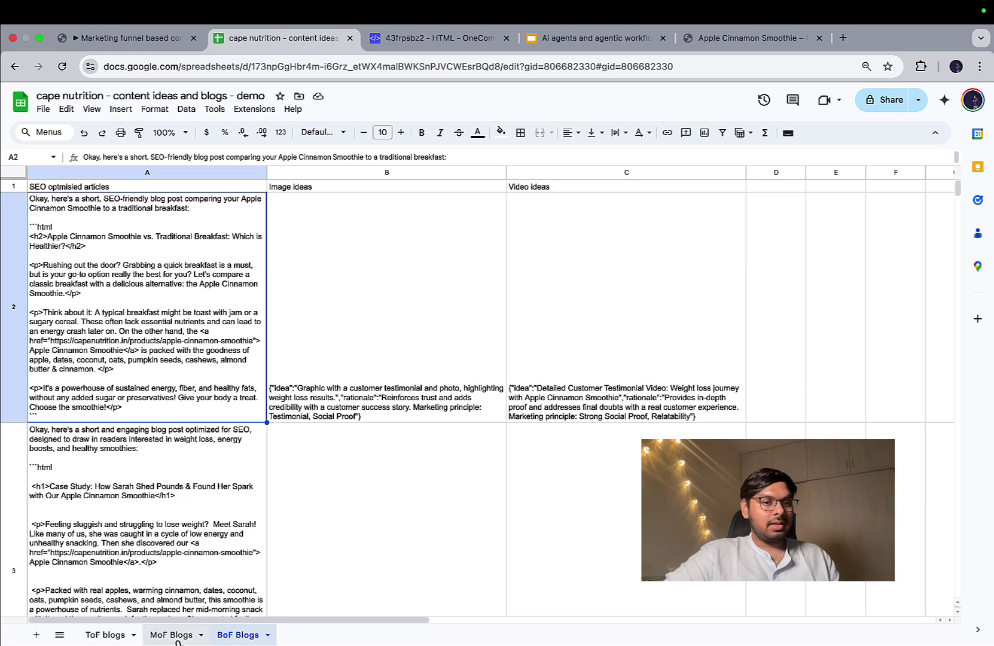
# - Copy the article in cell A2 of ToF blogs over the existing code in OneCompiler's index.html and run it
pyautogui.click(105, 635)
pyautogui.click(120, 339)
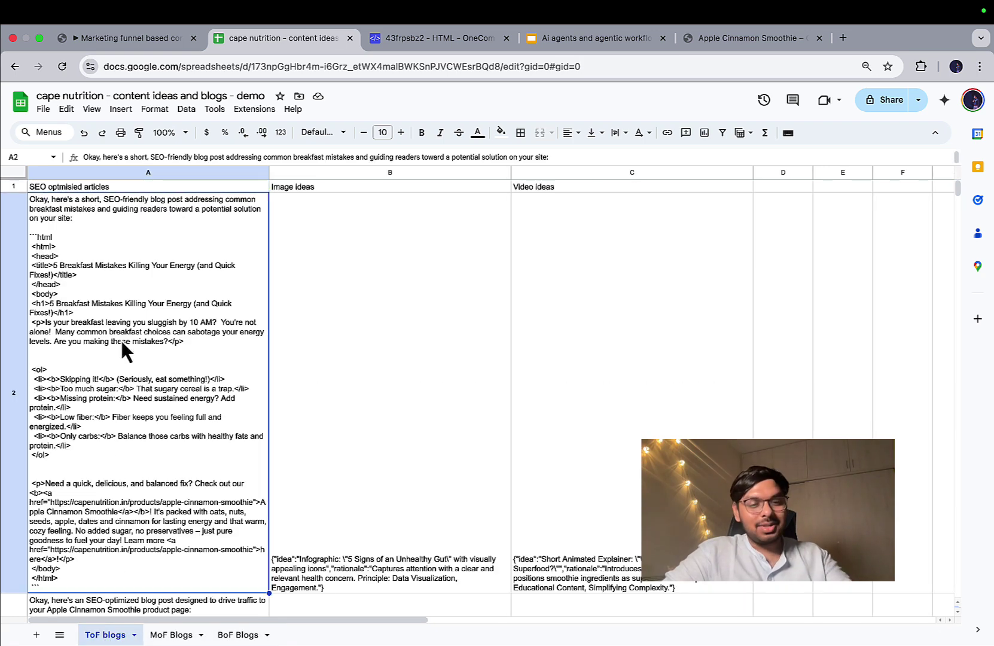
pyautogui.press('super+c')
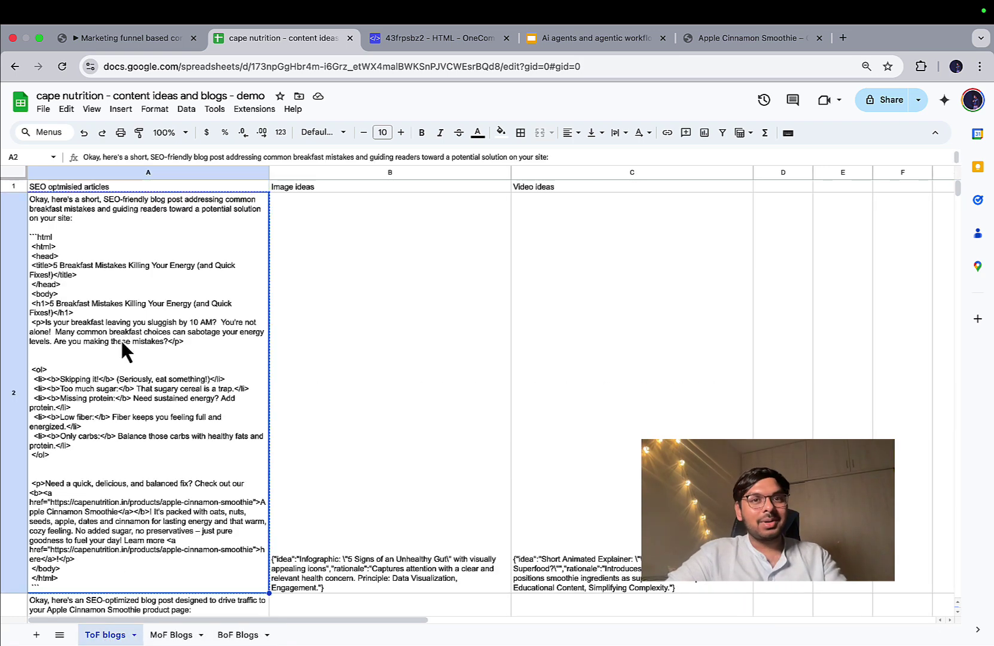
pyautogui.click(443, 43)
pyautogui.click(293, 215)
pyautogui.press('super+a')
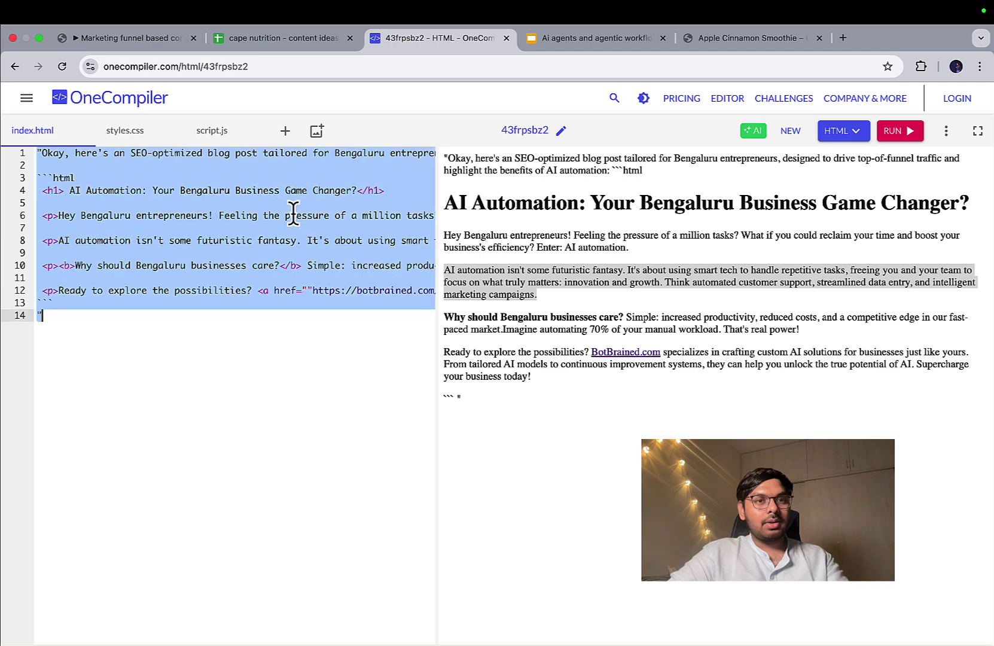
pyautogui.press('super+v')
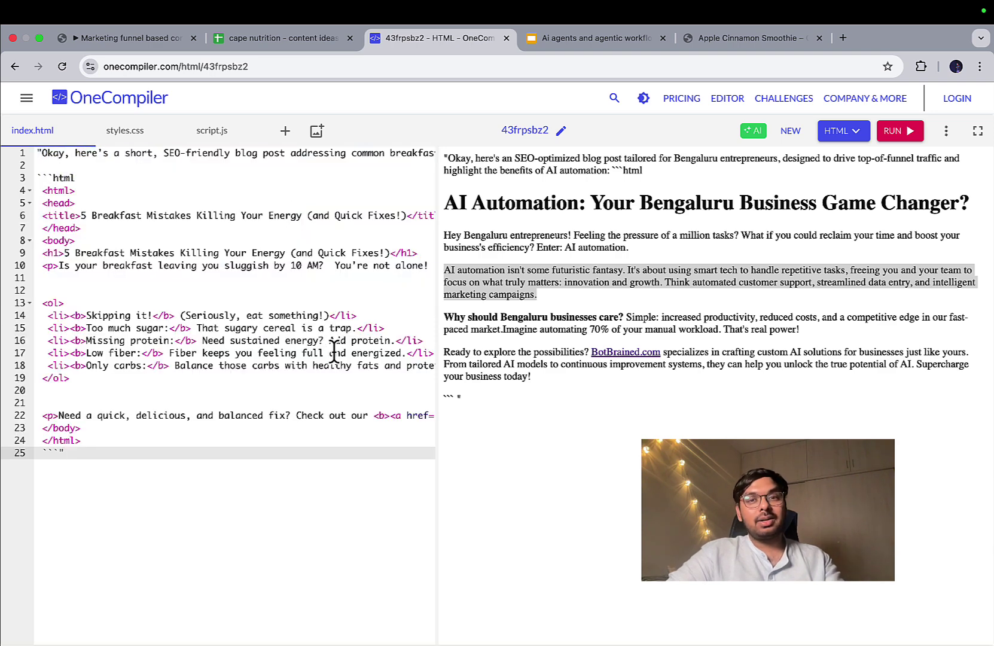
pyautogui.click(895, 133)
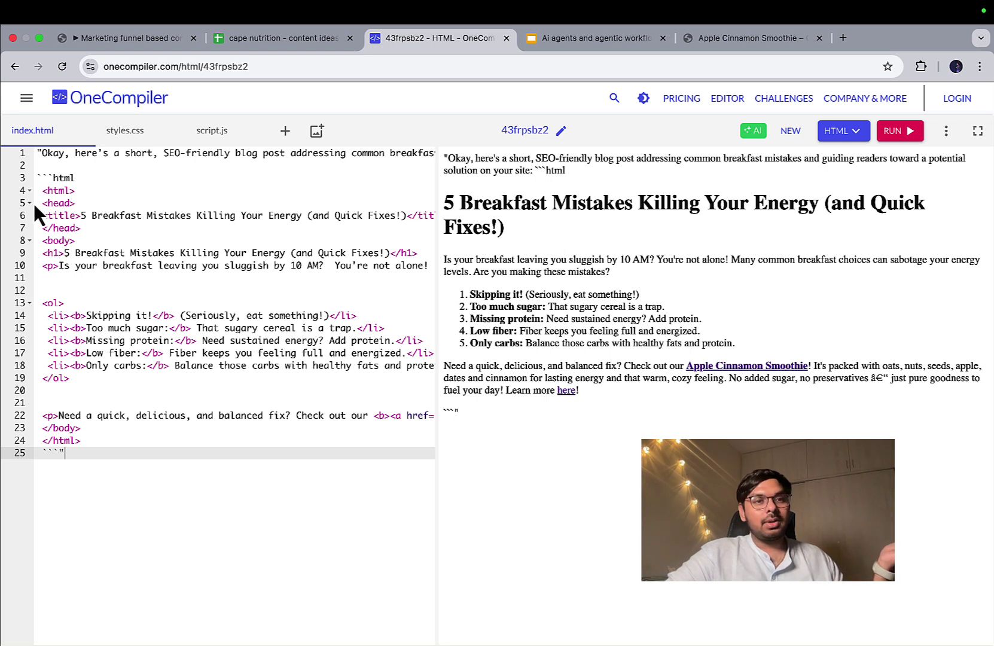
# - Delete the introductory text and the ```html line above the <html> tag, and rerun the page
pyautogui.moveTo(76, 177); pyautogui.dragTo(27, 155)
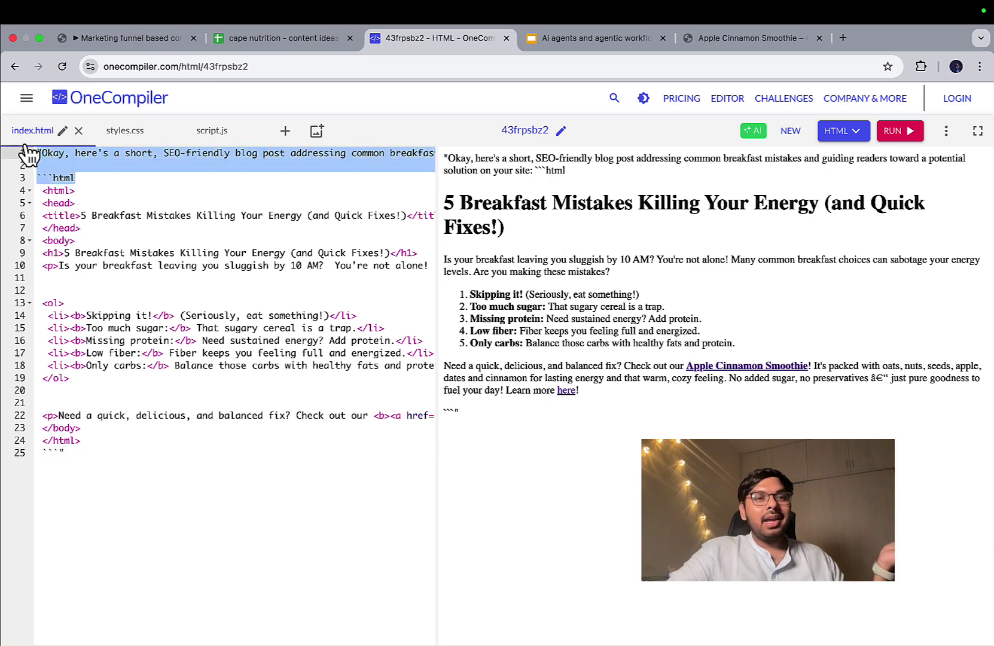
pyautogui.press('BackSpace')
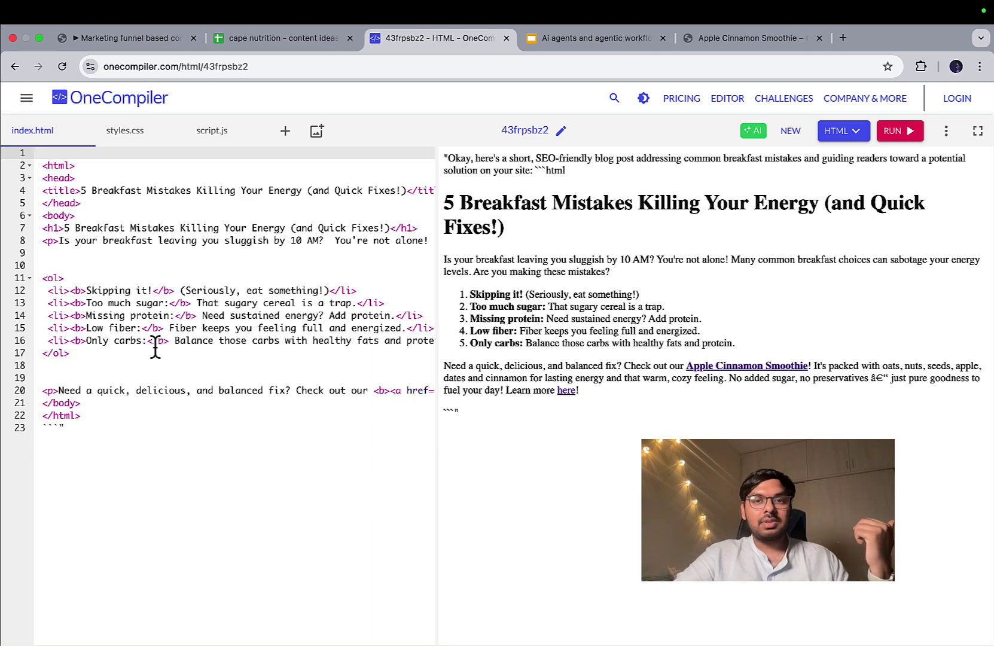
pyautogui.click(914, 137)
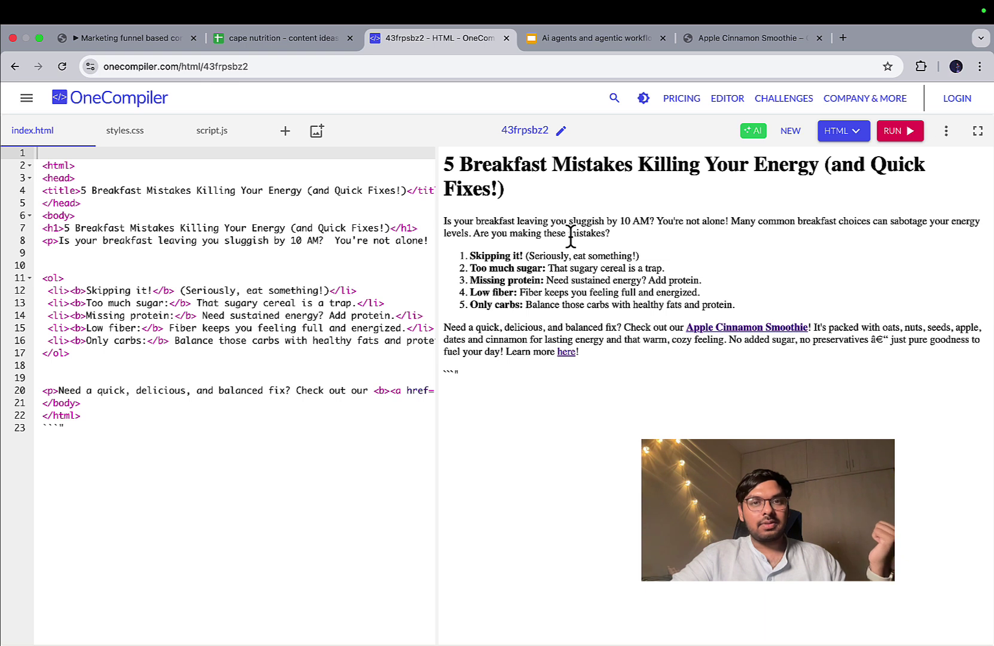
# - Delete the closing code-fence line after </html> and examine the opening paragraph in the rendered article
pyautogui.click(23, 429)
pyautogui.press('BackSpace')
pyautogui.press('BackSpace')
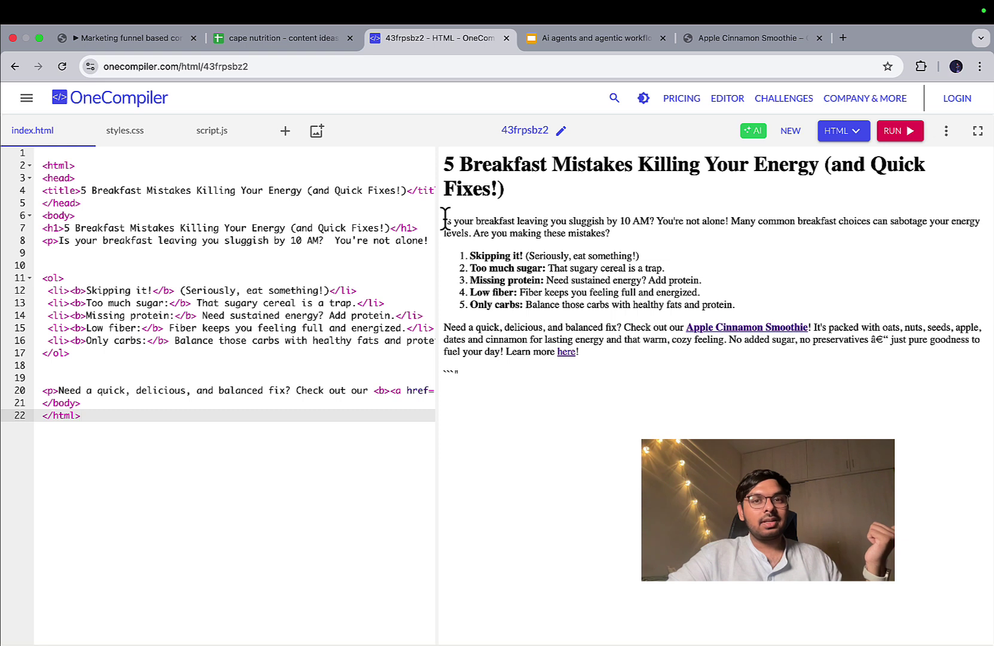
pyautogui.moveTo(446, 218); pyautogui.dragTo(604, 243)
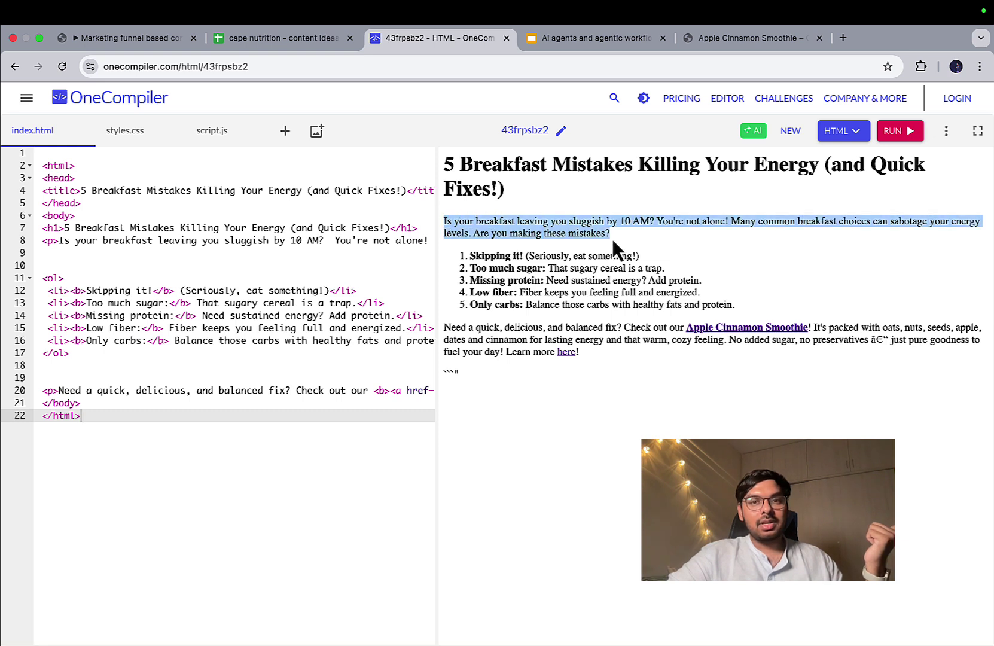
pyautogui.click(681, 258)
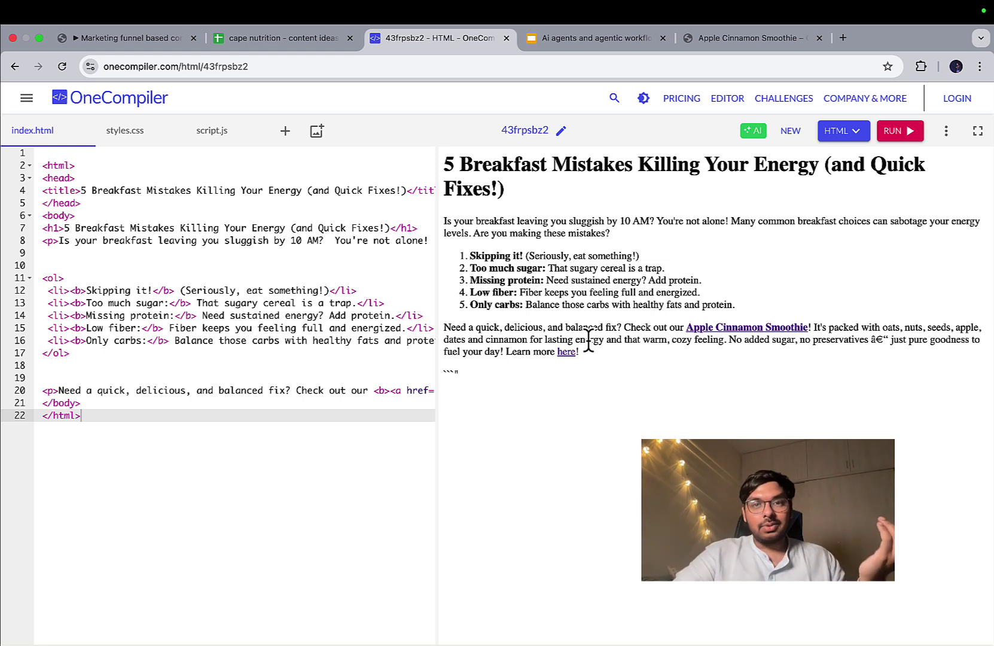
# - Copy the article in cell A4 of the spreadsheet's MoF Blogs sheet over the existing code in OneCompiler's index.html
pyautogui.click(299, 40)
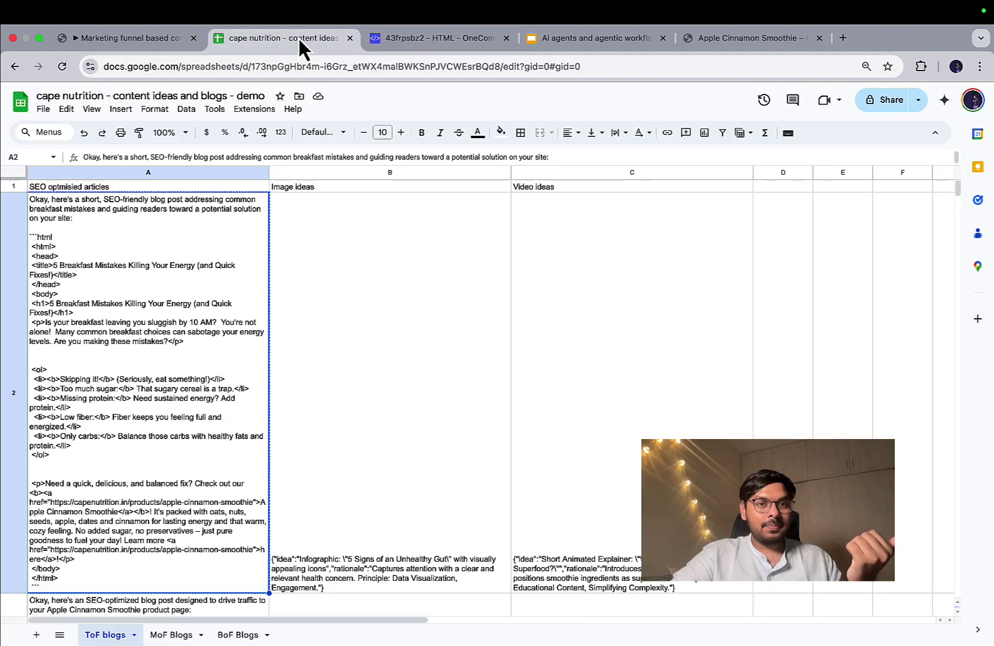
pyautogui.click(166, 635)
pyautogui.click(158, 406)
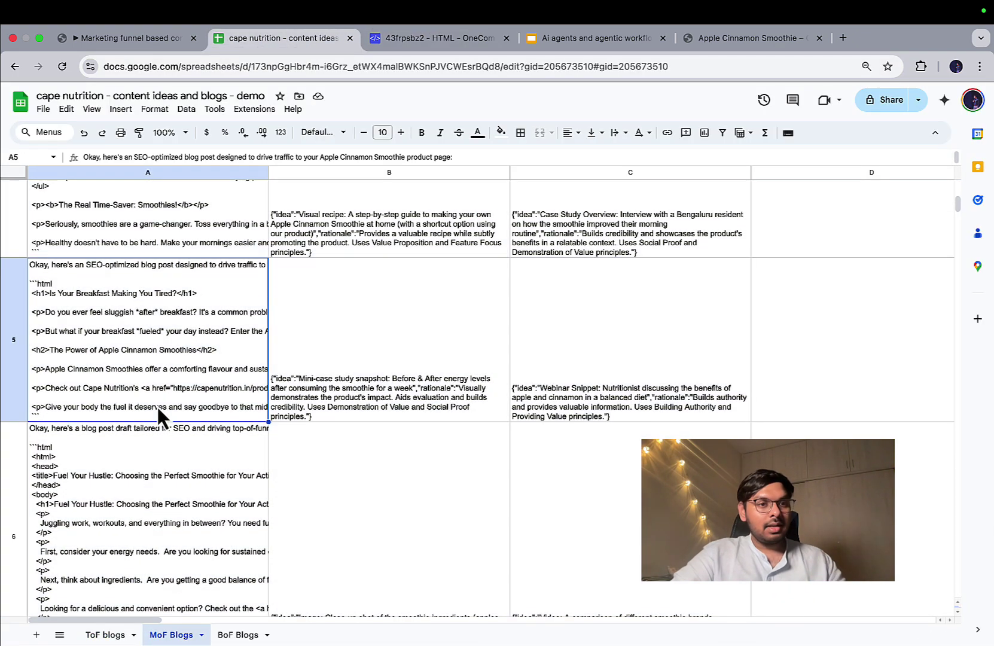
pyautogui.scroll(-3, 167, 399)
pyautogui.scroll(6, 181, 391)
pyautogui.click(162, 333)
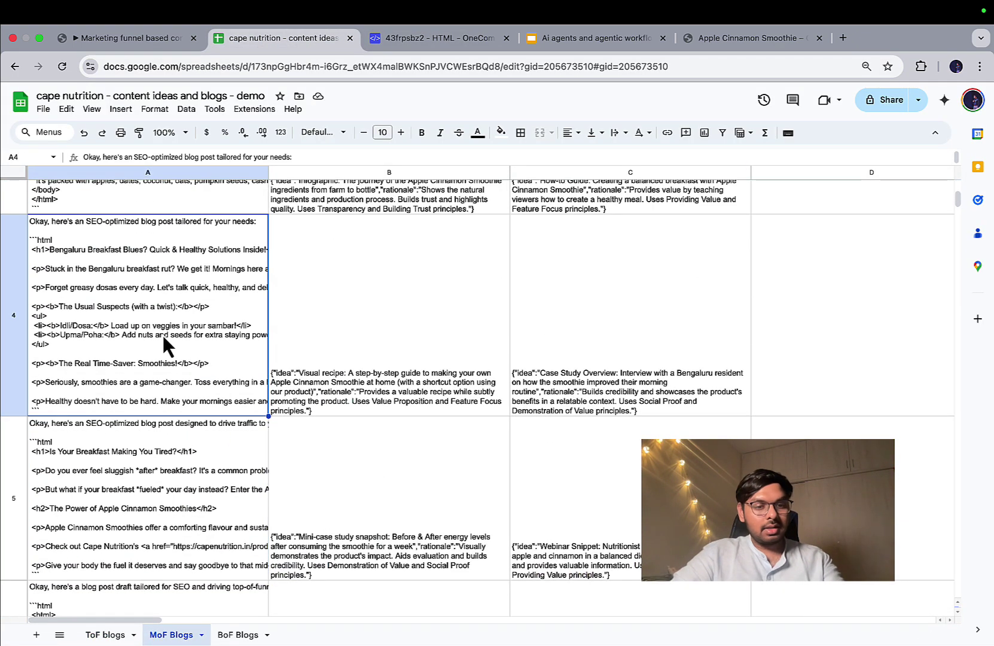
pyautogui.hotkey('ctrl', 'c')
pyautogui.click(410, 40)
pyautogui.click(289, 290)
pyautogui.hotkey('ctrl', 'a')
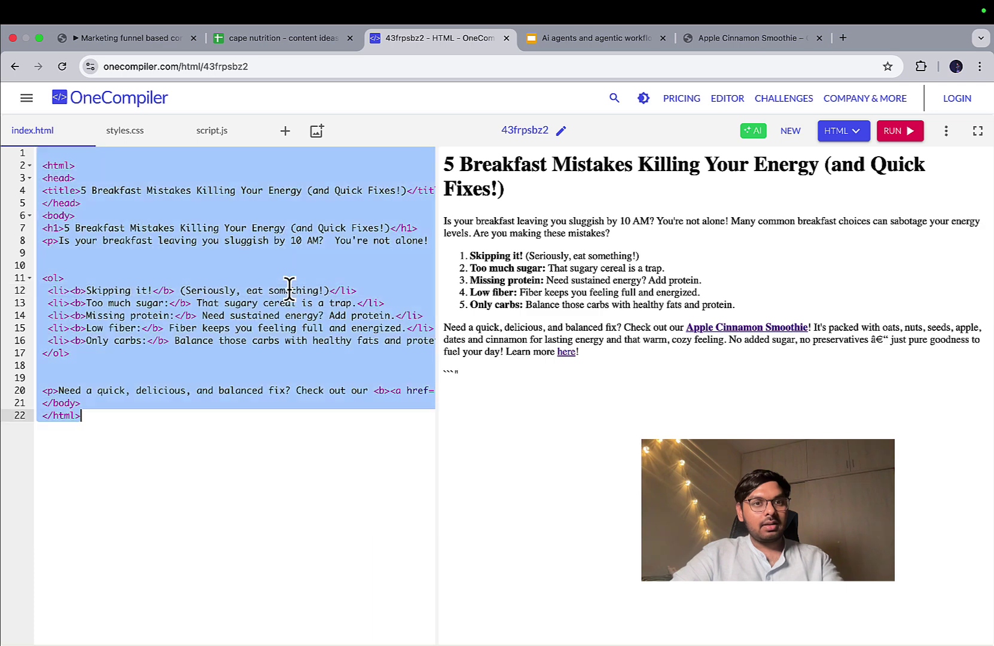
pyautogui.hotkey('ctrl', 'v')
# - Delete the introductory line, the ```html line and the closing code fence around the Bengaluru breakfast article, and run the page
pyautogui.tripleClick(107, 153)
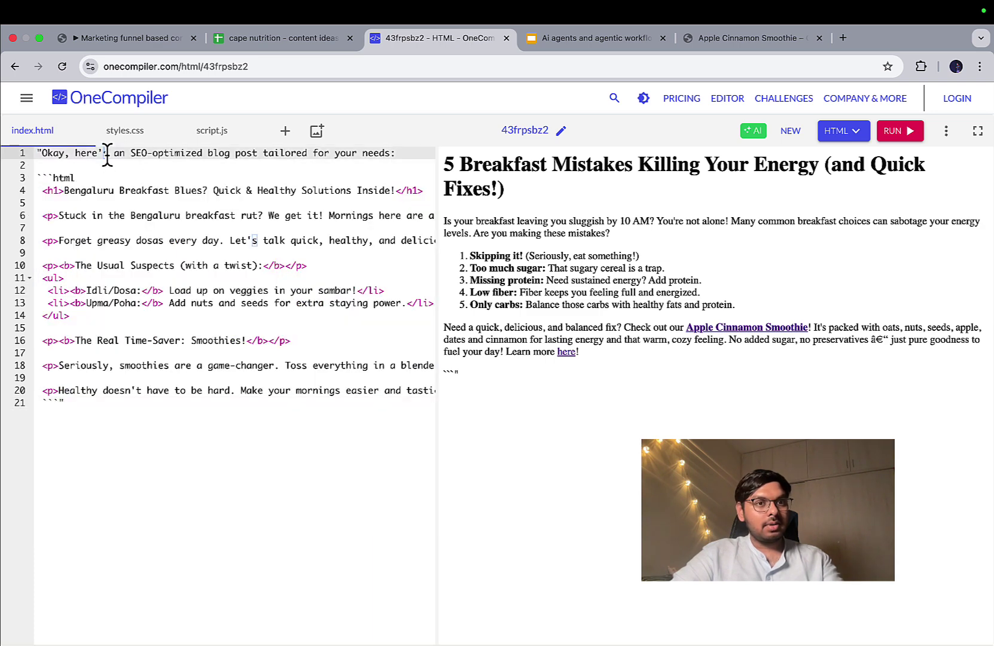
pyautogui.press('BackSpace')
pyautogui.moveTo(89, 165); pyautogui.dragTo(32, 162)
pyautogui.press('BackSpace')
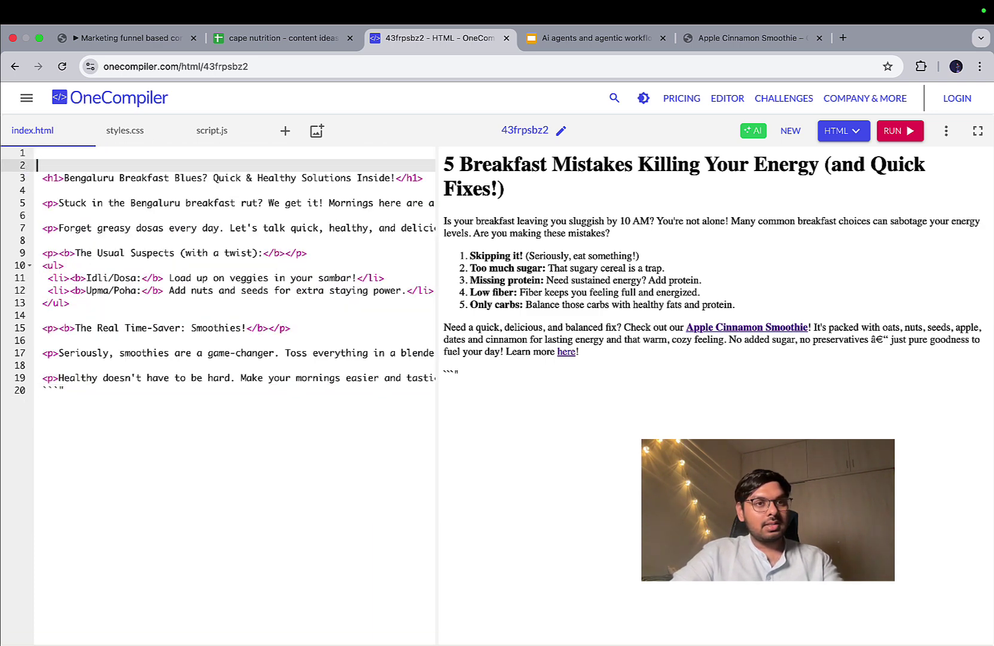
pyautogui.moveTo(69, 390); pyautogui.dragTo(35, 394)
pyautogui.press('BackSpace')
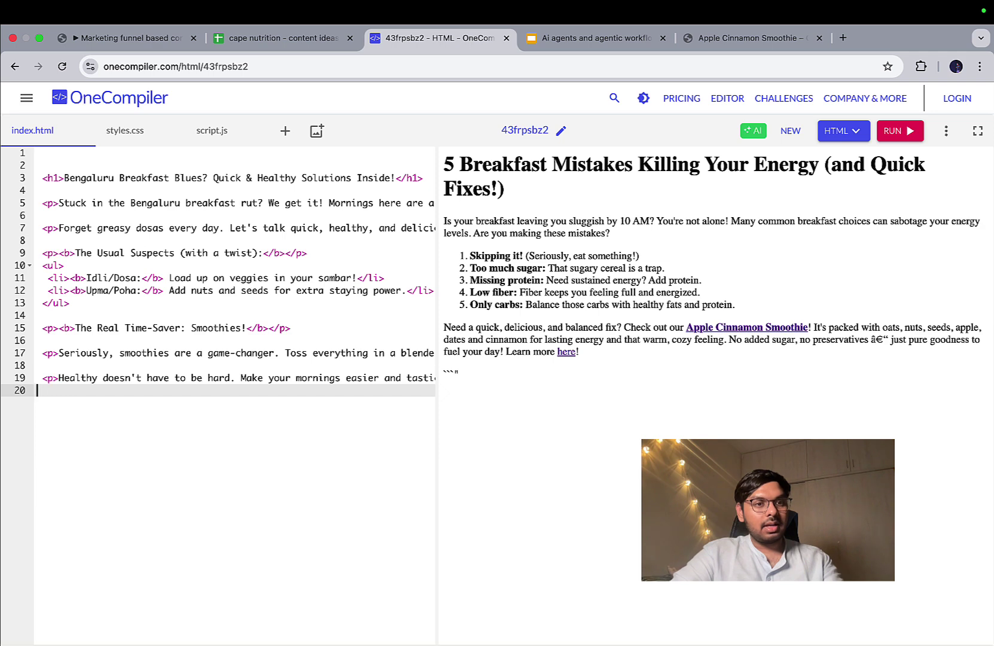
pyautogui.click(900, 131)
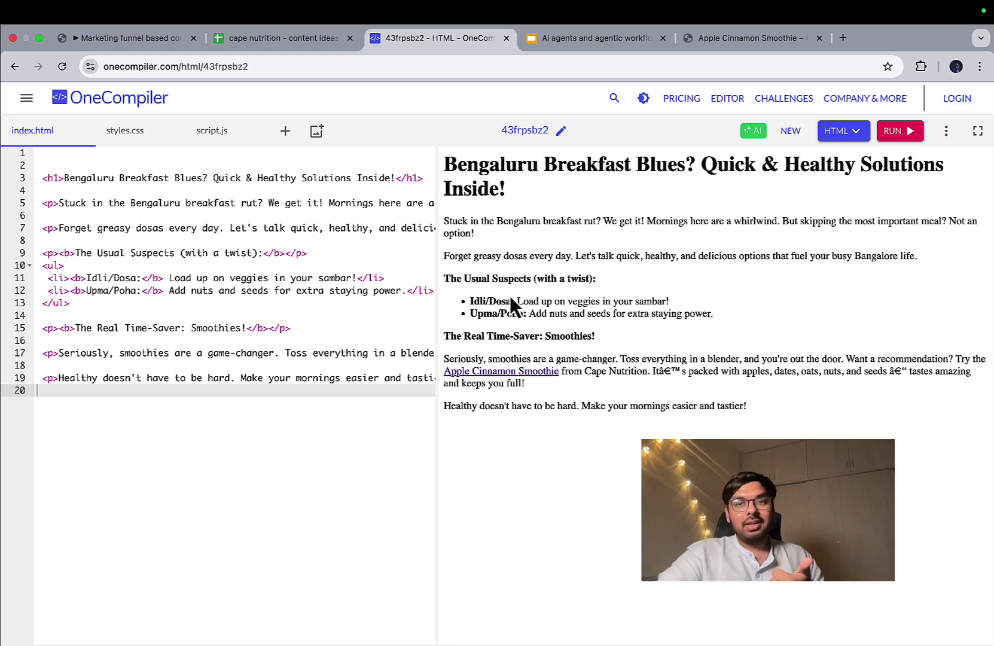
# - Examine the Idli/Dosa and Upma/Poha tips and the smoothie recommendation in the rendered article
pyautogui.moveTo(470, 301); pyautogui.dragTo(713, 328)
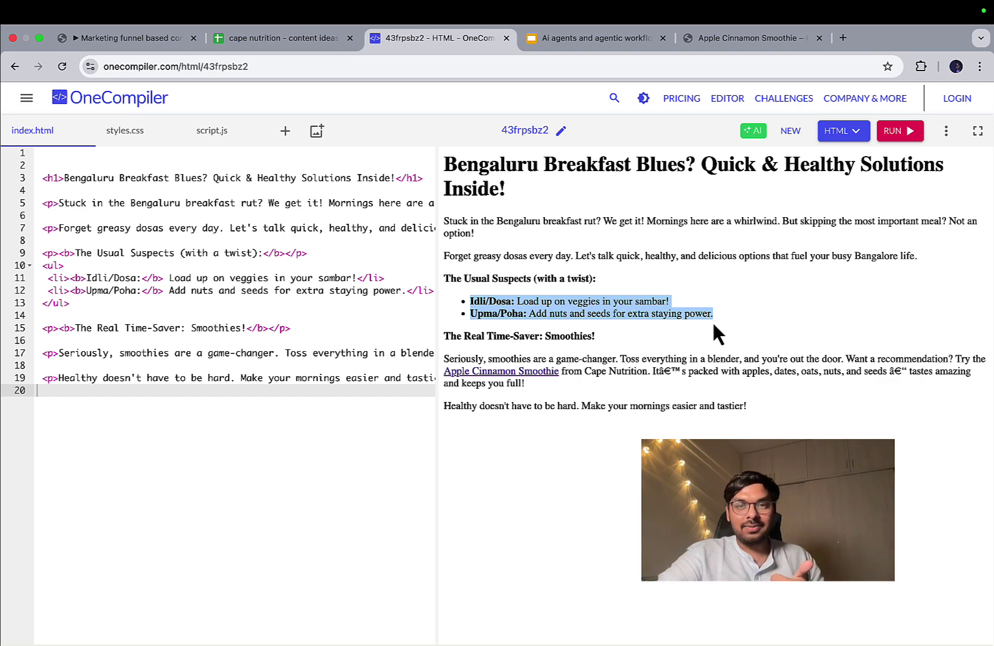
pyautogui.scroll(-2, 601, 341)
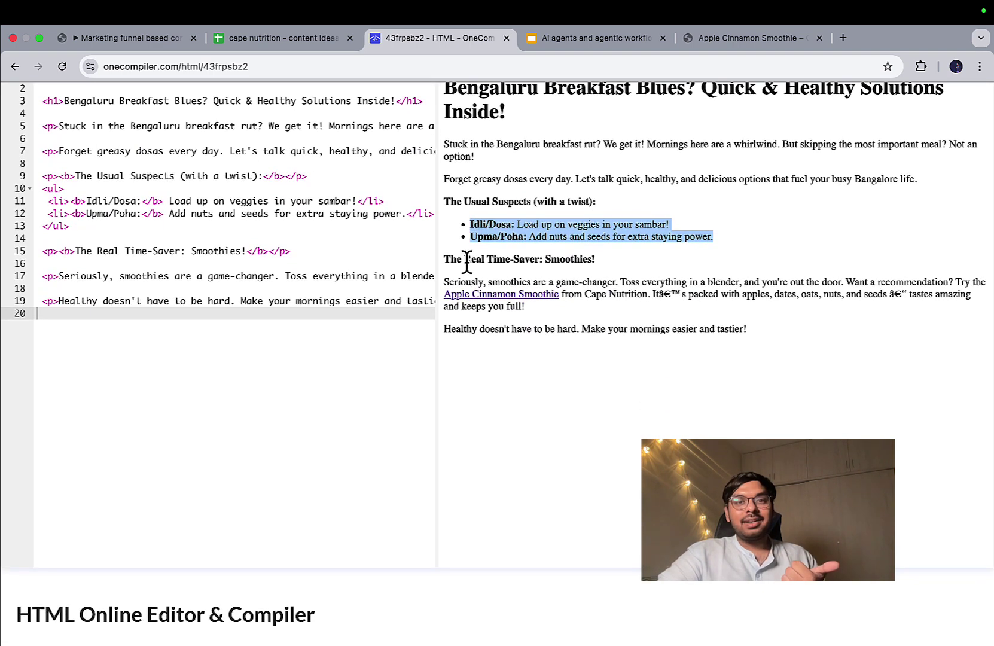
pyautogui.moveTo(478, 236); pyautogui.dragTo(524, 252)
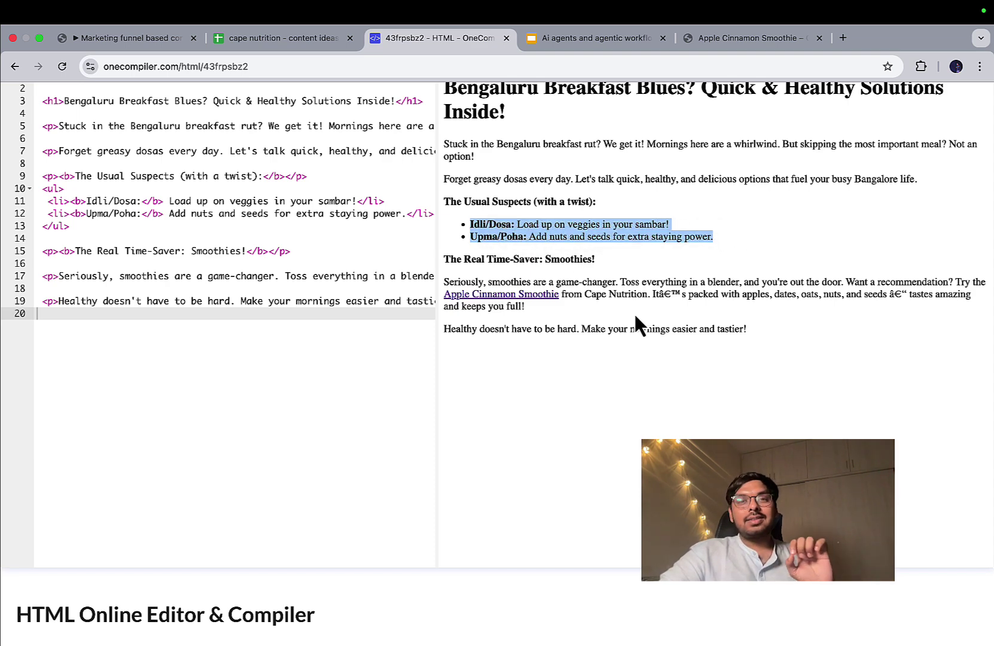
pyautogui.scroll(1, 635, 323)
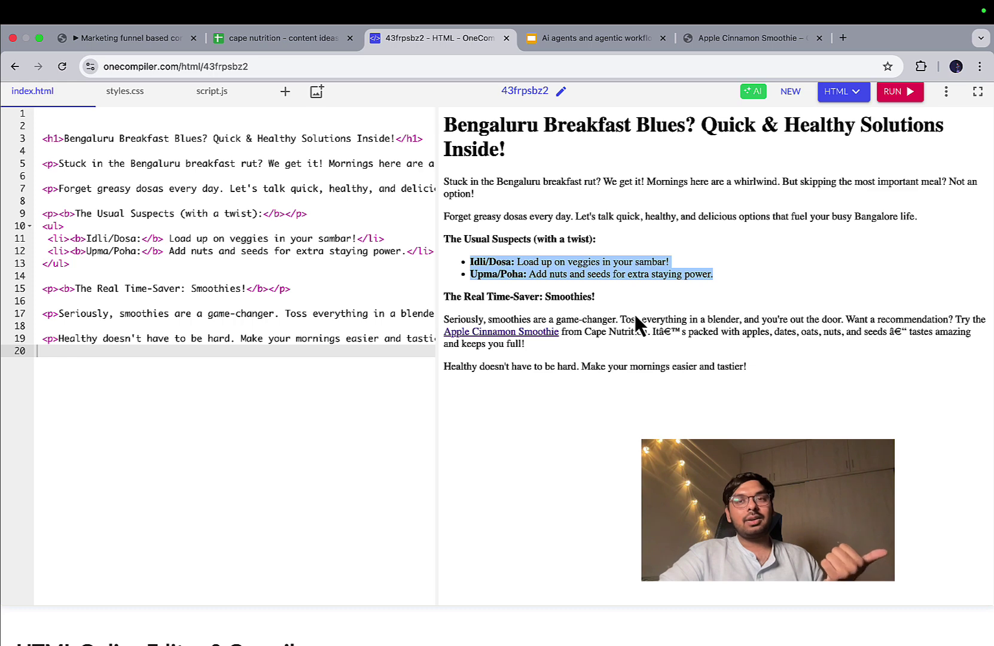
# - Copy the case-study article in cell A3 of the spreadsheet's BoF Blogs sheet over the code in OneCompiler's index.html
pyautogui.click(299, 39)
pyautogui.click(238, 636)
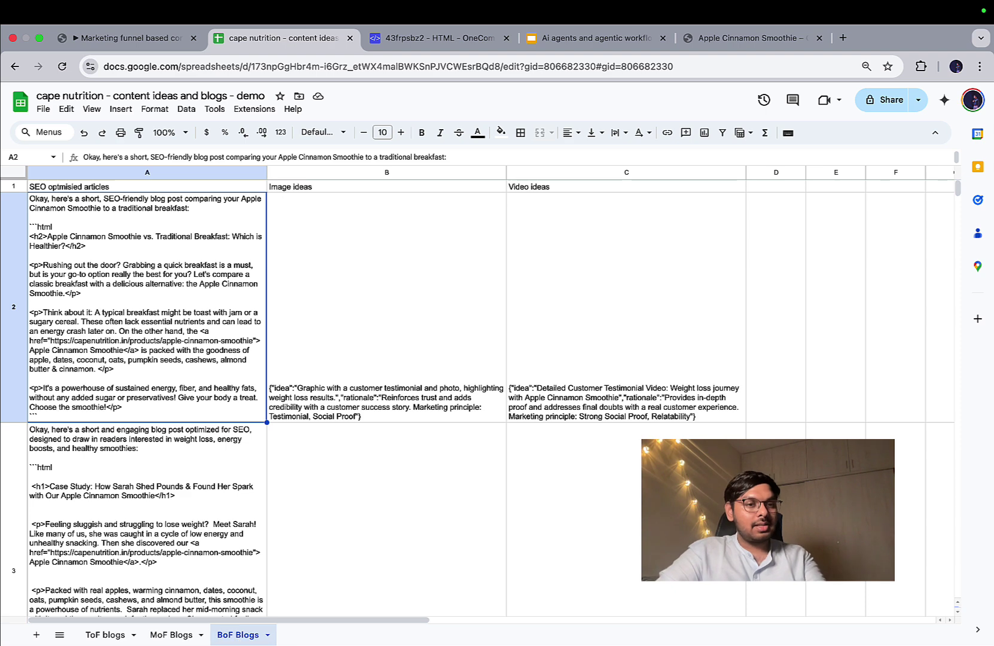
pyautogui.click(117, 500)
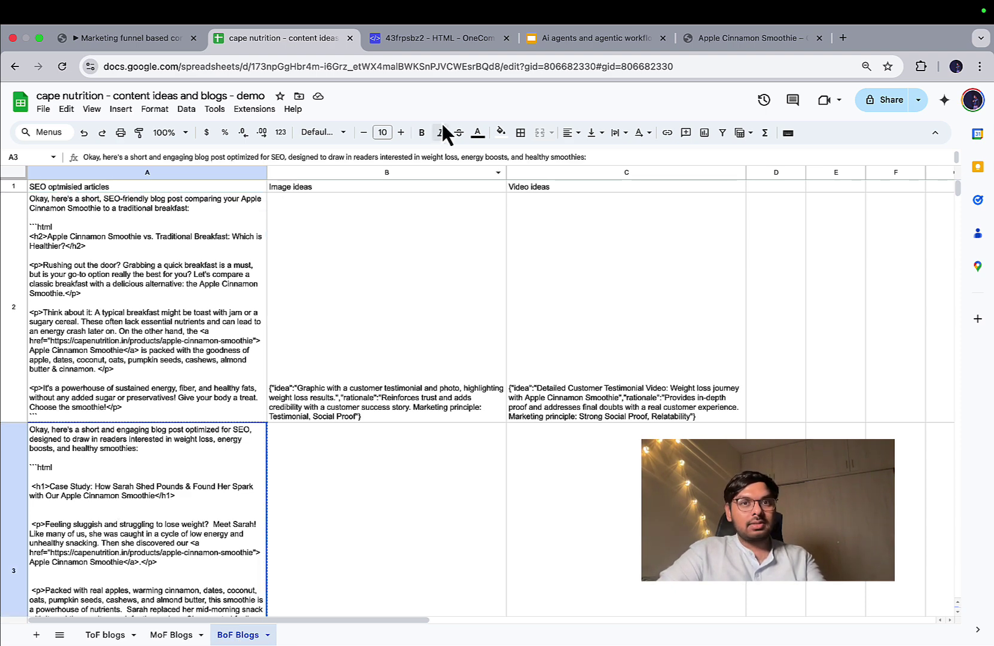
pyautogui.click(445, 41)
pyautogui.click(327, 239)
pyautogui.press('super+a')
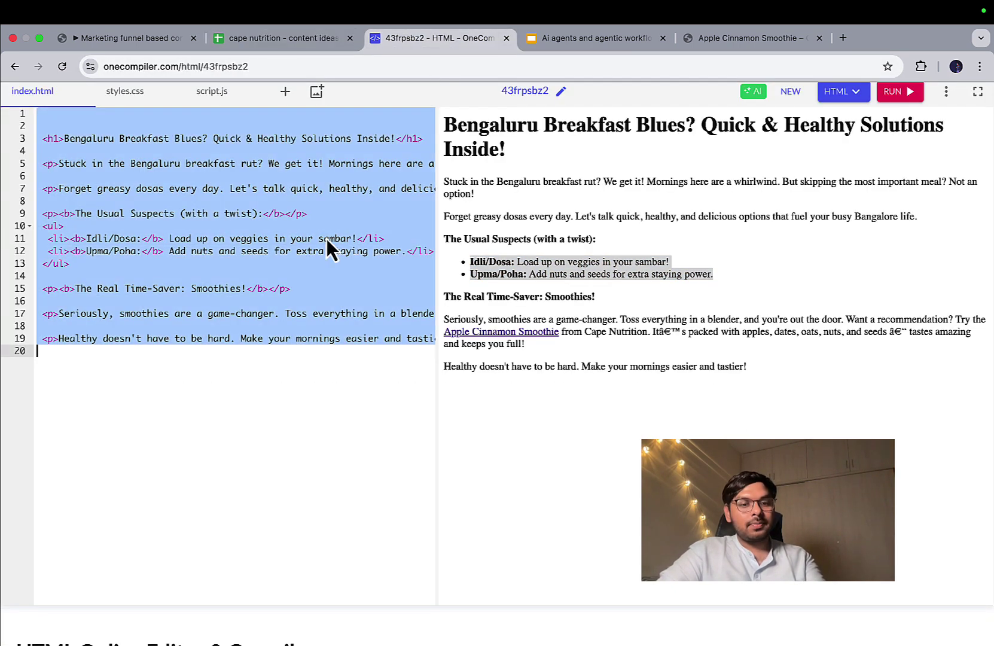
pyautogui.press('super+v')
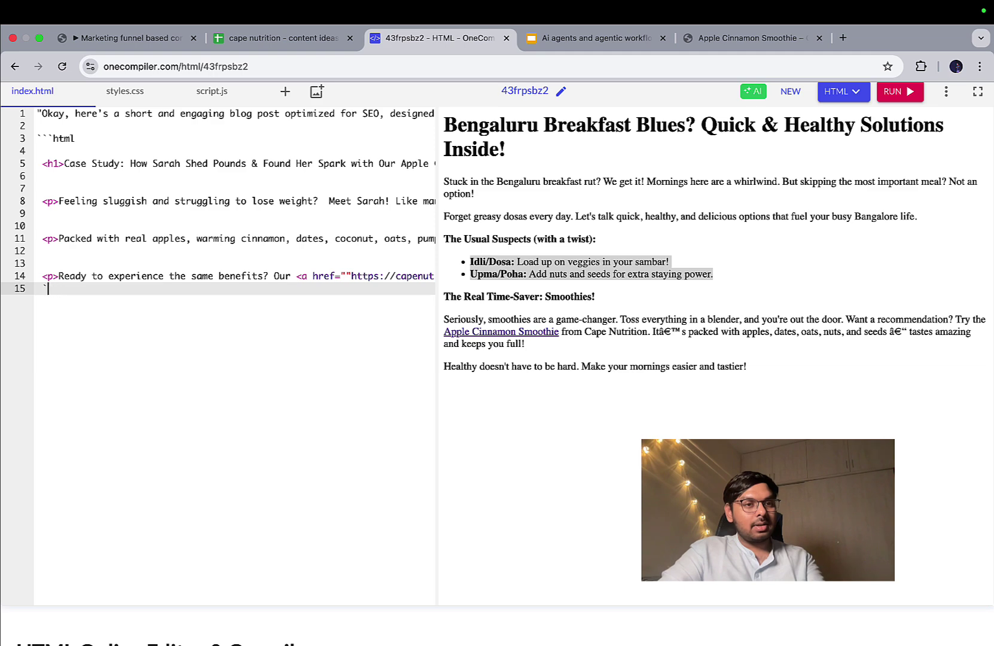
# - Remove the introductory text and code-fence lines around the case-study article, and run the page
pyautogui.scroll(1, 137, 281)
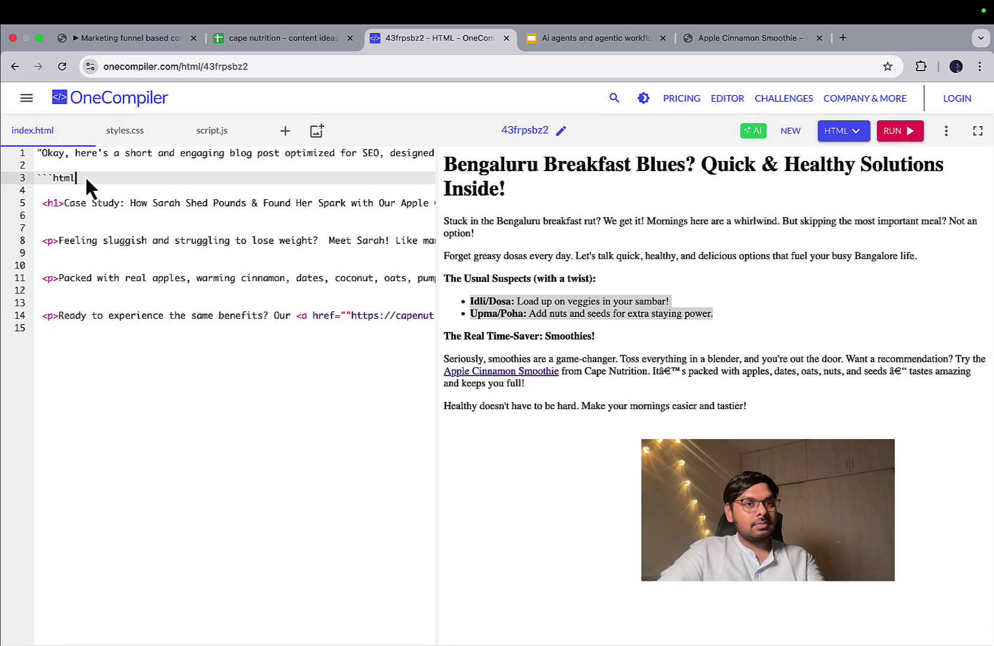
pyautogui.moveTo(85, 178); pyautogui.dragTo(33, 149)
pyautogui.press('BackSpace')
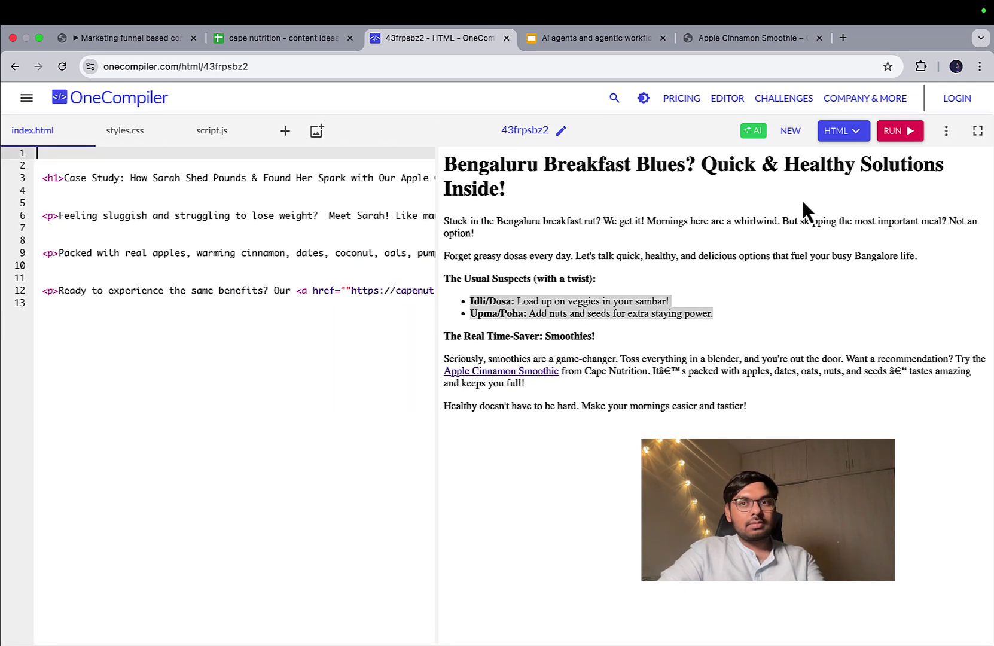
pyautogui.click(891, 131)
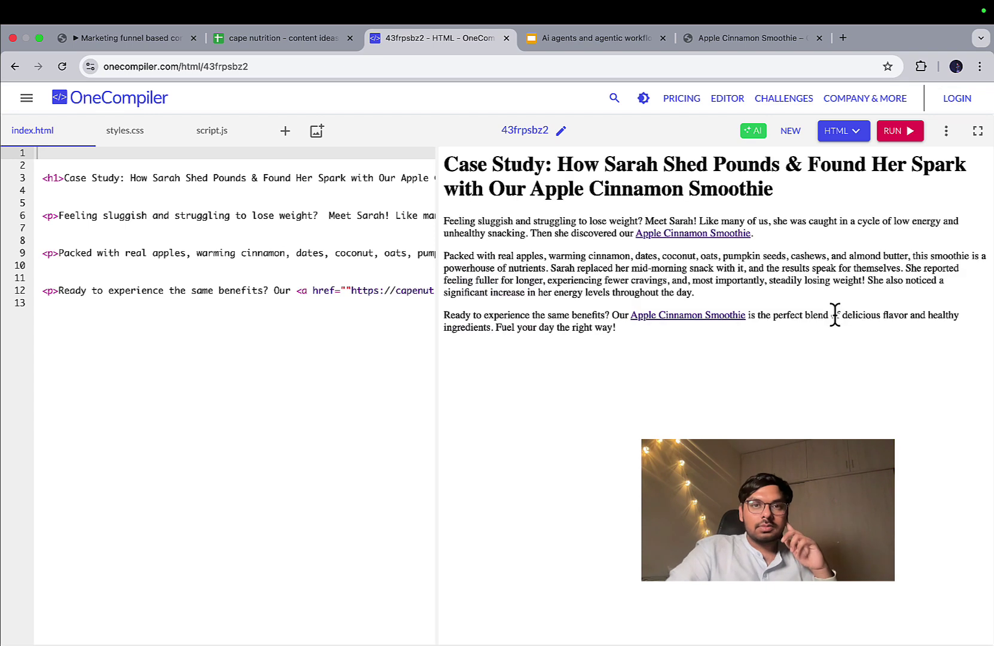
# - Examine the rendered case study's headline and ingredient list, and view Cape Nutrition's Apple Cinnamon Smoothie product page
pyautogui.moveTo(557, 165); pyautogui.dragTo(761, 181)
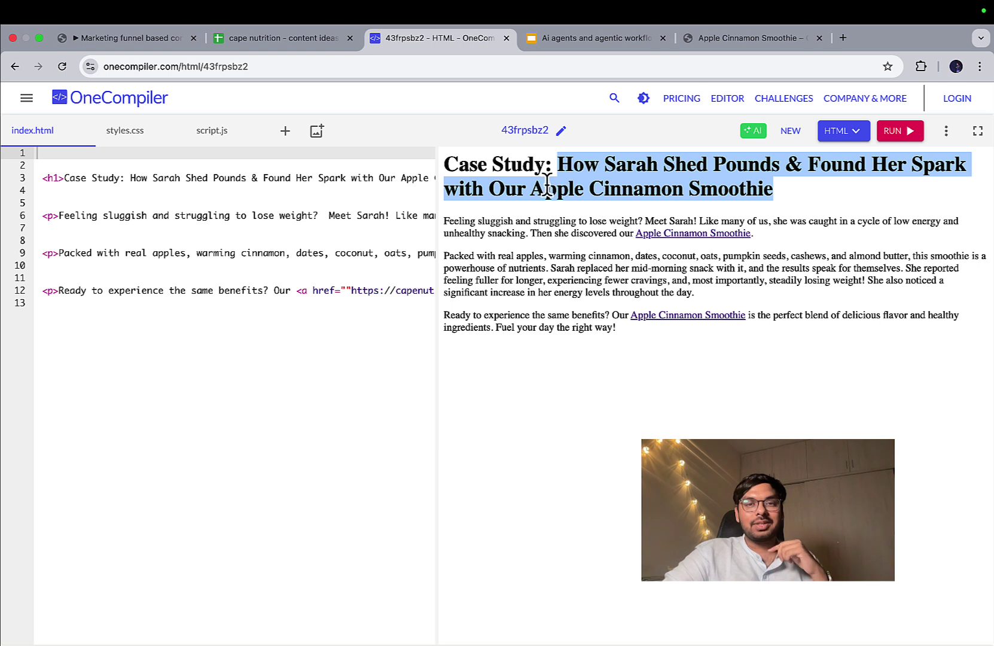
pyautogui.click(492, 192)
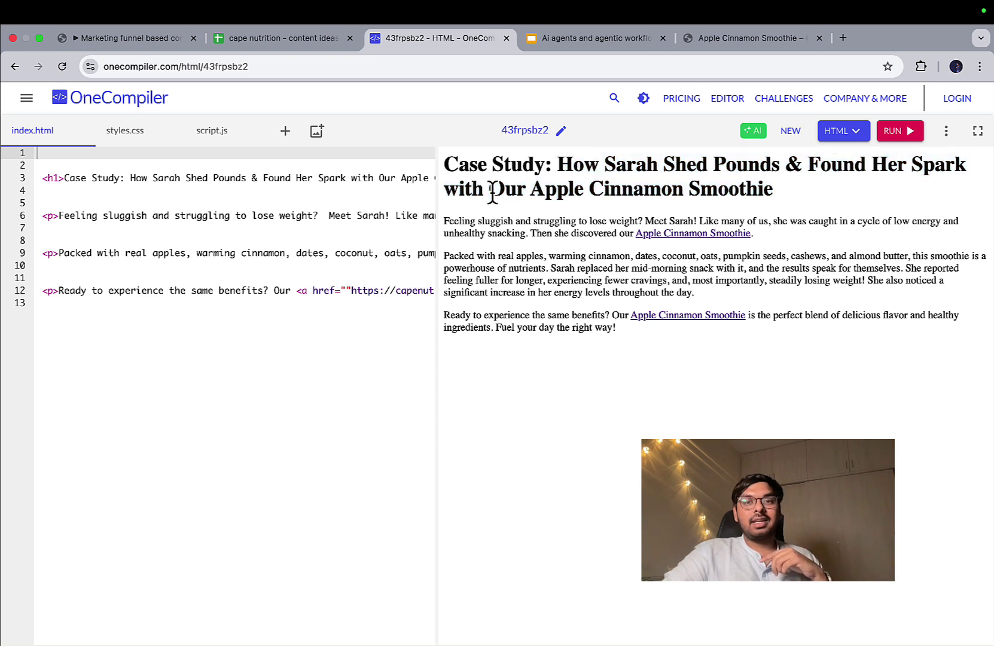
pyautogui.moveTo(491, 190); pyautogui.dragTo(775, 184)
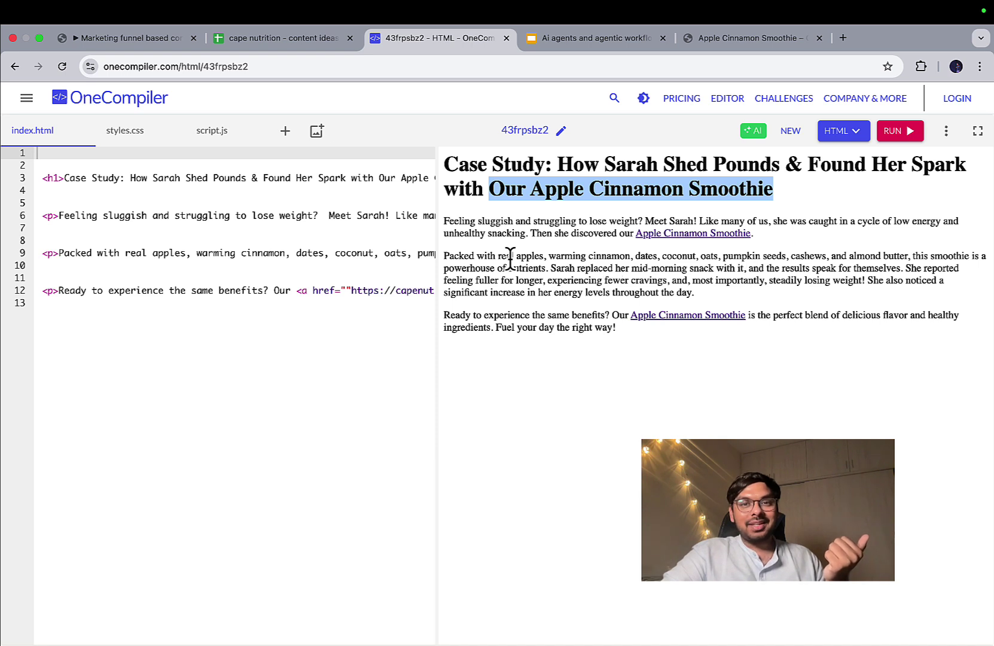
pyautogui.moveTo(498, 256); pyautogui.dragTo(908, 251)
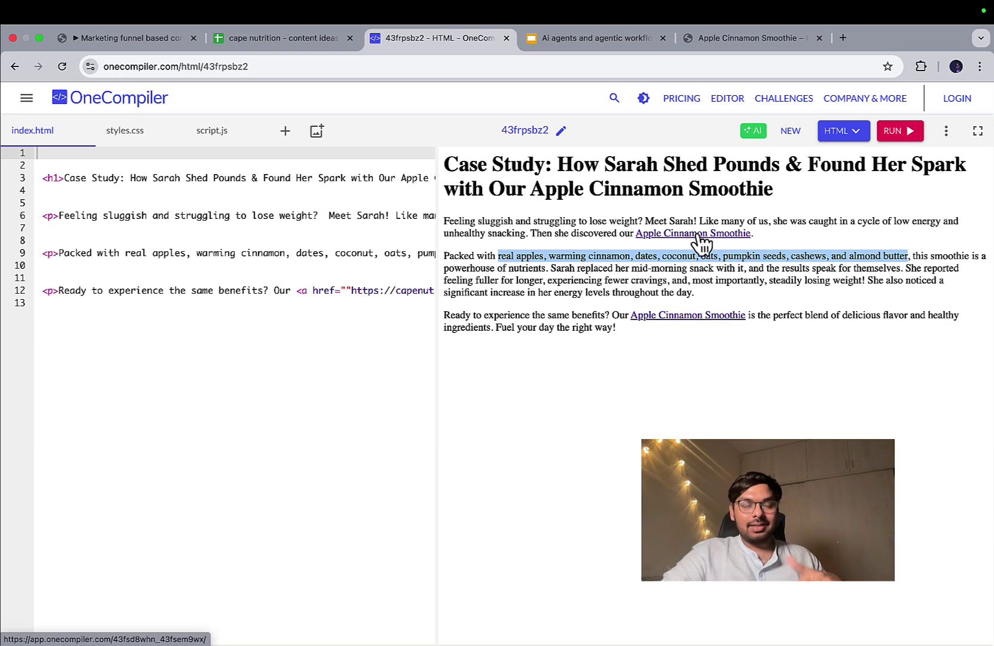
pyautogui.click(732, 39)
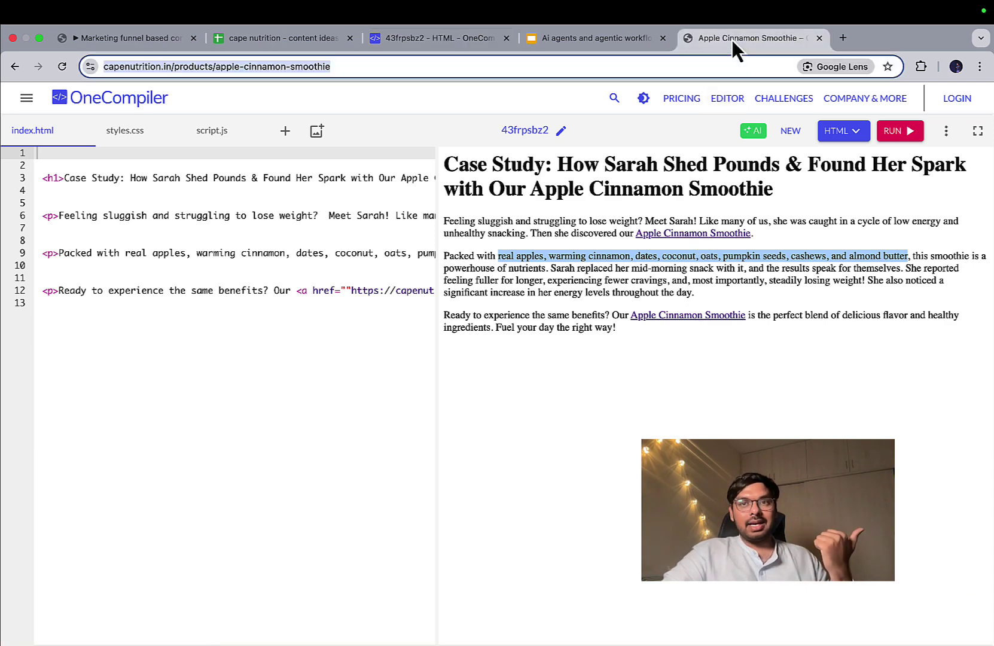
pyautogui.press('Return')
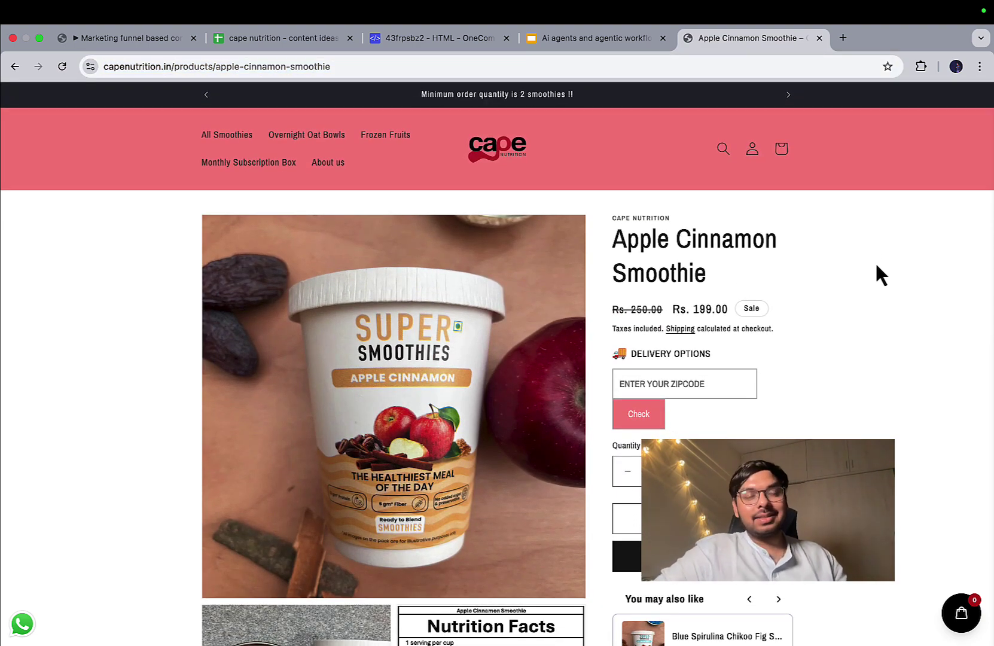
# - Copy the "Fuel Your Body Right" image idea from cell B3 of the spreadsheet's ToF blogs sheet
pyautogui.click(272, 40)
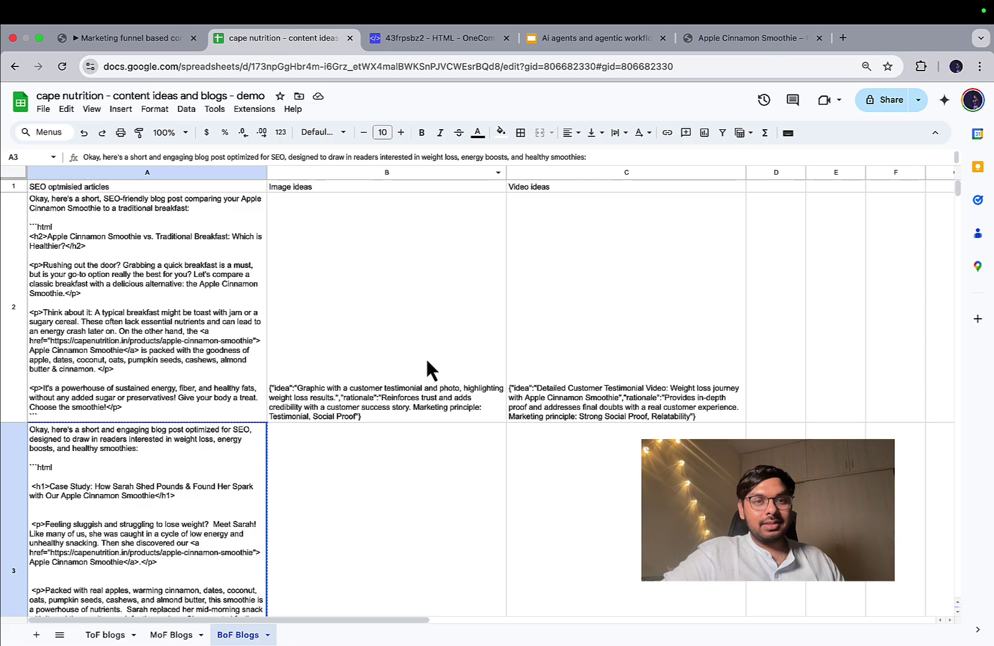
pyautogui.scroll(-5, 425, 356)
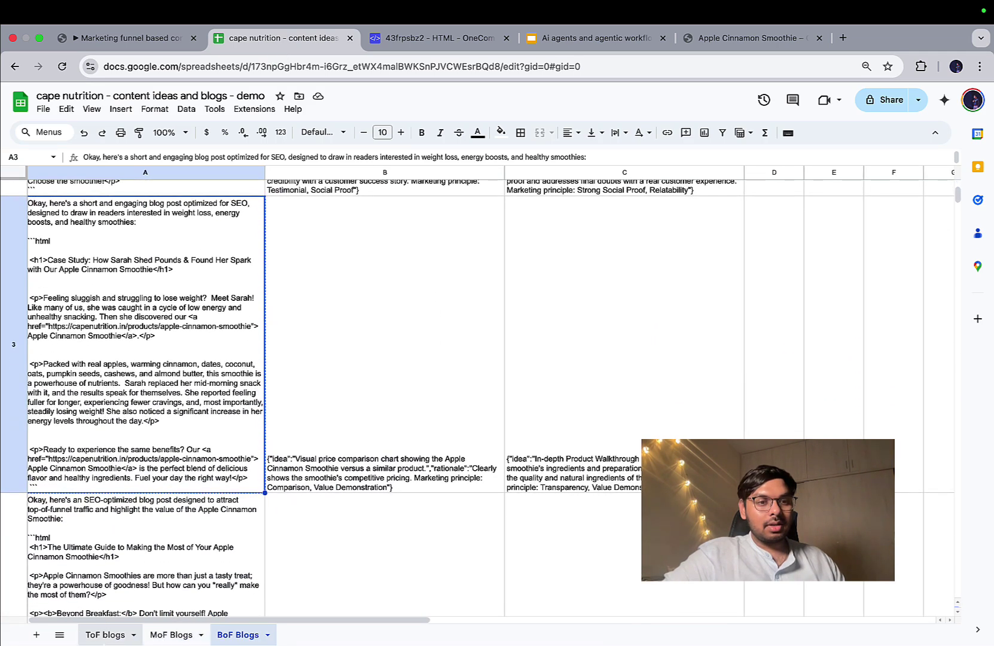
pyautogui.click(105, 634)
pyautogui.scroll(-6, 434, 380)
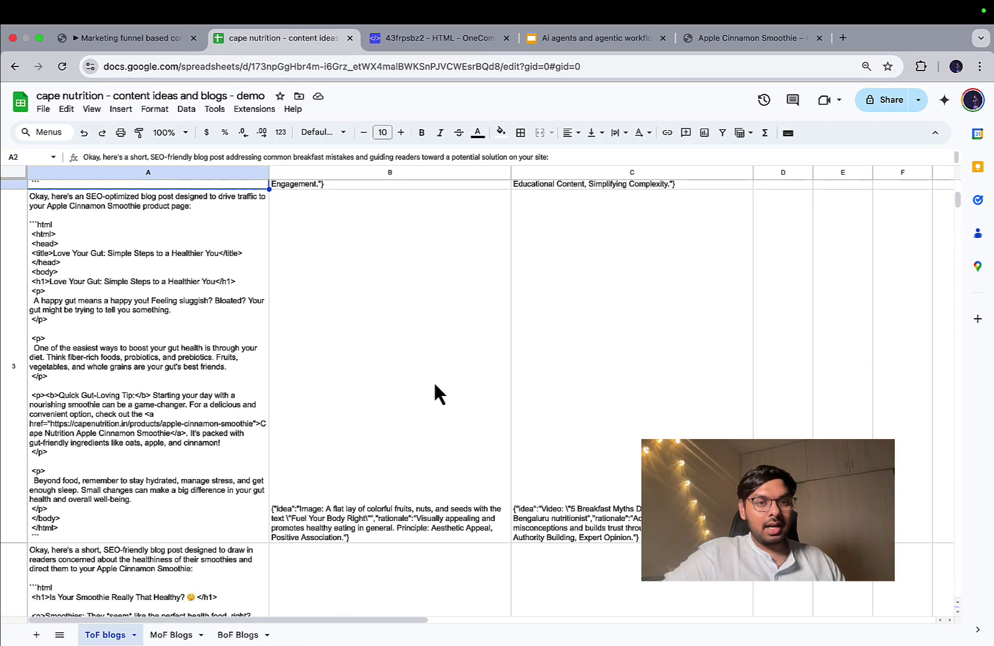
pyautogui.click(427, 460)
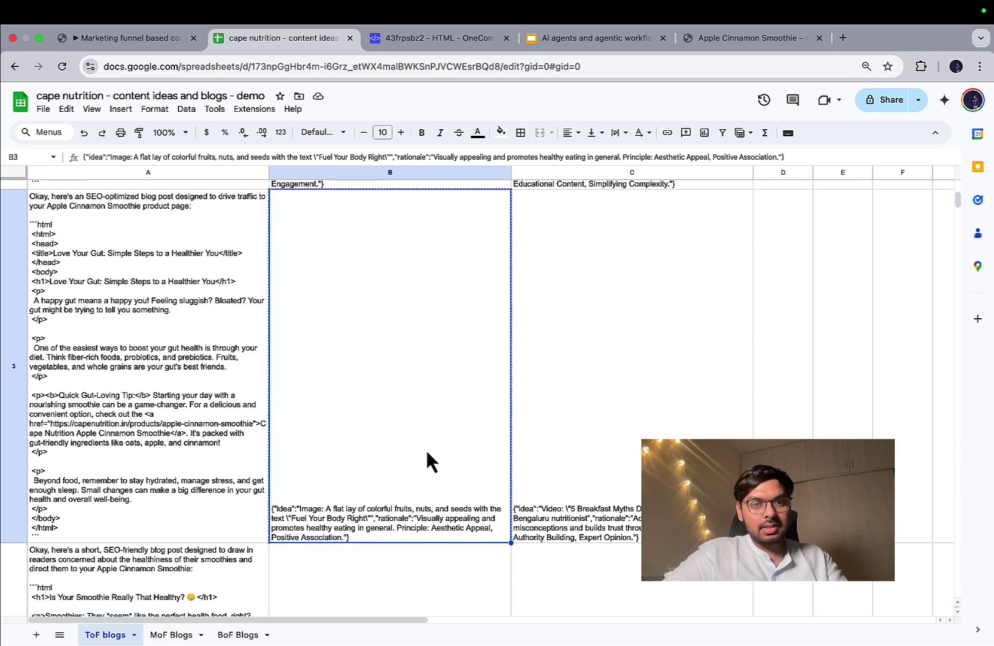
# - Generate an image from the copied idea in Google AI Studio with Gemini 2.0 Flash (Image Generation) Experimental, and return to the spreadsheet
pyautogui.click(843, 42)
pyautogui.write('ais')
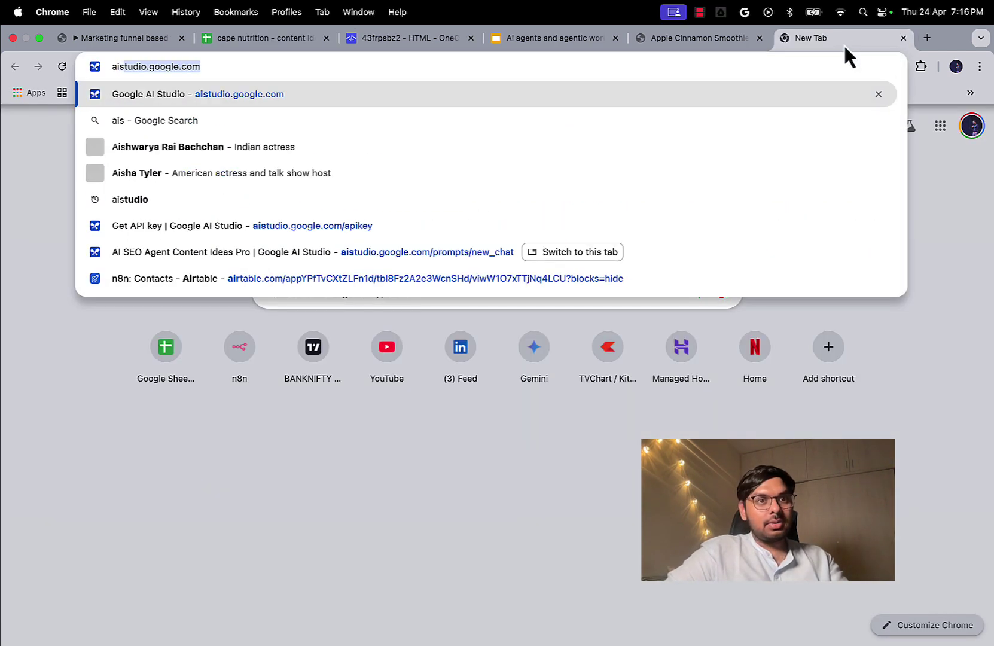
pyautogui.press('Return')
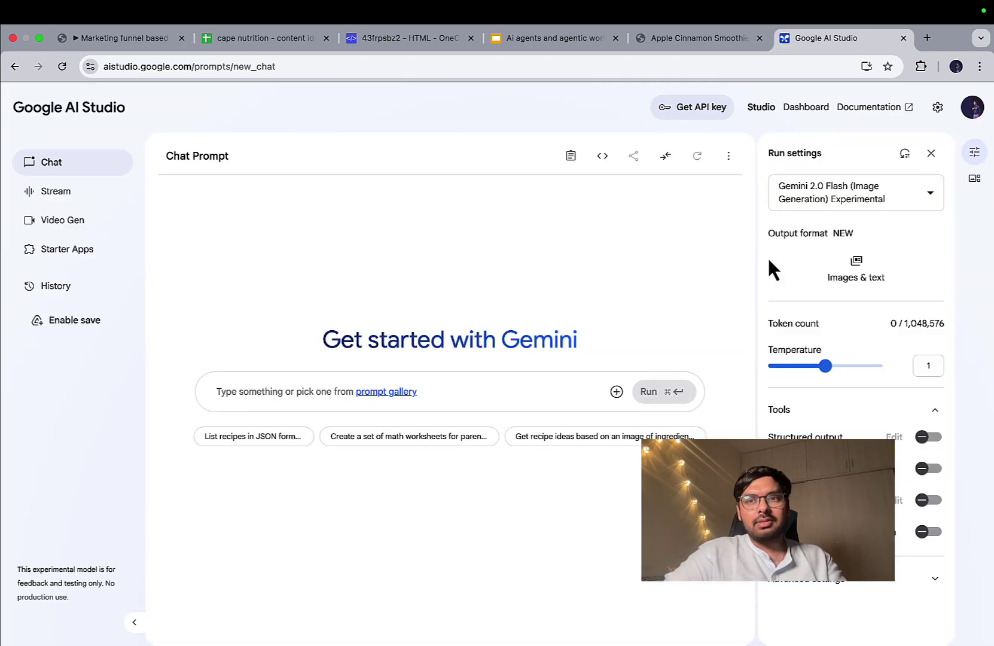
pyautogui.moveTo(882, 197)
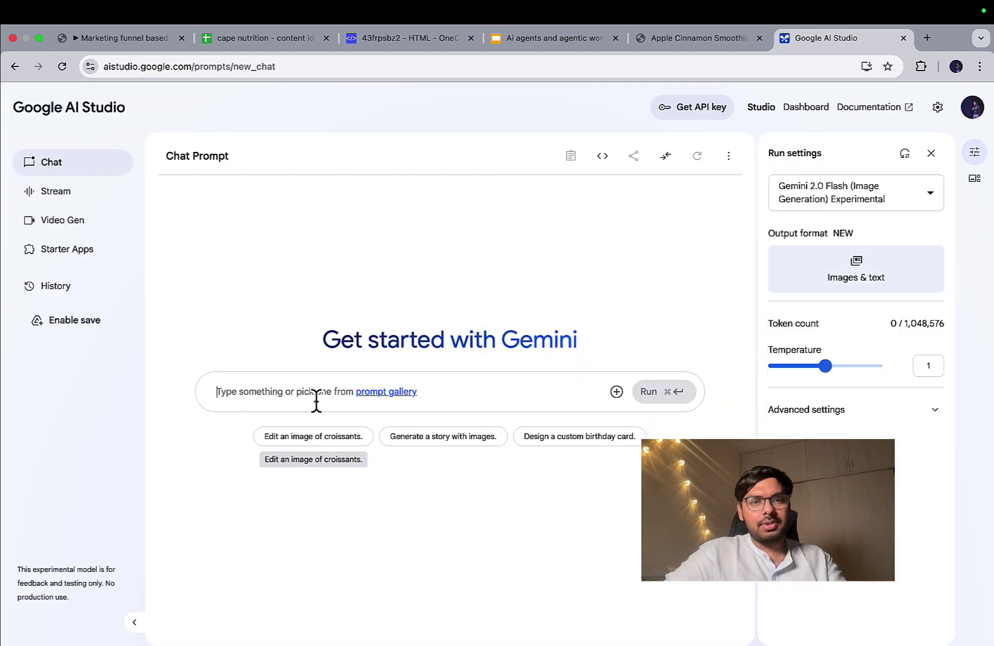
pyautogui.write('{"idea":"Image: A flat lay of colorful fruits, nuts, and seeds with the text \\"Fuel Your Body Right\\"","rationale":"Visually appealing and promotes healthy eating in general. Principle: Aesthetic Appeal, Positive Association."}')
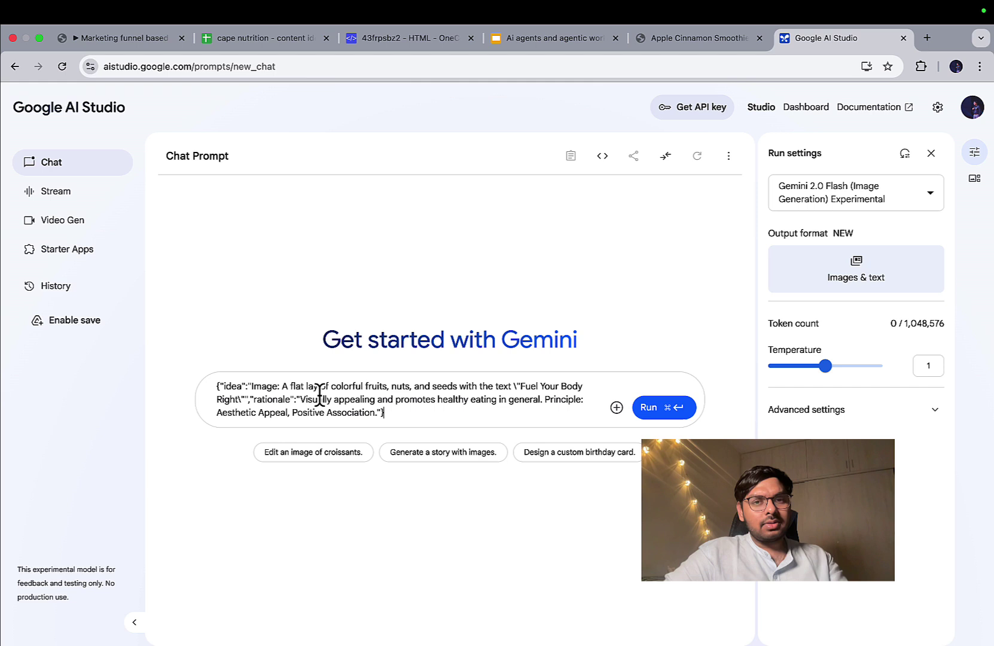
pyautogui.click(664, 402)
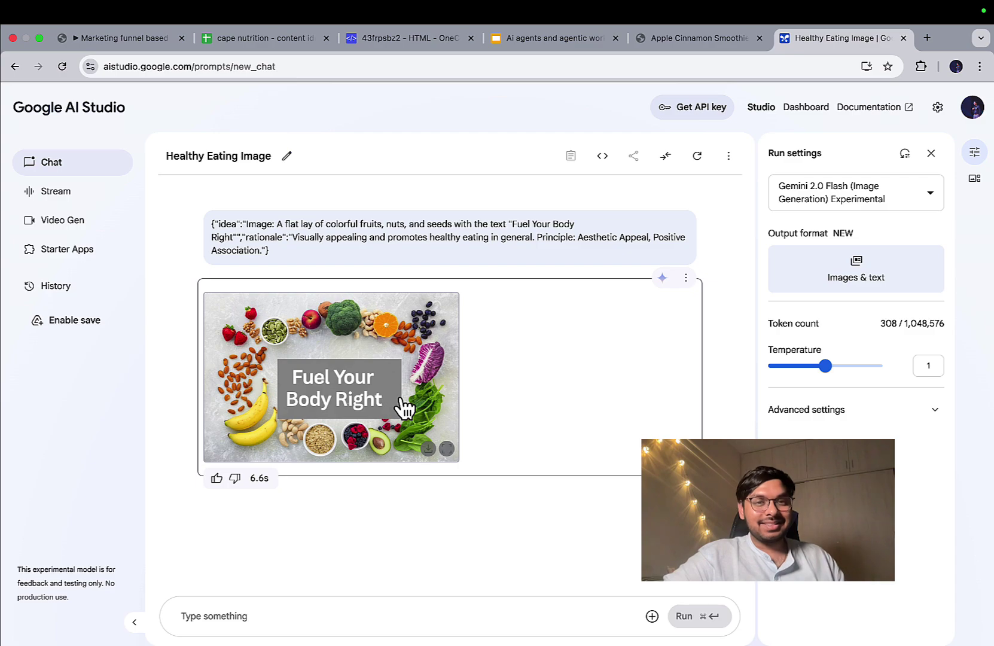
pyautogui.click(270, 38)
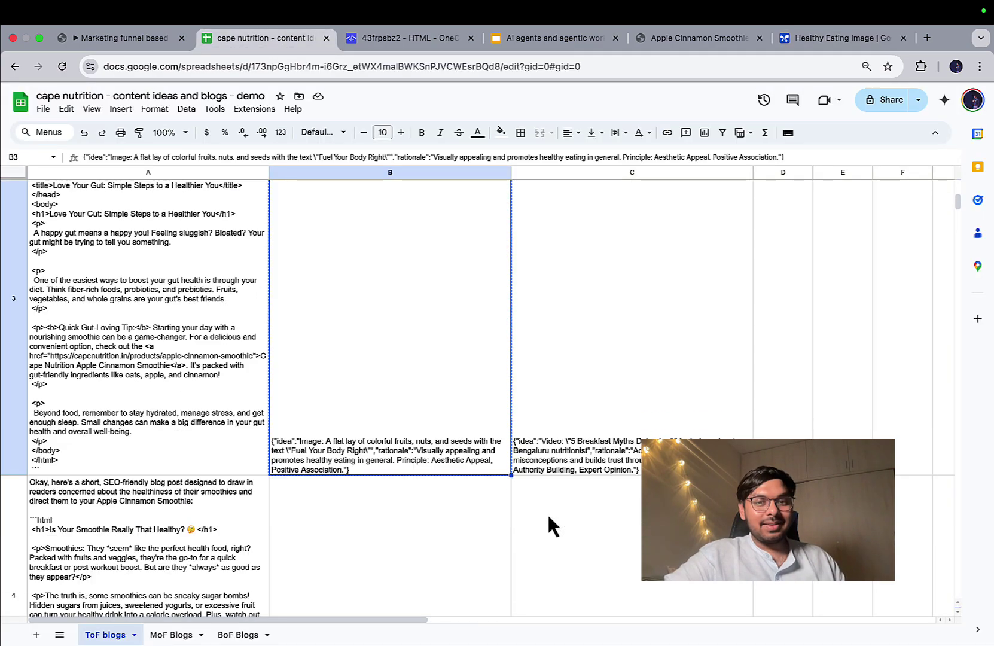
# - Review the image and video ideas in columns B and C of the ToF blogs sheet, down to row 6
pyautogui.scroll(-5, 548, 525)
pyautogui.scroll(4, 548, 525)
pyautogui.scroll(-2, 548, 525)
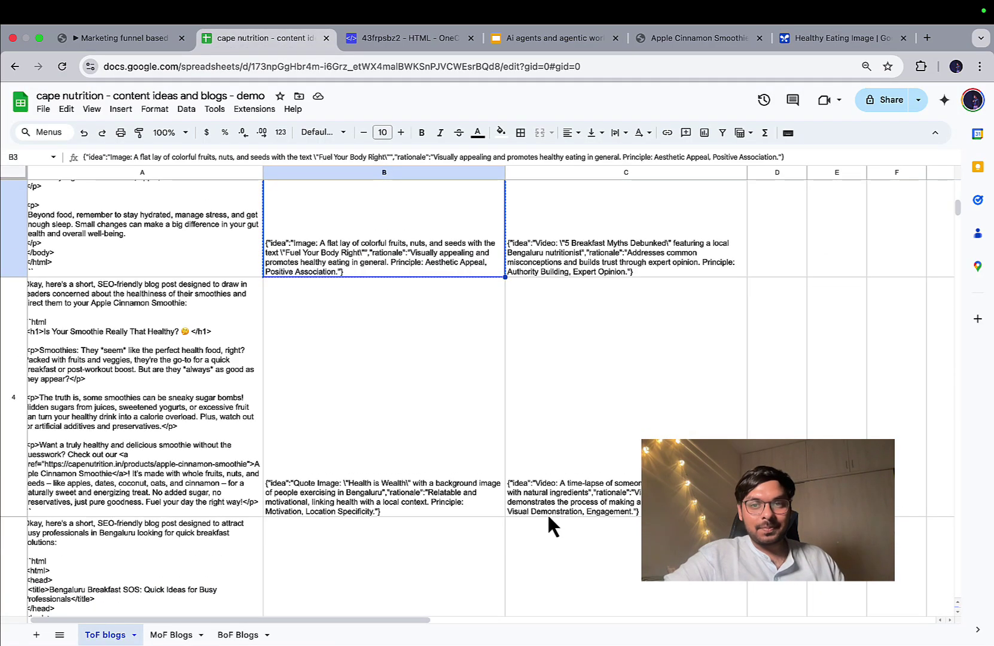
pyautogui.scroll(-10, 547, 513)
pyautogui.hscroll(2, 547, 513)
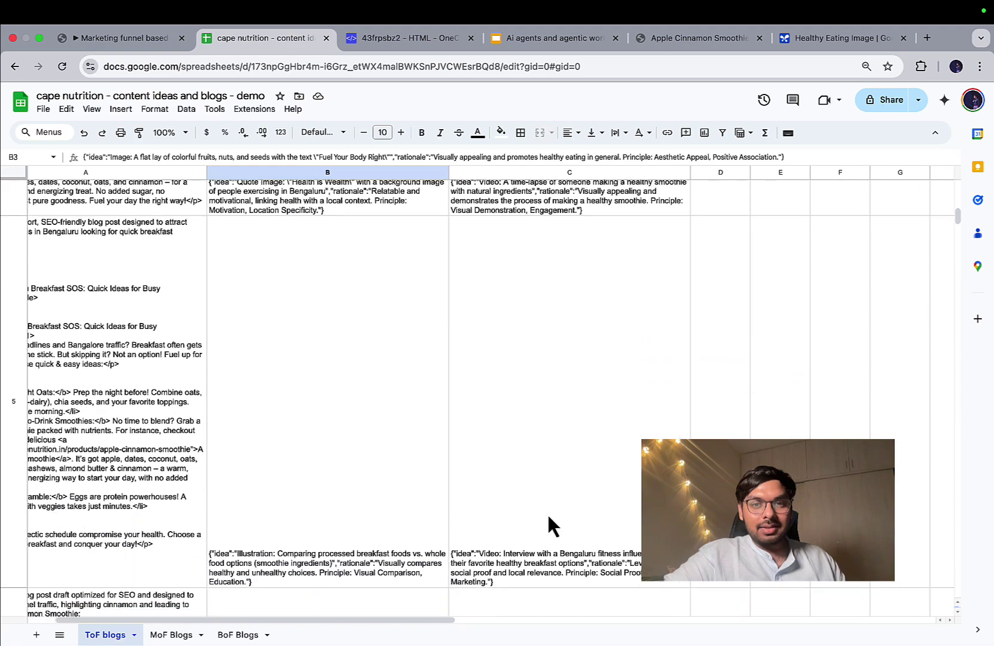
pyautogui.scroll(-5, 546, 523)
pyautogui.click(571, 458)
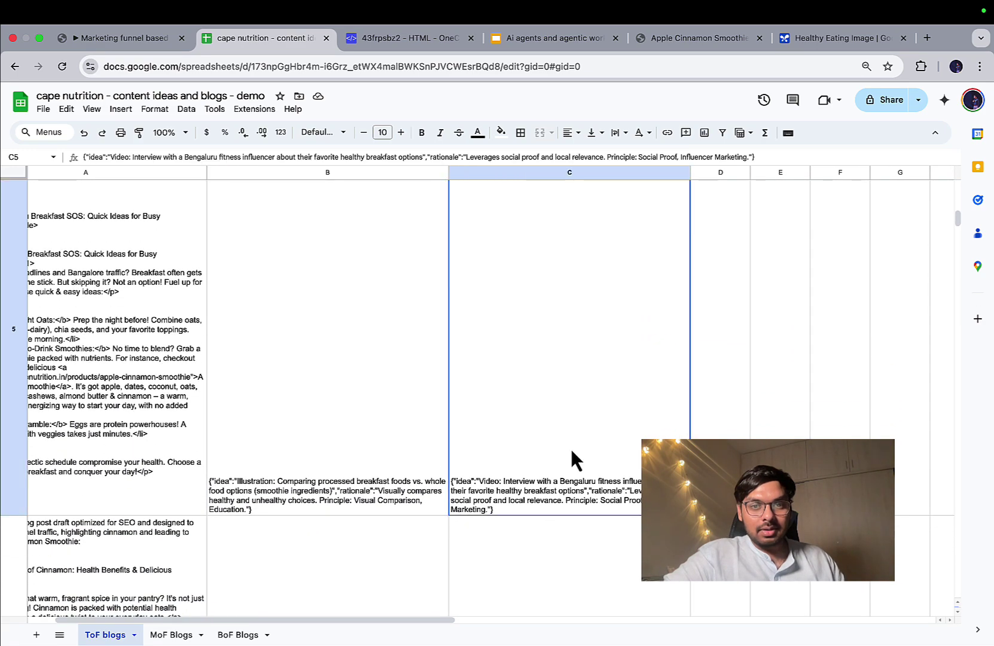
pyautogui.scroll(-10, 572, 460)
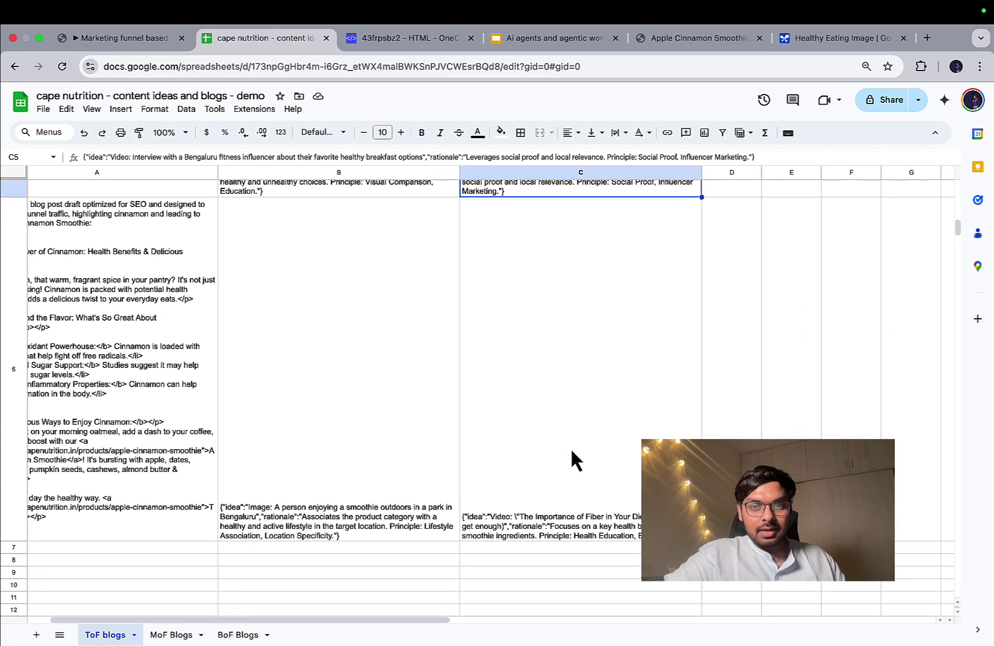
pyautogui.scroll(15, 569, 446)
pyautogui.hscroll(-1, 569, 446)
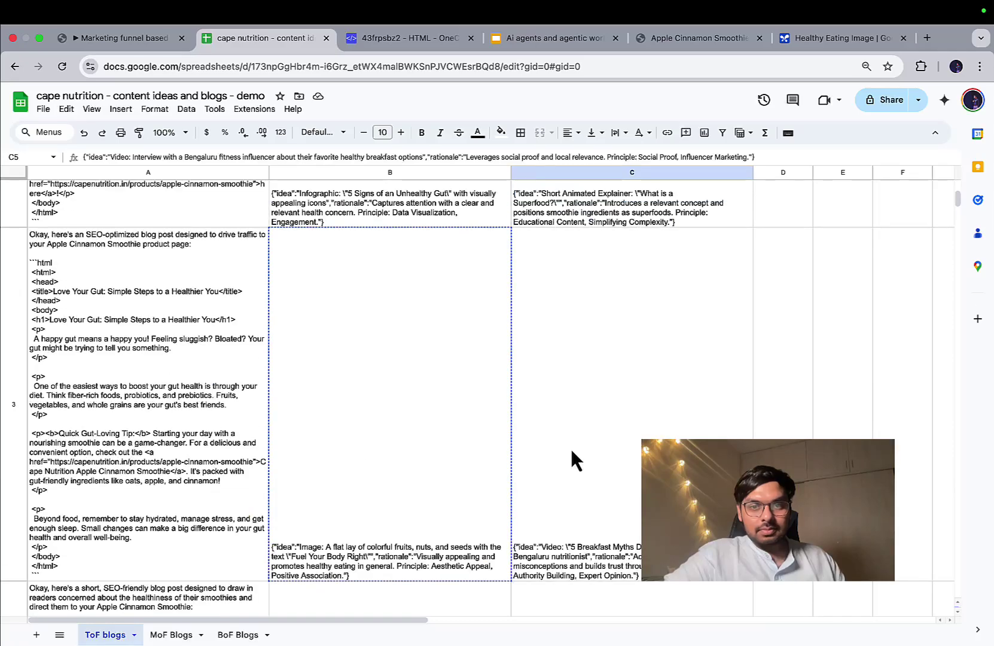
pyautogui.scroll(-15, 570, 447)
pyautogui.hscroll(1, 570, 447)
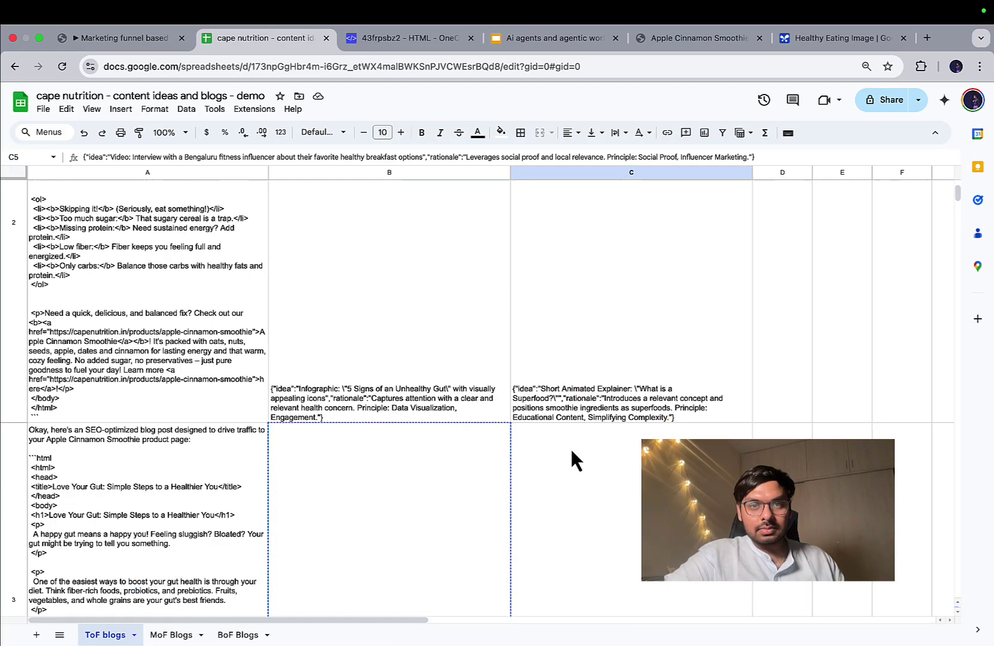
pyautogui.scroll(-3, 569, 447)
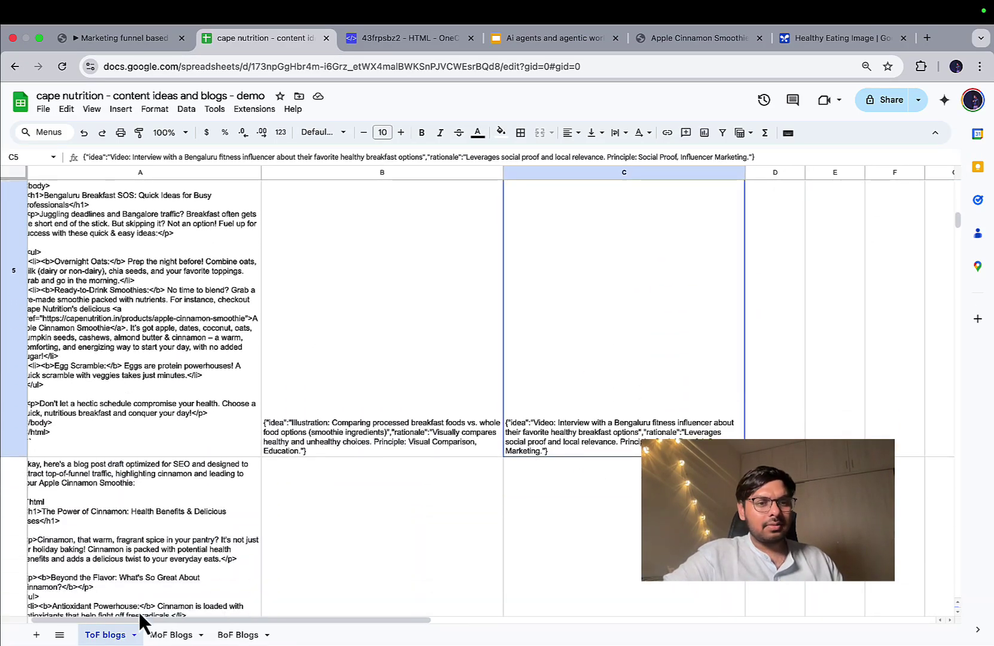
# - Copy the close-up smoothie ingredients image idea from cell B6 of the MoF Blogs sheet
pyautogui.click(171, 634)
pyautogui.scroll(-5, 428, 401)
pyautogui.click(439, 362)
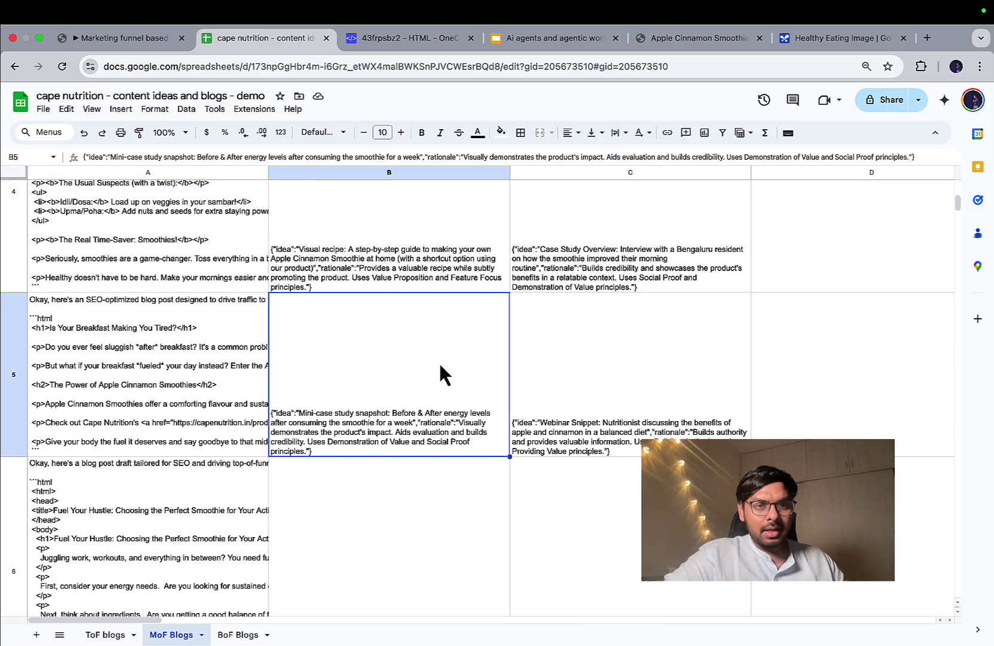
pyautogui.scroll(-2, 439, 362)
pyautogui.scroll(-3, 442, 359)
pyautogui.scroll(10, 451, 339)
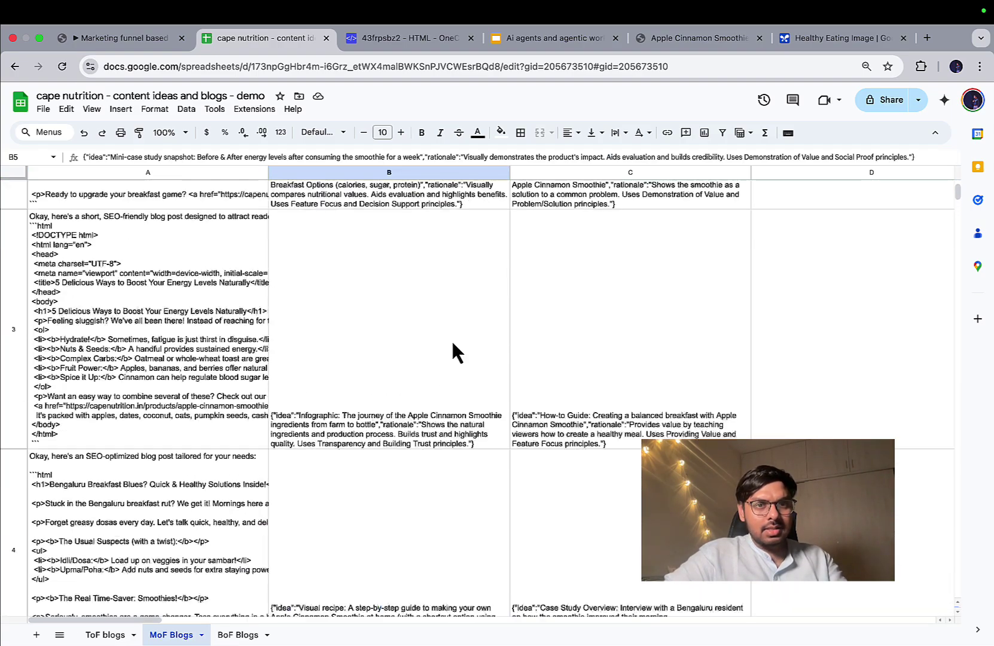
pyautogui.scroll(-5, 451, 339)
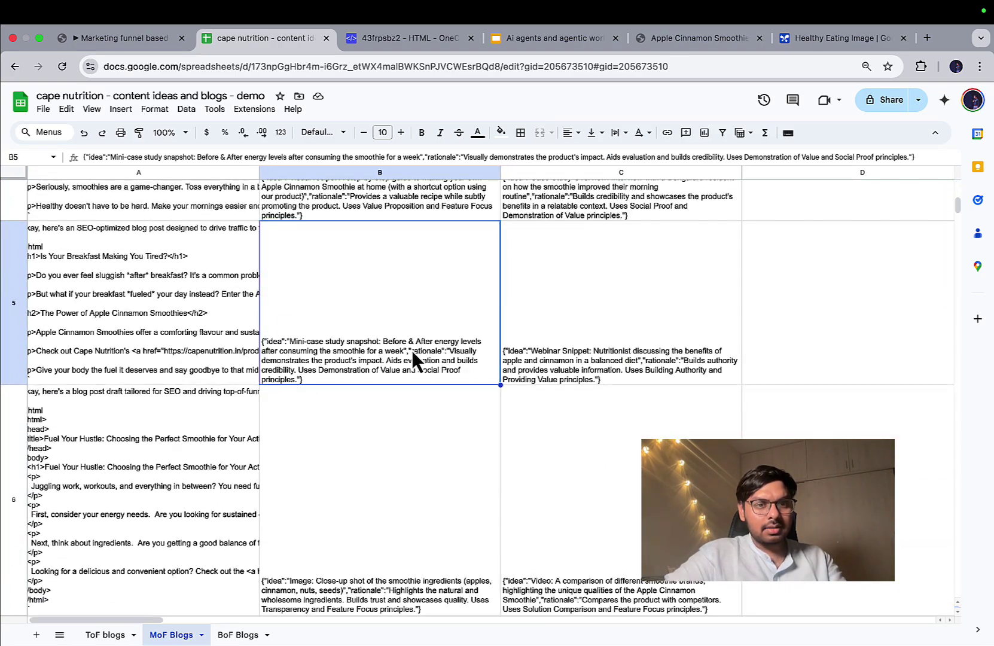
pyautogui.click(423, 518)
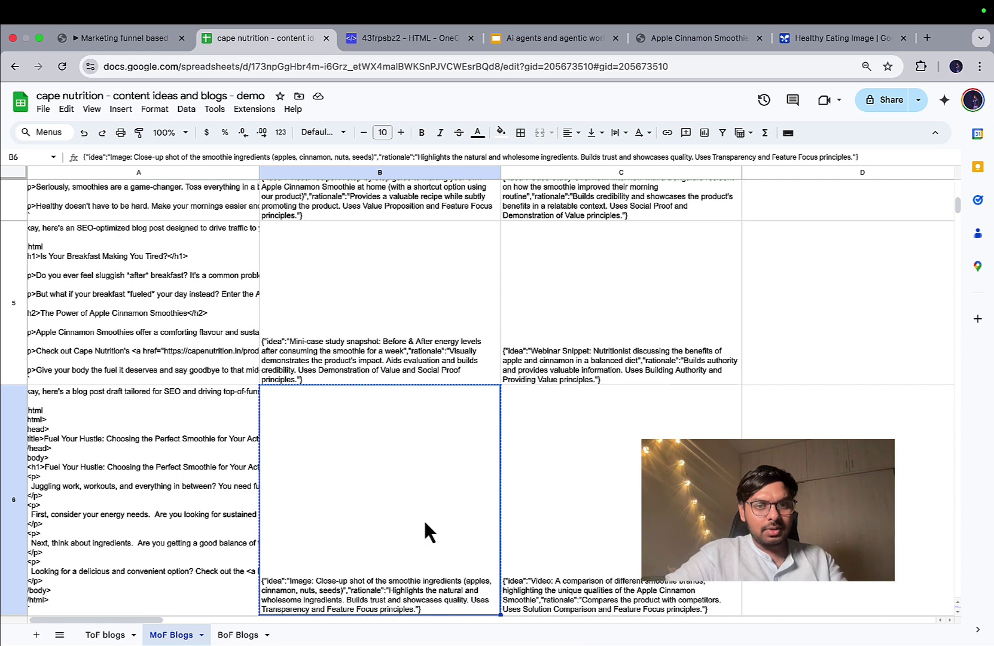
# - Switch to Google AI Studio and generate an image from the copied smoothie ingredients idea
pyautogui.click(833, 41)
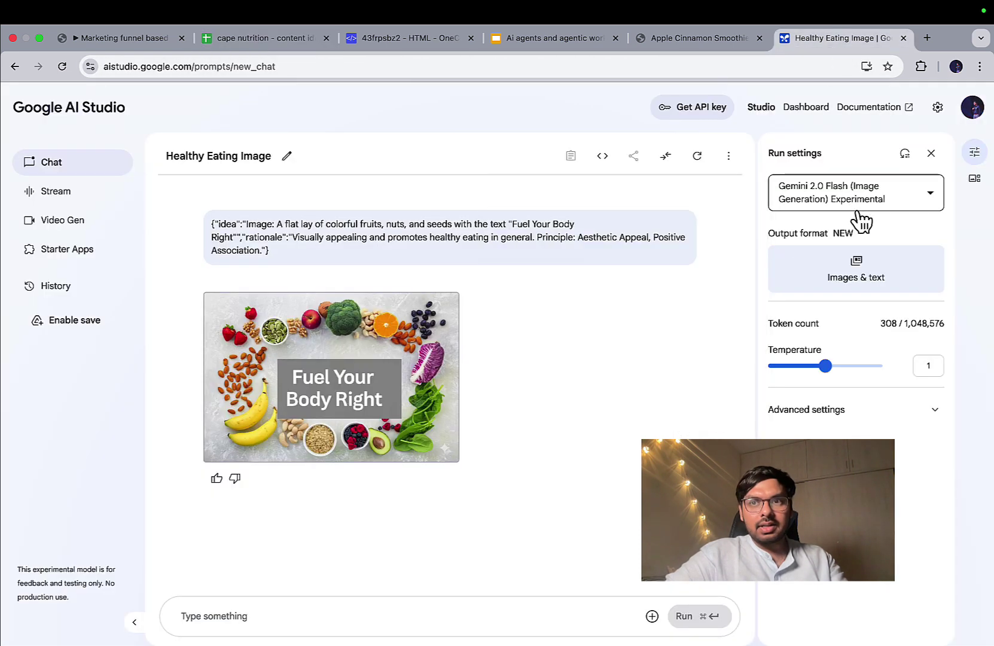
pyautogui.click(263, 632)
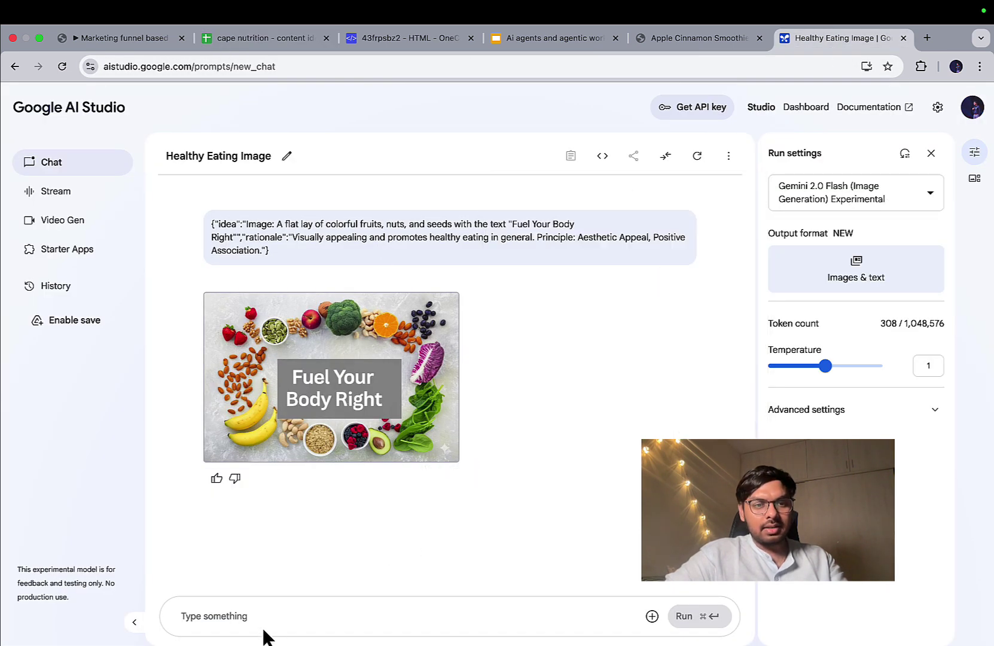
pyautogui.write('{"idea":"Image: Close-up shot of the smoothie ingredients (apples, cinnamon, nuts, seeds)","rationale":"Highlights the natural and wholesome ingredients. Builds trust and showcases quality. Uses Transparency and Feature Focus principles."}')
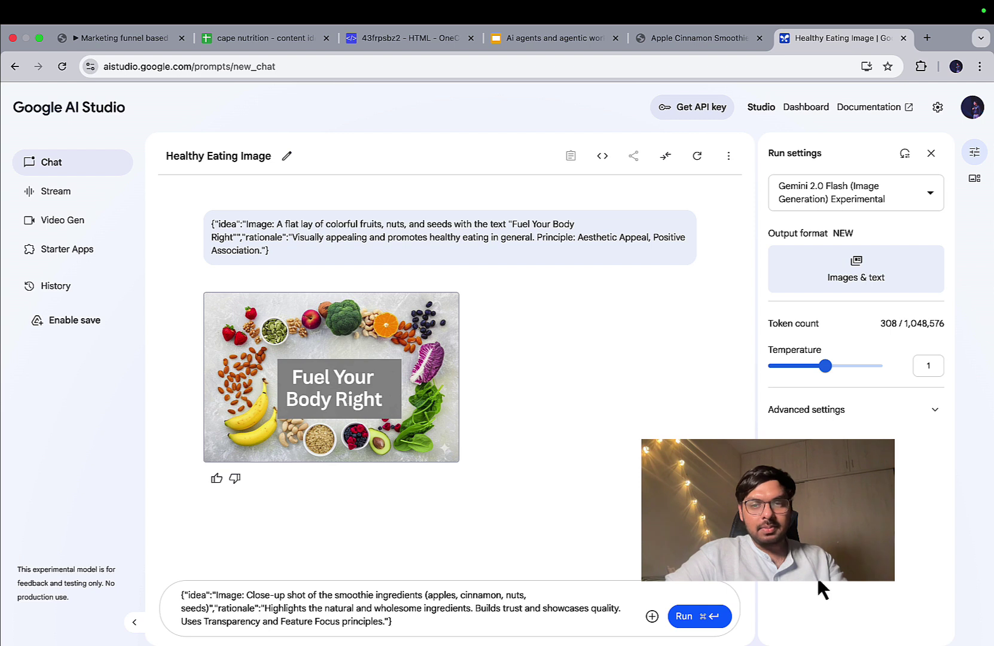
pyautogui.click(713, 616)
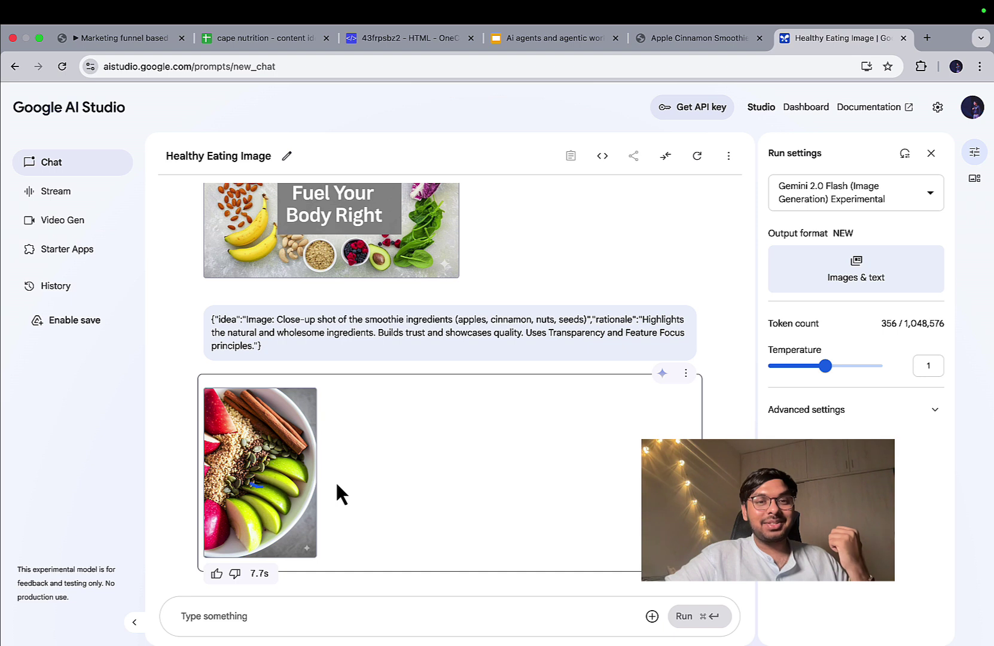
# - View the generated ingredients image at full size, close it, and view the Apple Cinnamon Smoothie product page
pyautogui.moveTo(309, 483)
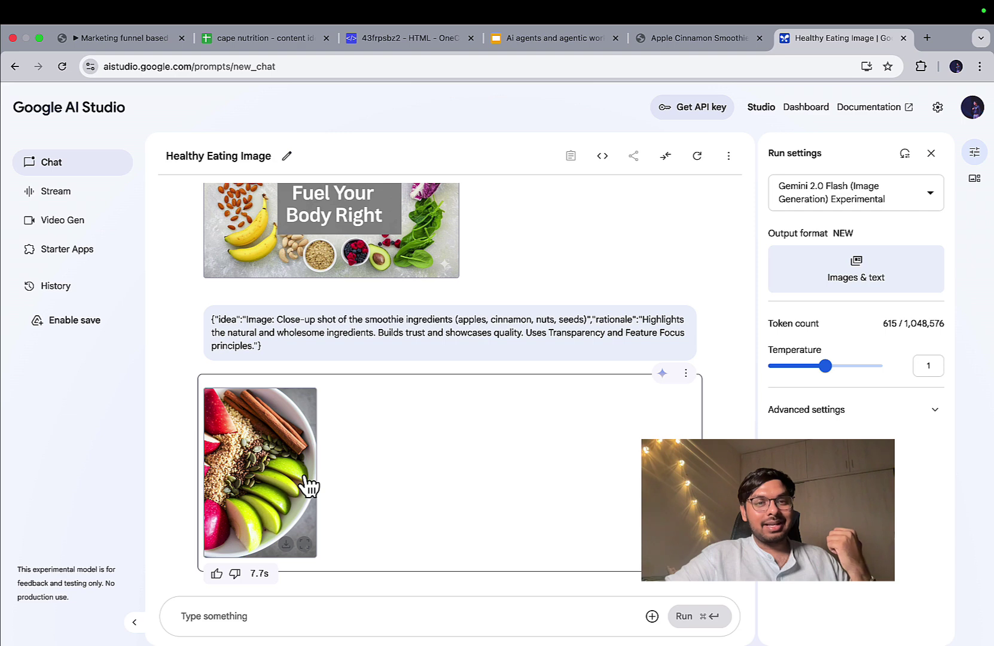
pyautogui.click(282, 474)
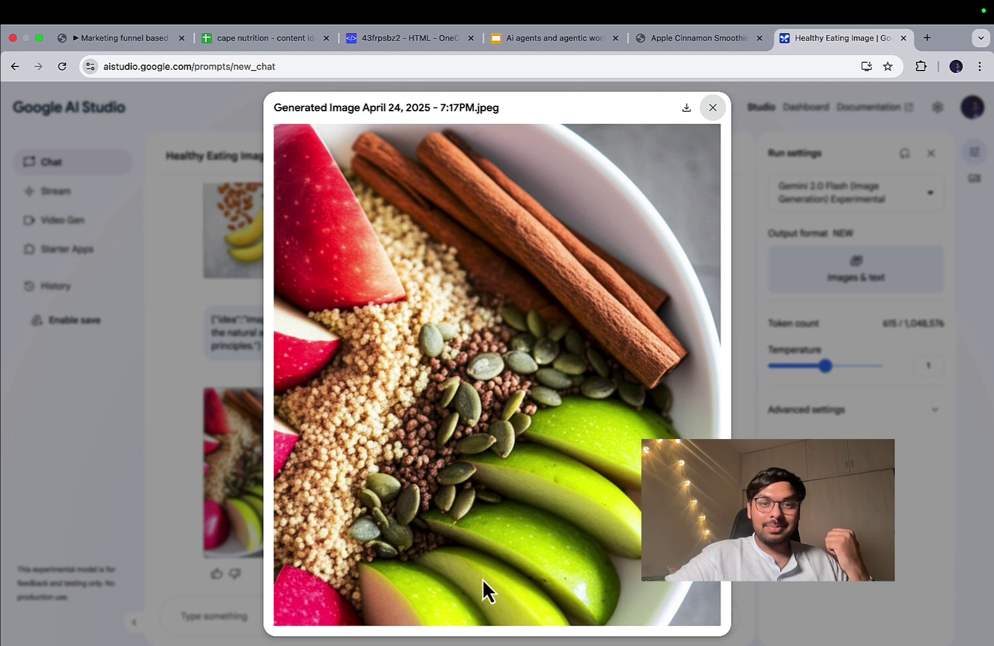
pyautogui.click(179, 513)
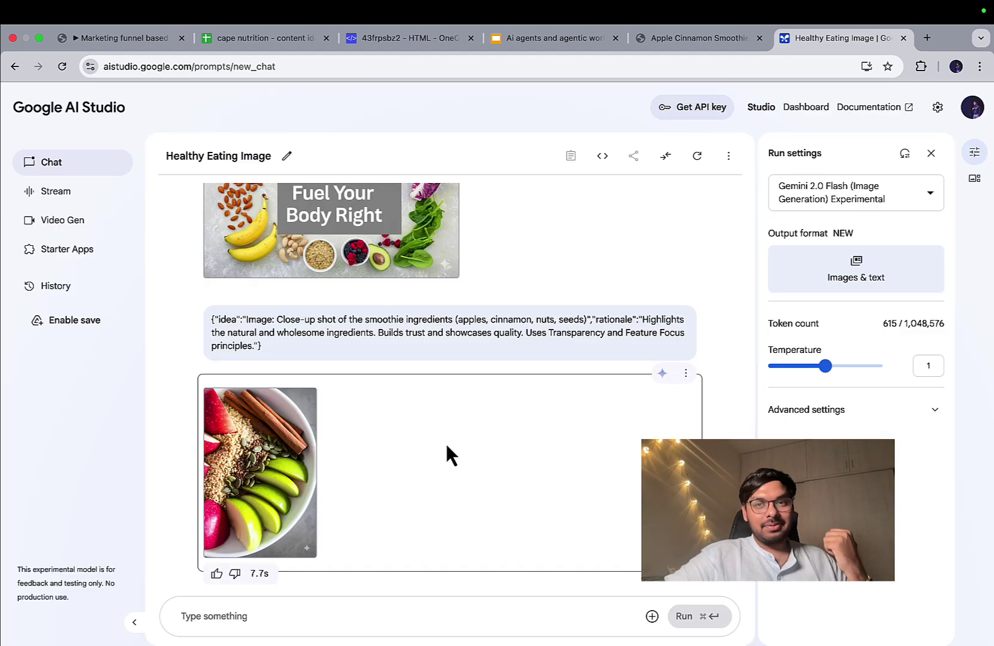
pyautogui.click(690, 37)
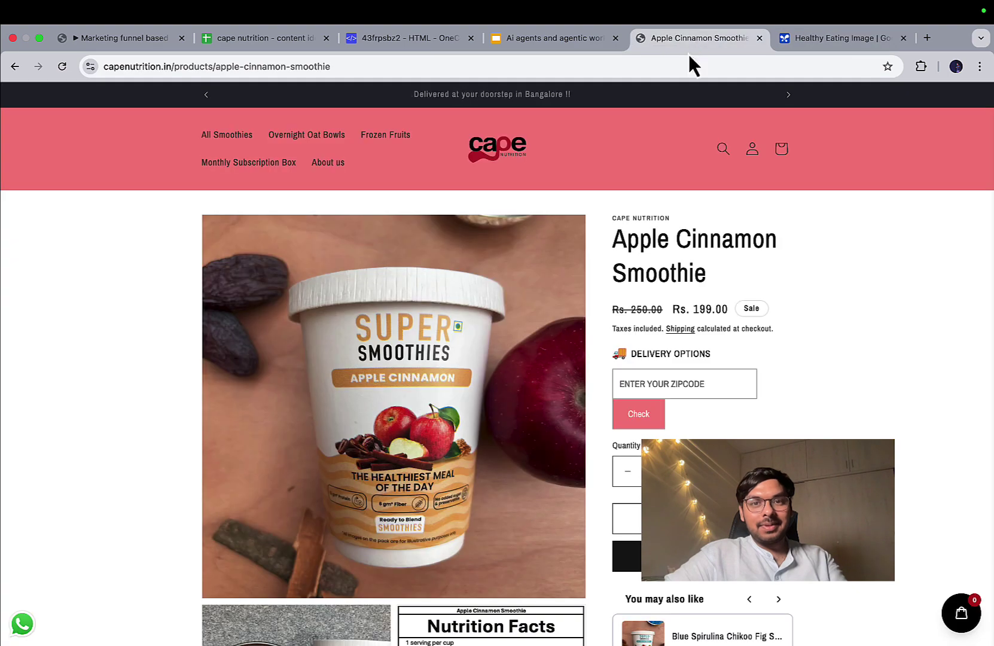
# - Return to the spreadsheet and copy the "Satisfaction Guaranteed" badge image idea from cell B4 of the BoF Blogs sheet
pyautogui.click(273, 43)
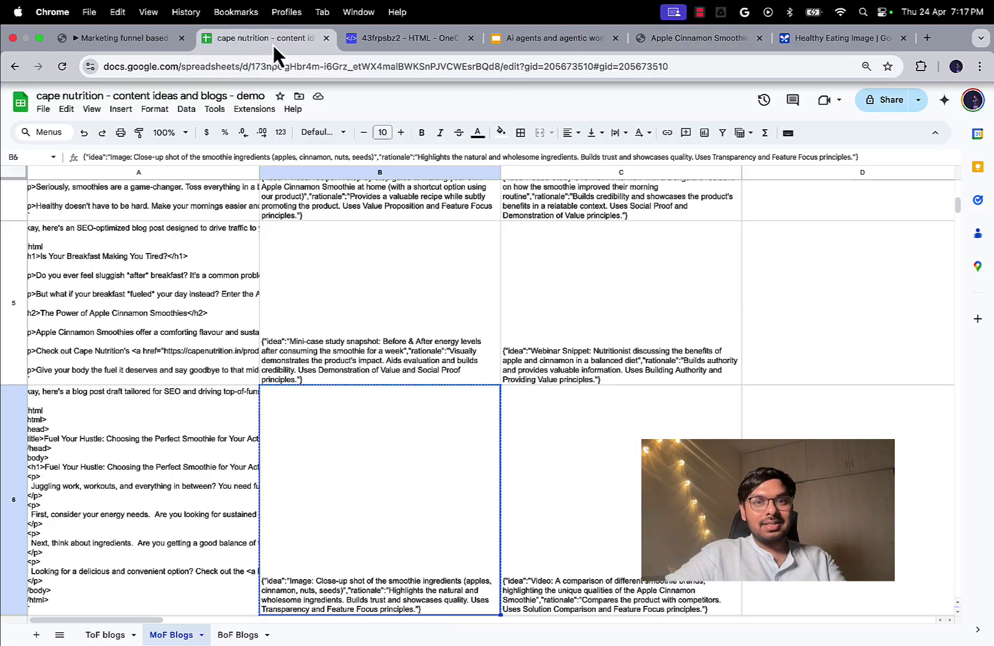
pyautogui.scroll(-1, 450, 466)
pyautogui.click(239, 635)
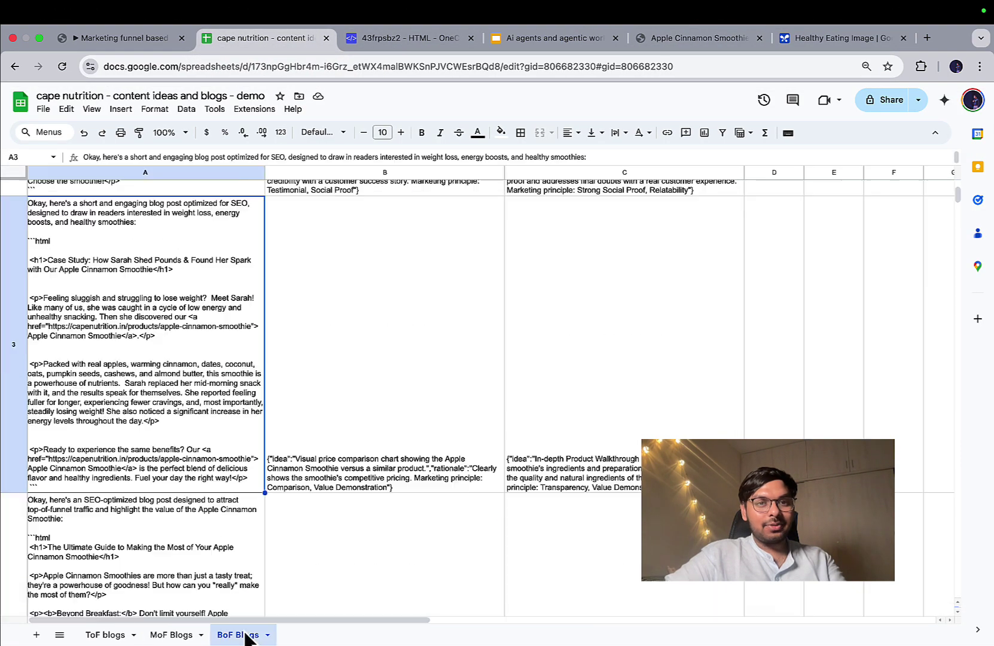
pyautogui.scroll(-5, 343, 405)
pyautogui.click(344, 409)
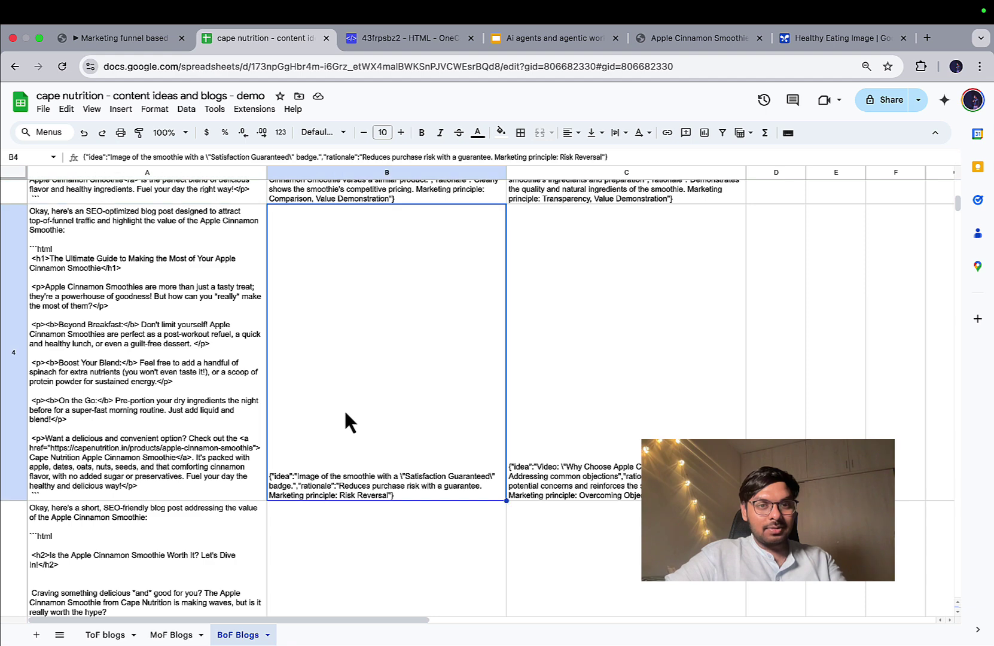
pyautogui.press('super+c')
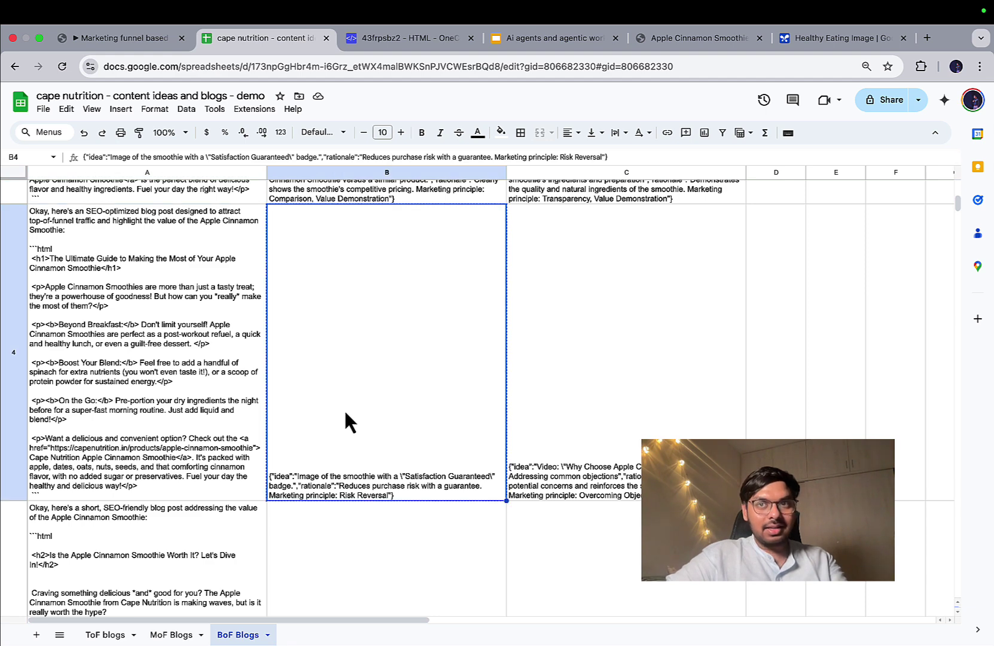
# - Generate an image from the copied "Satisfaction Guaranteed" badge idea in Google AI Studio
pyautogui.click(851, 38)
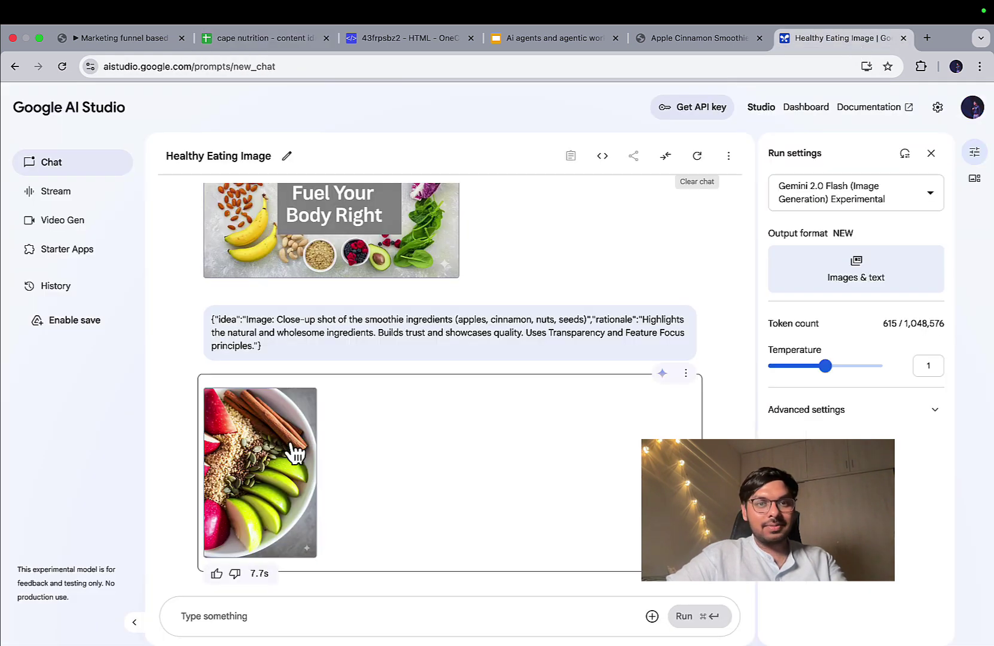
pyautogui.click(260, 614)
pyautogui.press('super+v')
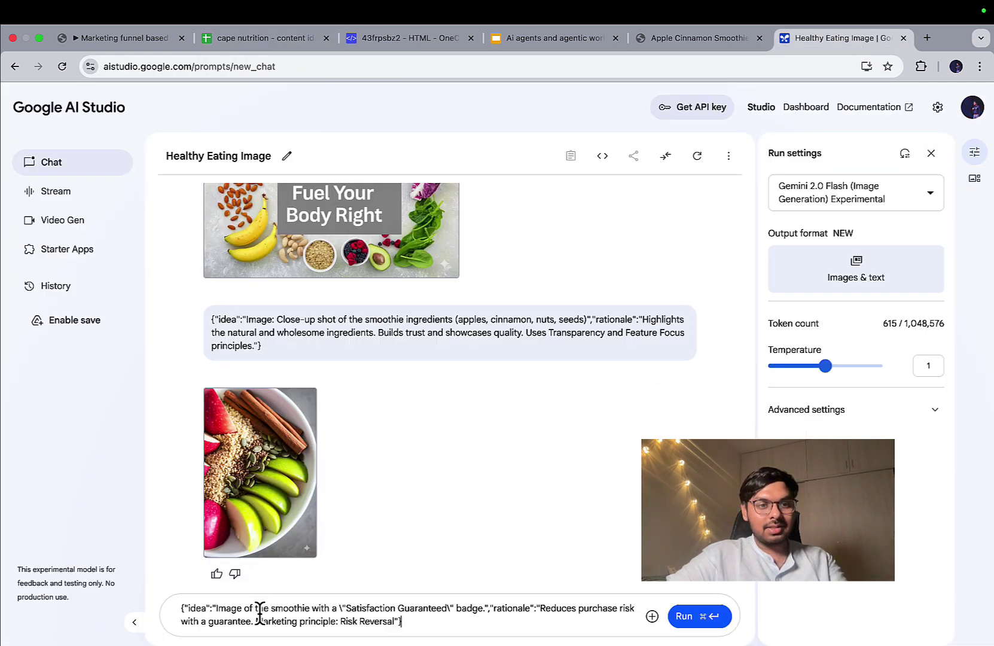
pyautogui.click(700, 619)
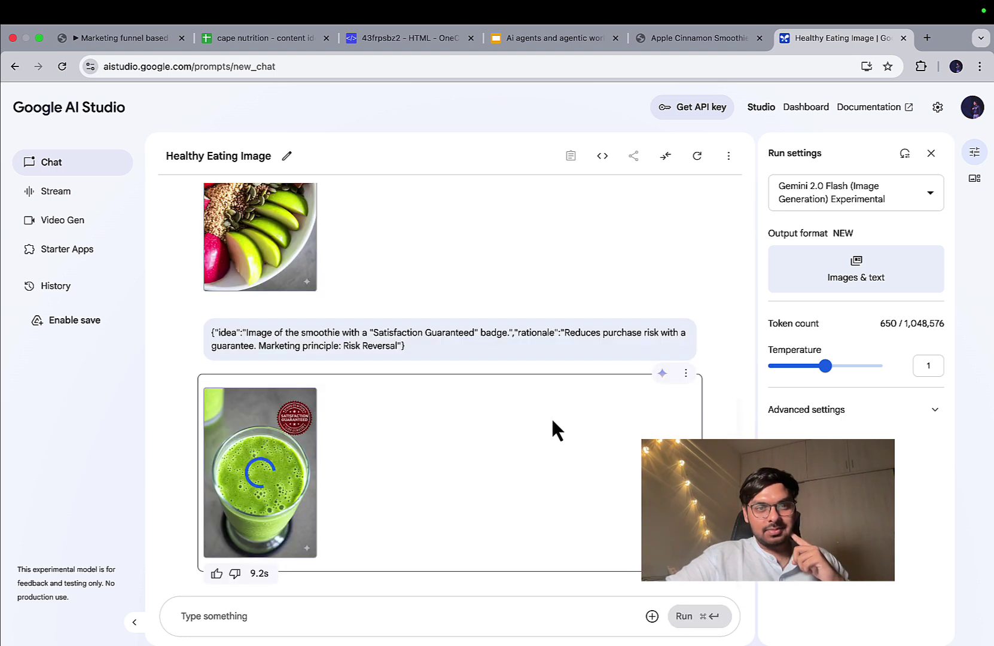
# - Inspect the generated badge image at full size, close it, and look back over the earlier images in the chat
pyautogui.moveTo(273, 447)
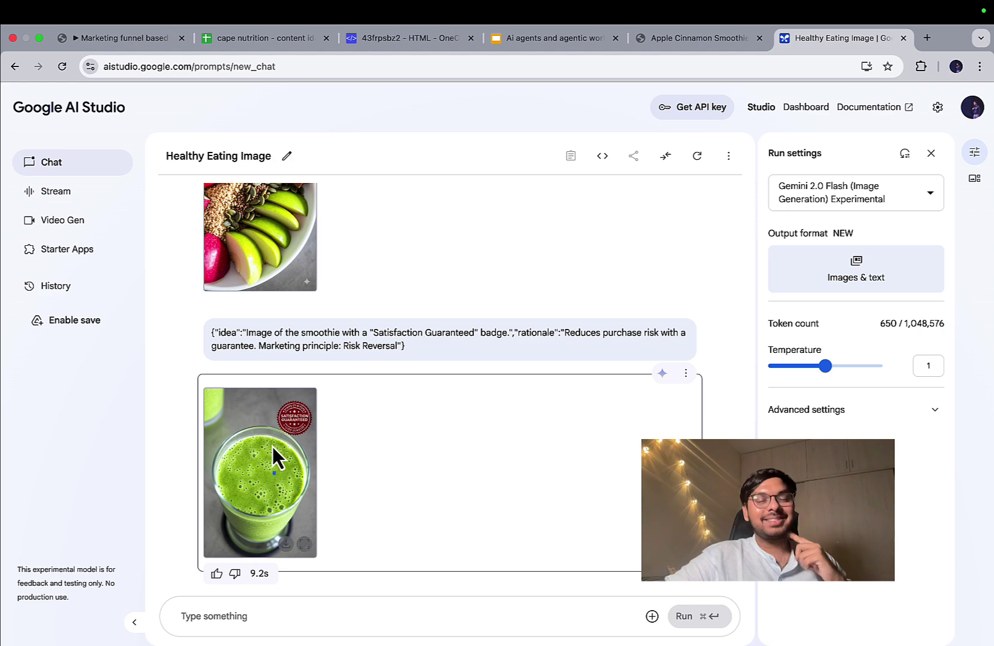
pyautogui.click(274, 453)
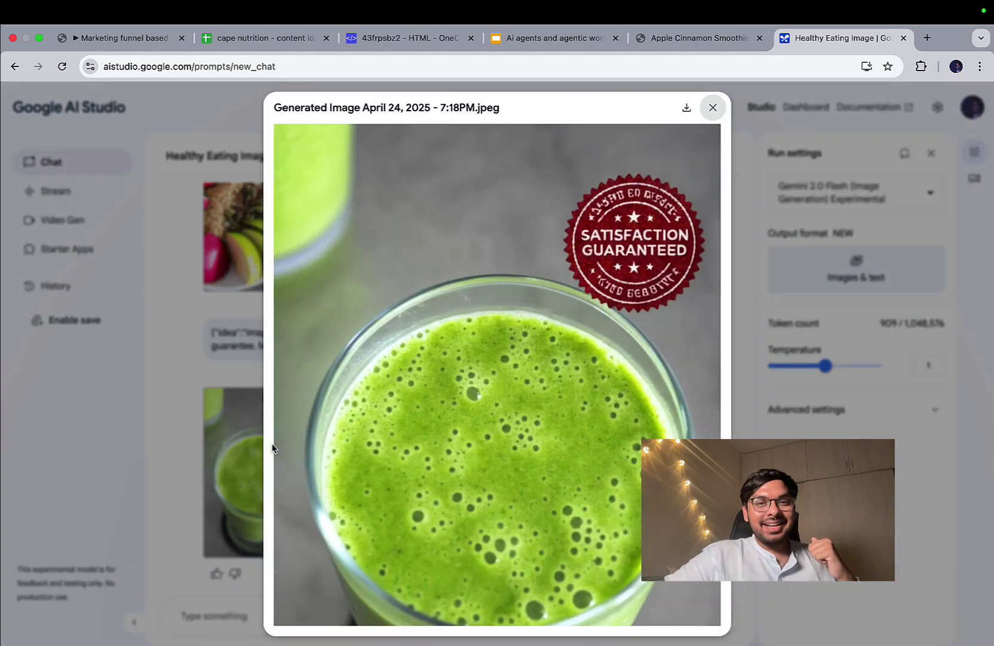
pyautogui.scroll(-5, 273, 447)
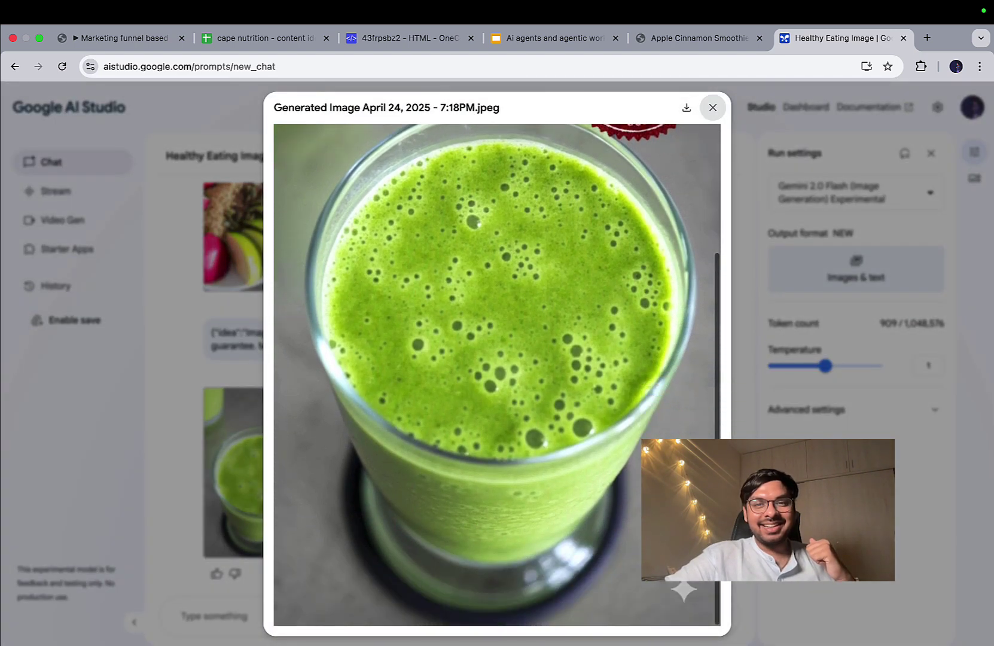
pyautogui.scroll(5, 695, 366)
pyautogui.click(713, 109)
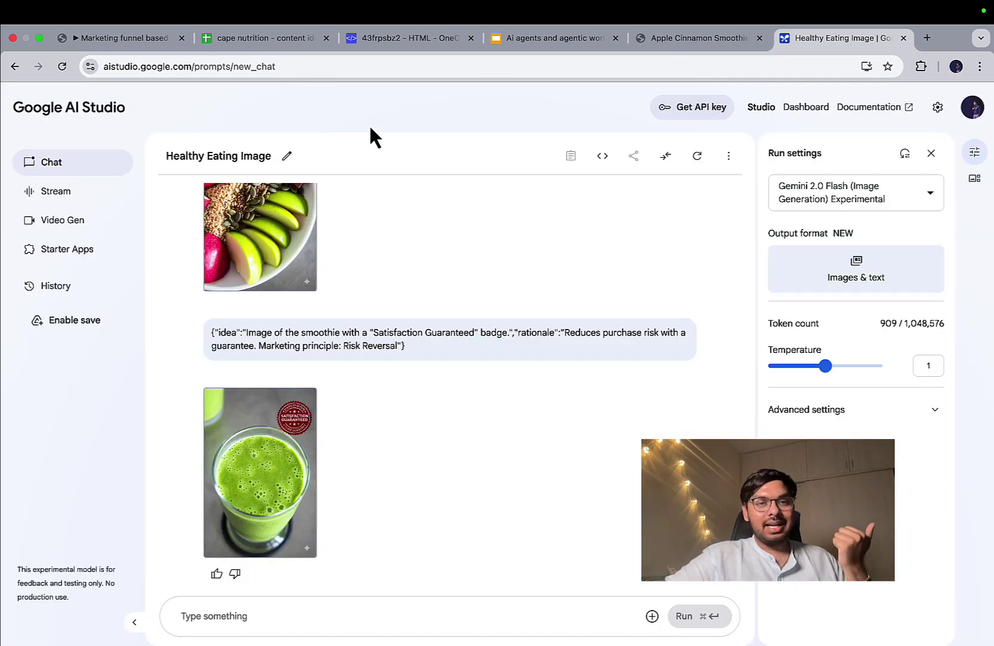
pyautogui.scroll(6, 439, 281)
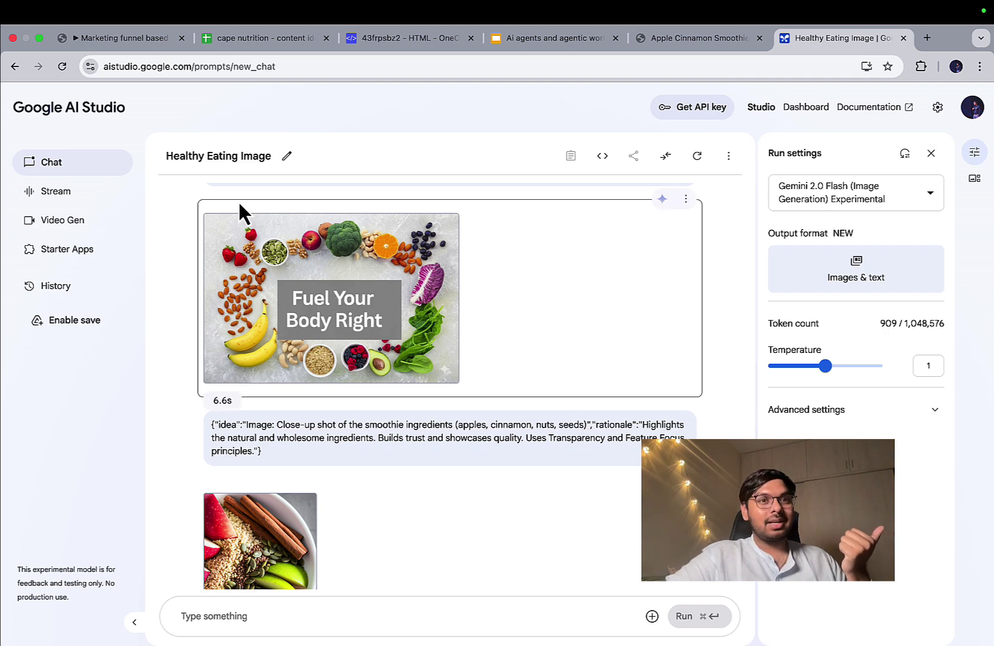
# - Switch to the n8n marketing funnel workflow and review the product fields set in the Edit Fields node
pyautogui.click(120, 39)
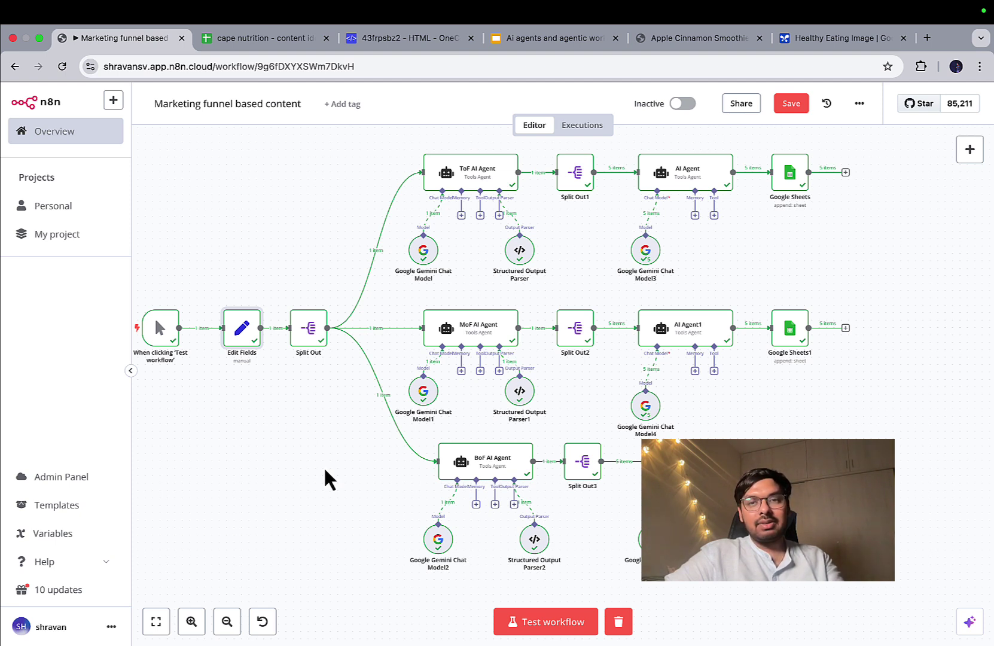
pyautogui.moveTo(420, 311)
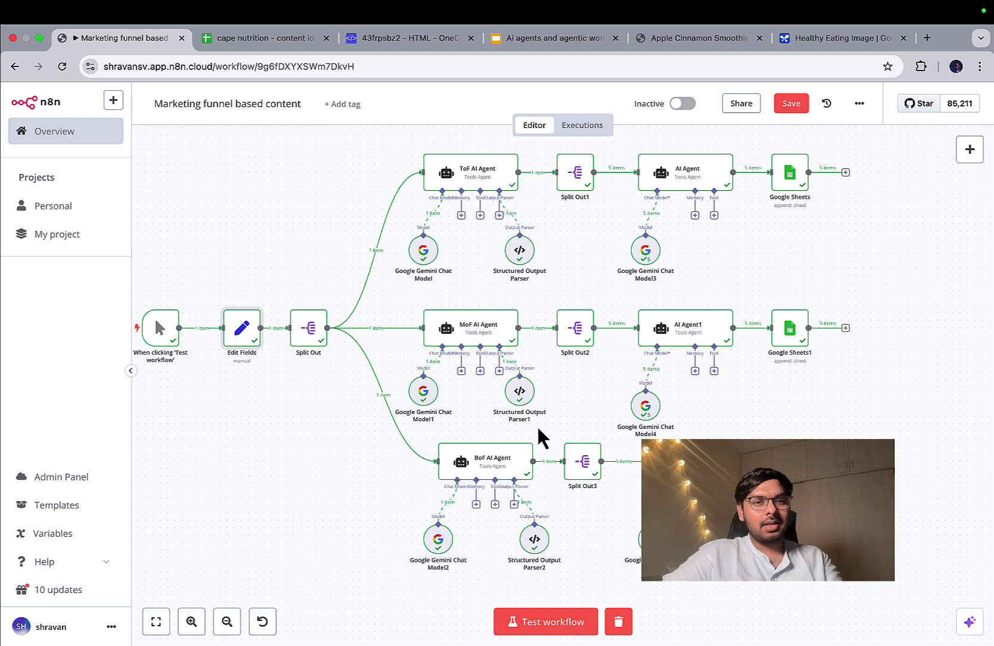
pyautogui.doubleClick(239, 330)
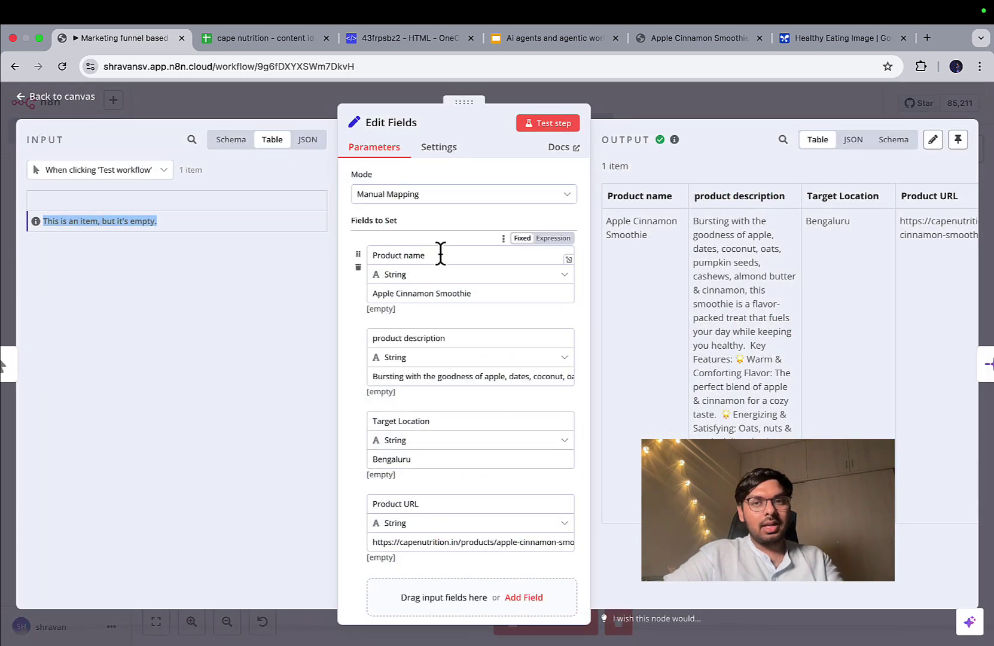
pyautogui.scroll(-2, 468, 368)
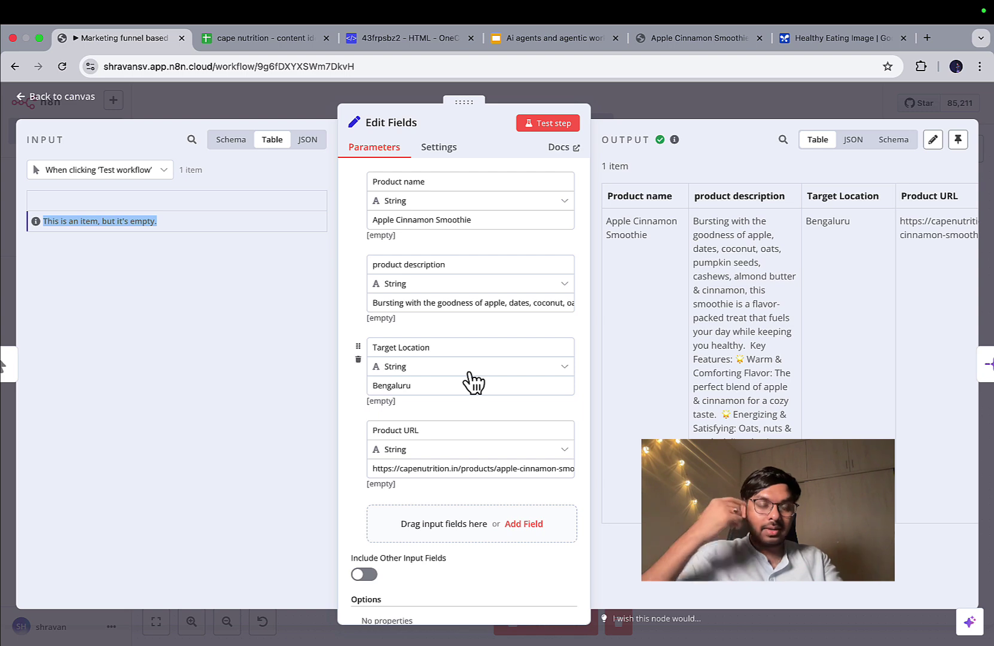
# - Close the Edit Fields node and review the Split Out node's settings, input and full output columns
pyautogui.scroll(2, 446, 240)
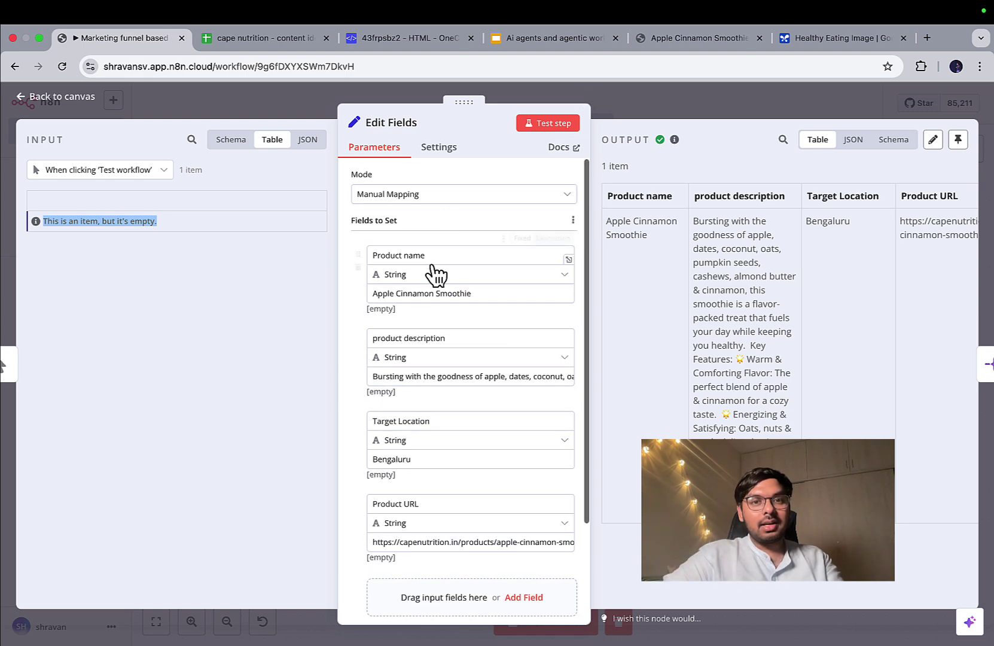
pyautogui.click(650, 107)
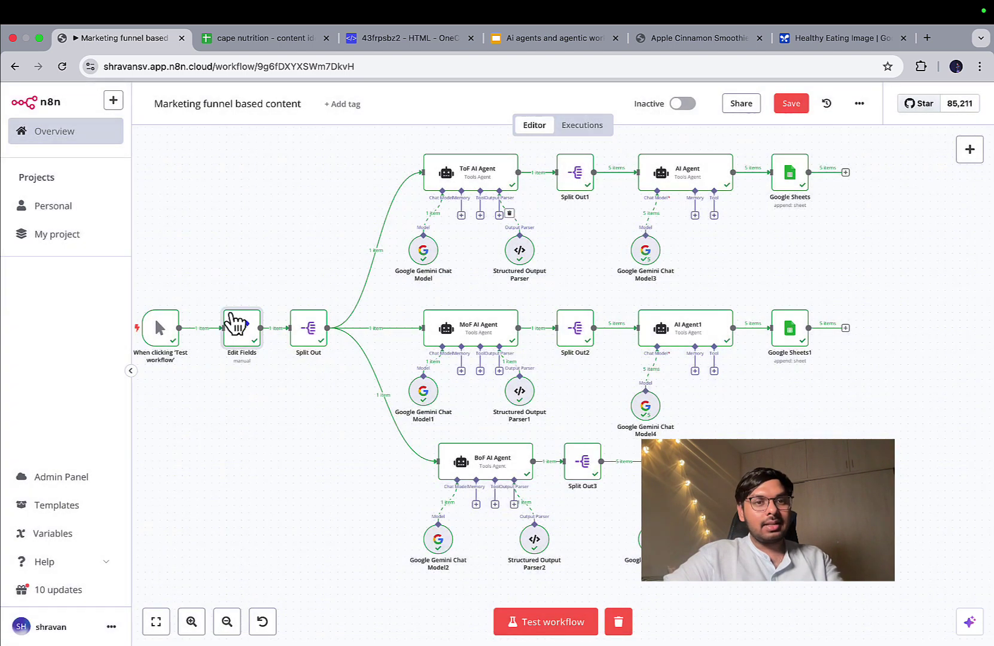
pyautogui.doubleClick(311, 339)
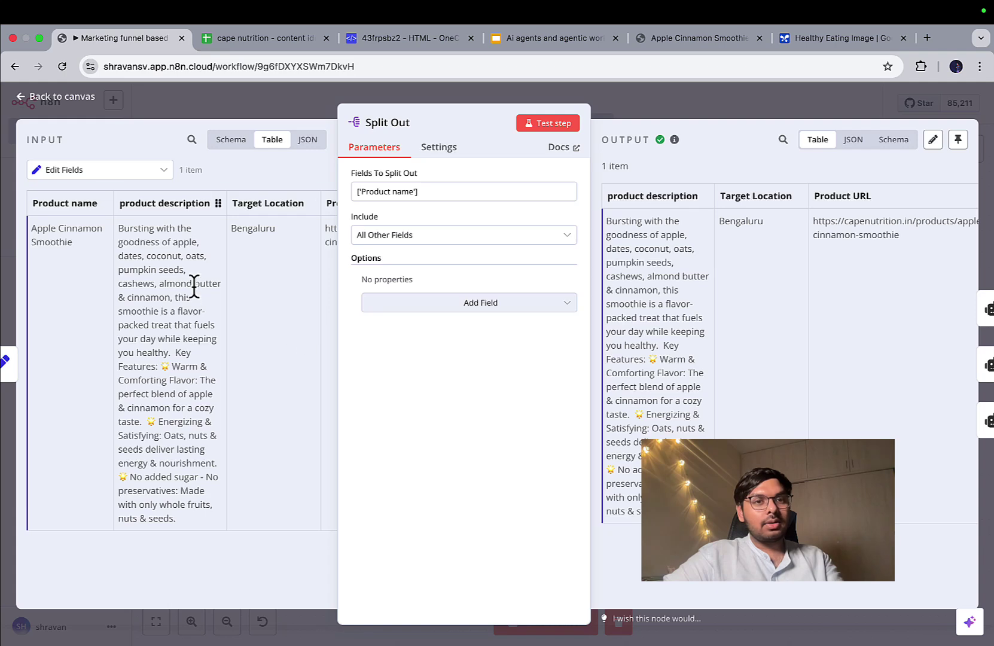
pyautogui.hscroll(3, 666, 242)
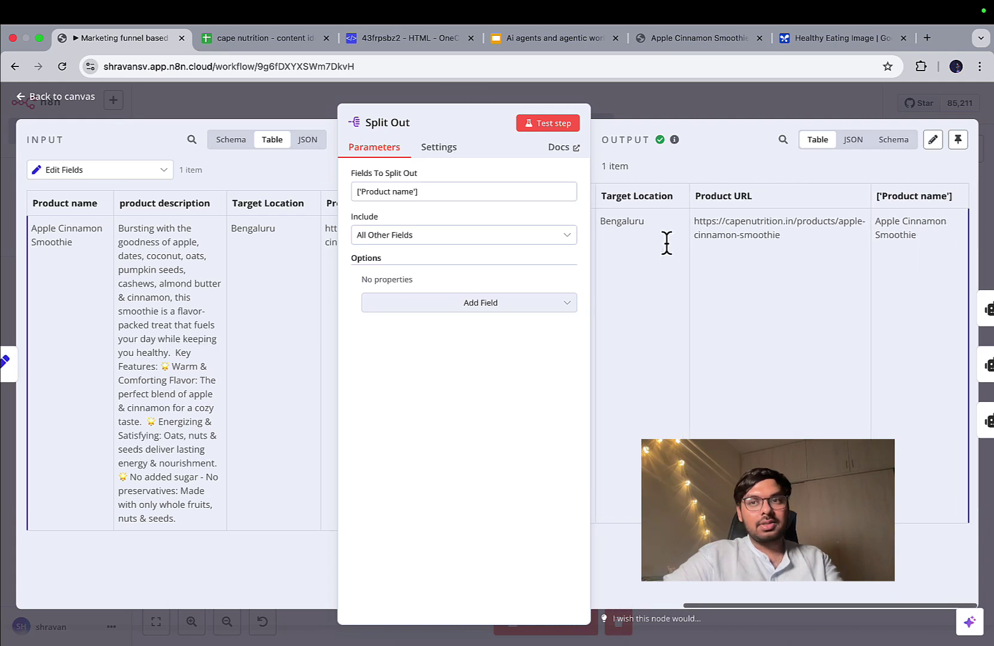
pyautogui.hscroll(-3, 666, 242)
pyautogui.click(664, 115)
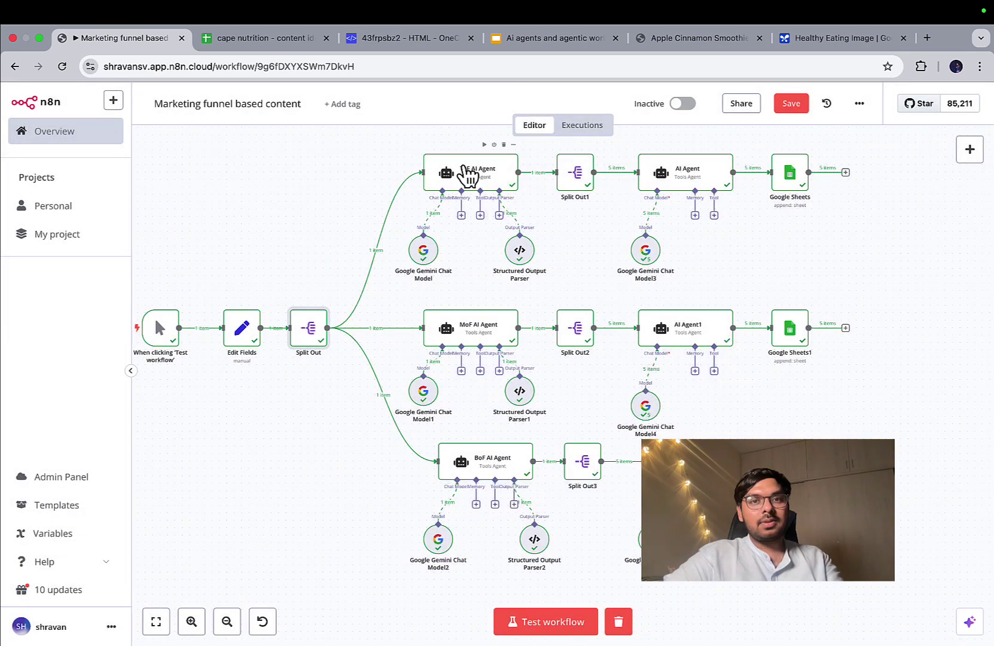
# - Open the ToF AI Agent node, read its prompt text in the expanded expression editor, and return to the canvas
pyautogui.doubleClick(467, 170)
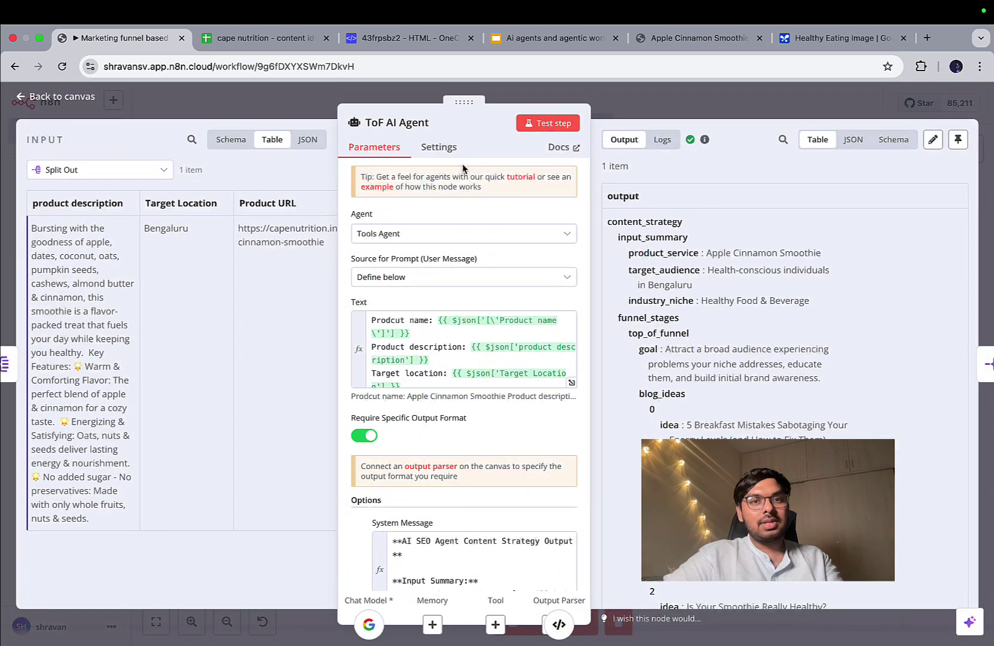
pyautogui.click(571, 381)
pyautogui.scroll(-5, 513, 399)
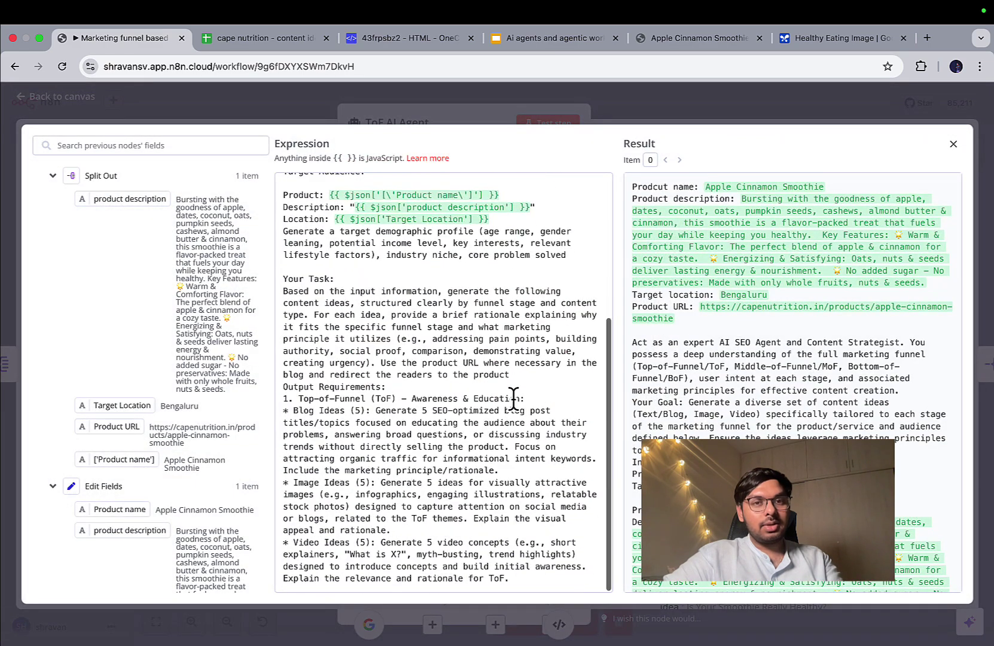
pyautogui.click(495, 104)
pyautogui.click(602, 108)
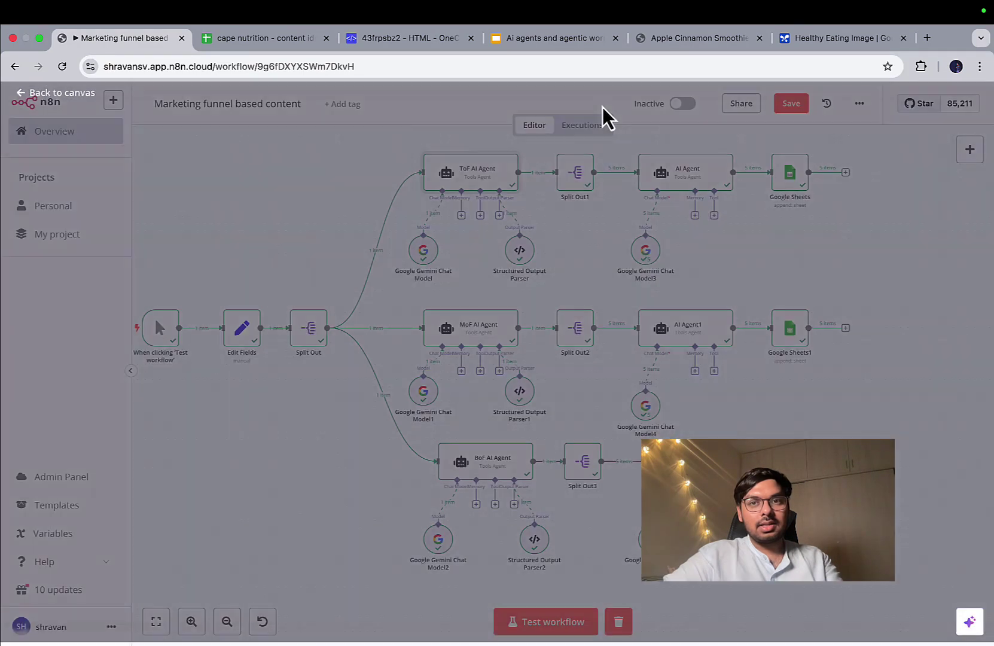
# - Reopen the ToF AI Agent node and review its agent type, prompt fields and full system message before closing it
pyautogui.doubleClick(477, 195)
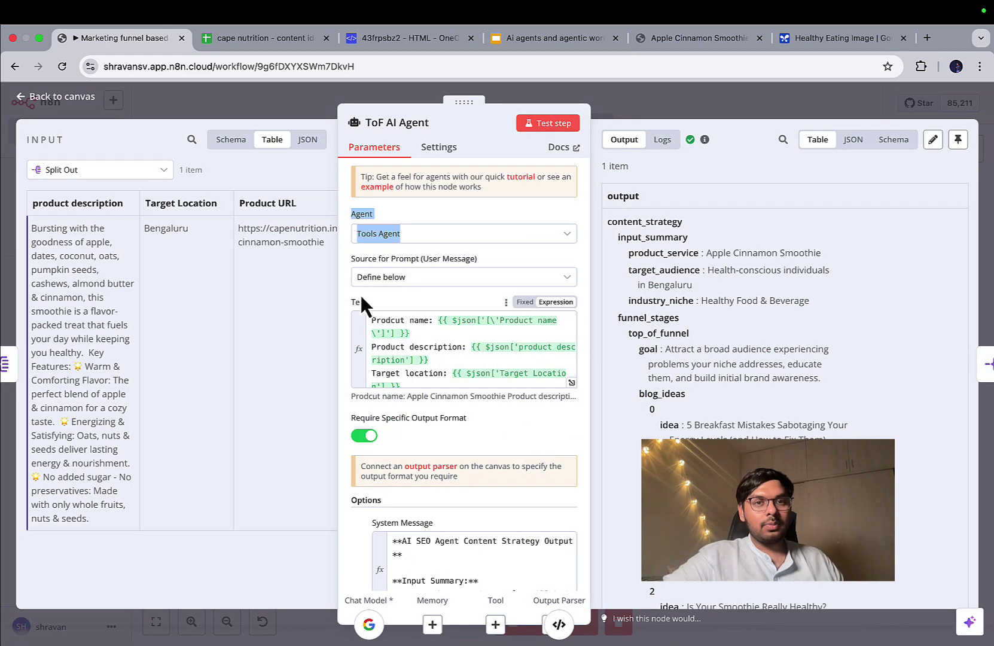
pyautogui.click(458, 209)
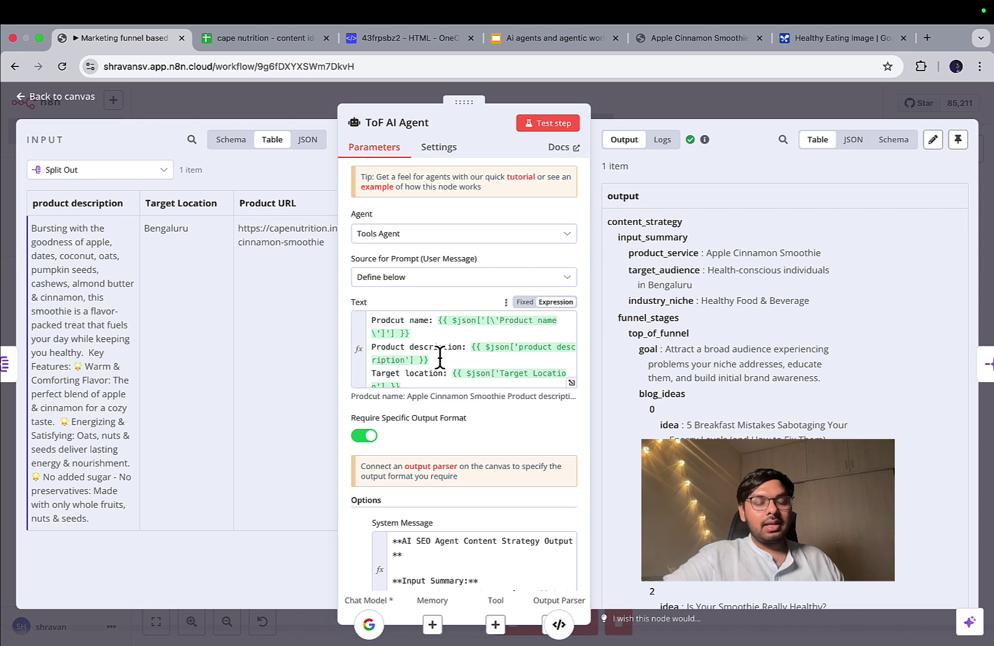
pyautogui.scroll(-4, 439, 358)
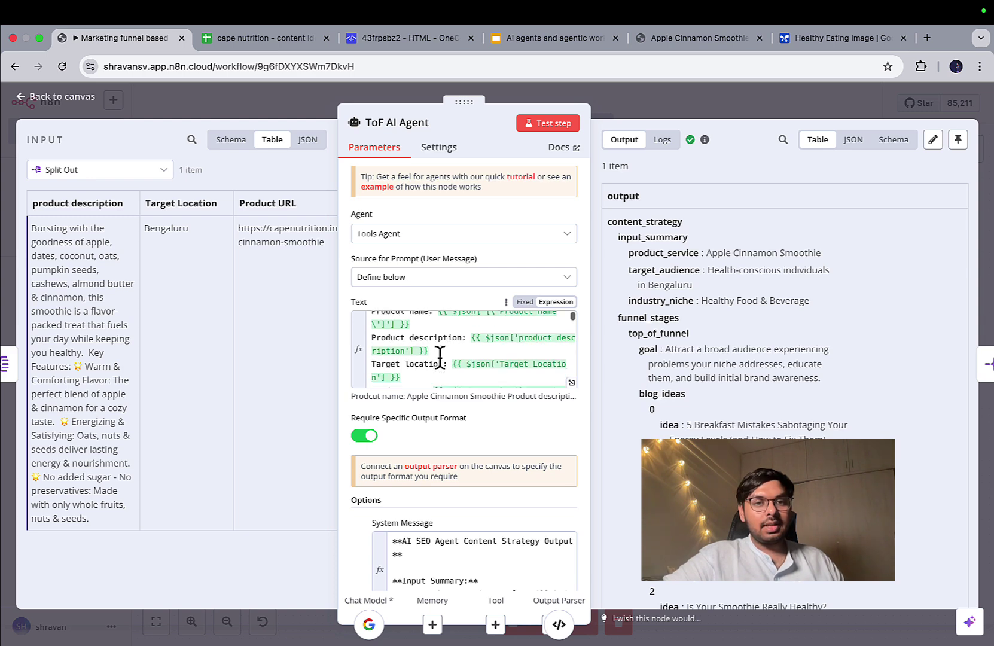
pyautogui.scroll(-2, 468, 416)
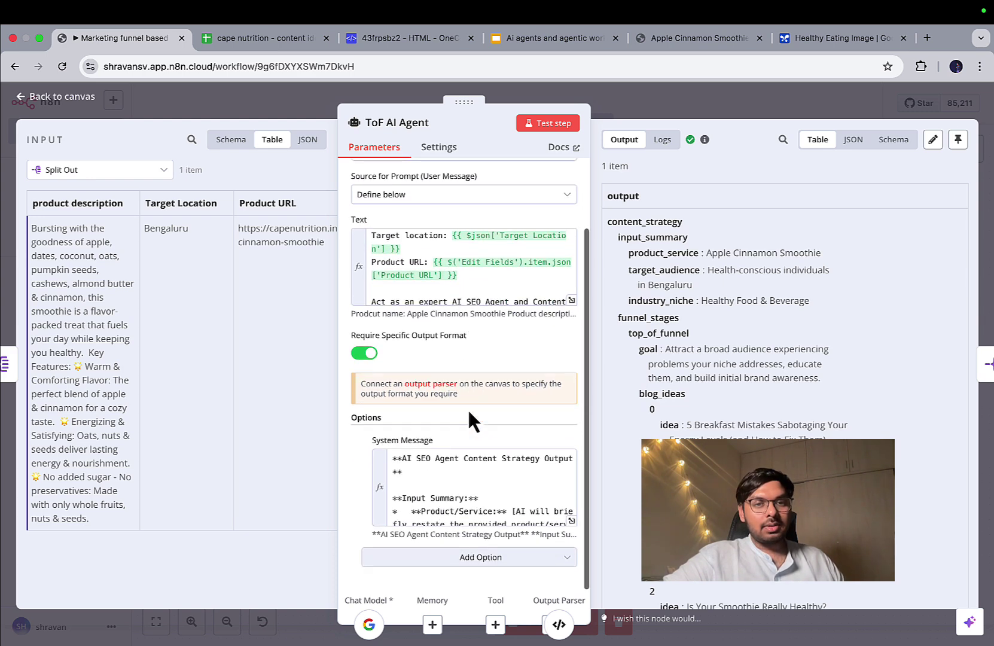
pyautogui.click(571, 520)
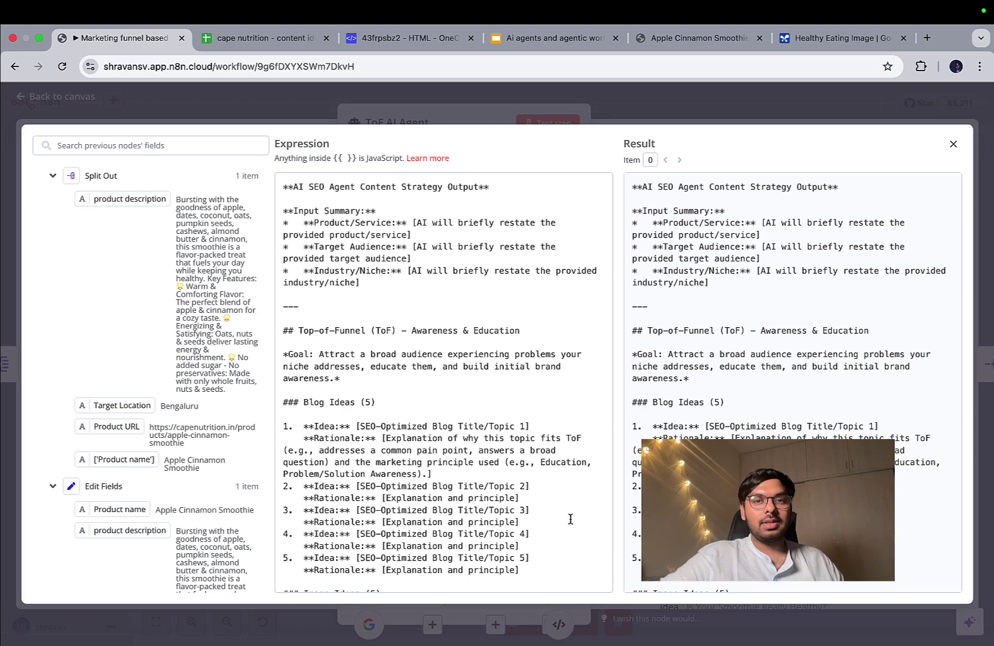
pyautogui.scroll(-10, 570, 518)
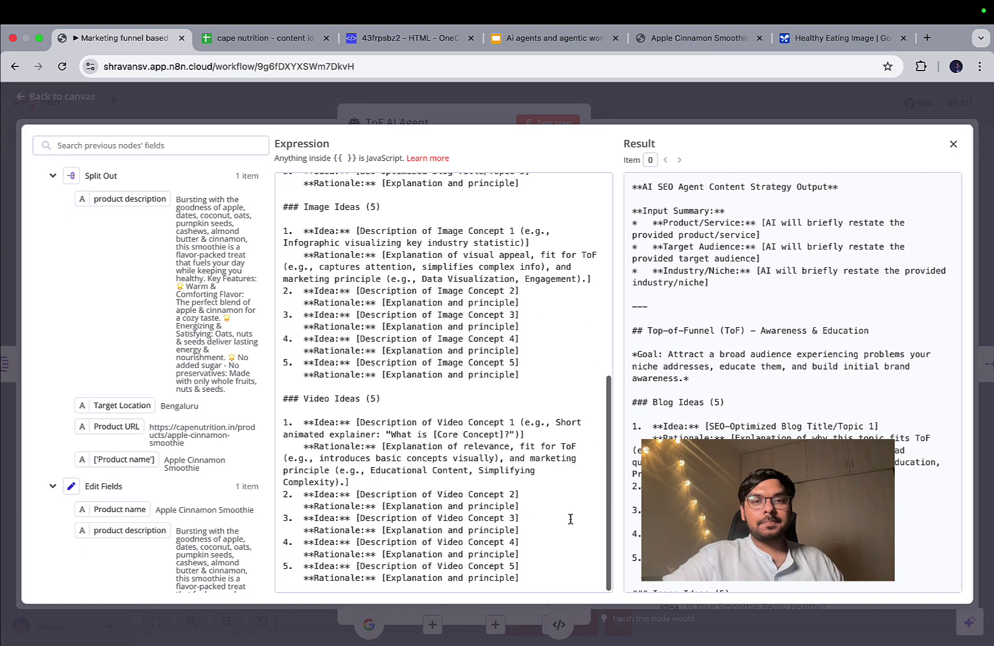
pyautogui.scroll(10, 567, 358)
pyautogui.click(582, 92)
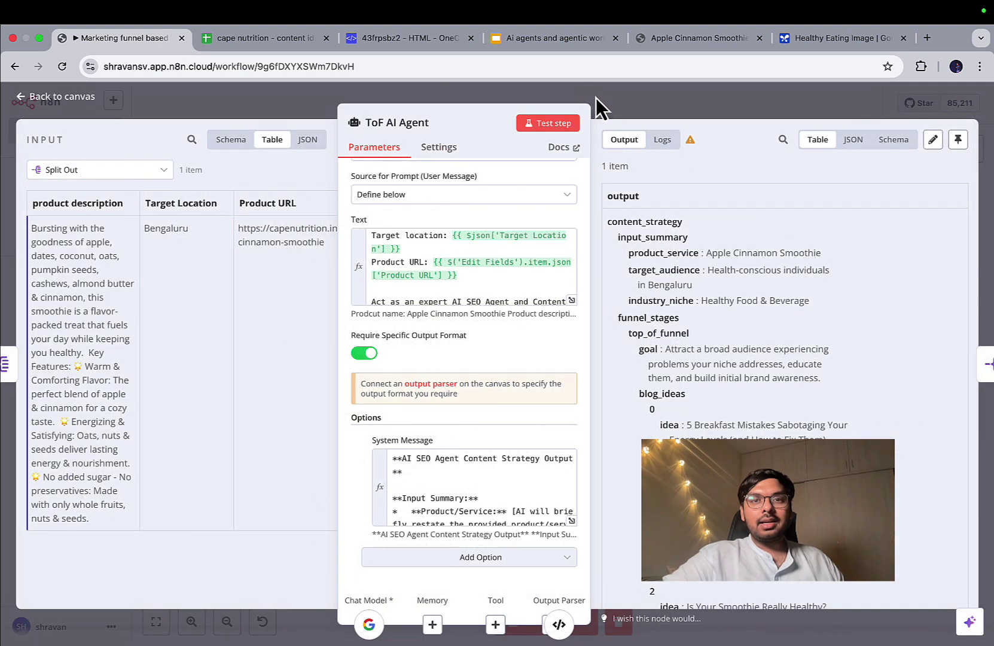
pyautogui.click(602, 101)
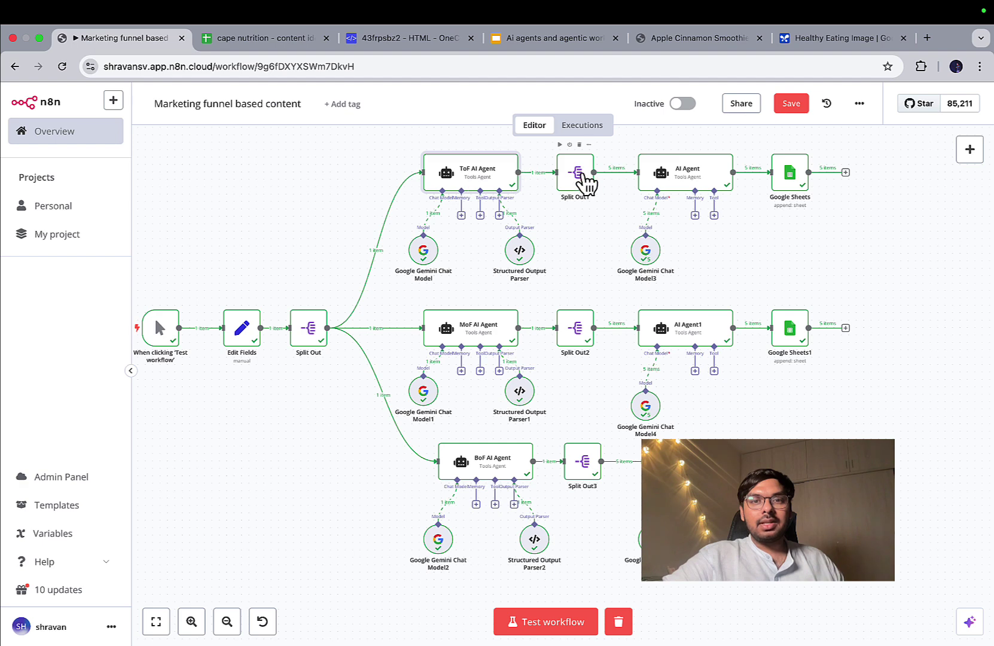
# - Examine the ToF AI Agent's output, covering the top_of_funnel goal and the blog, image and video ideas
pyautogui.doubleClick(455, 174)
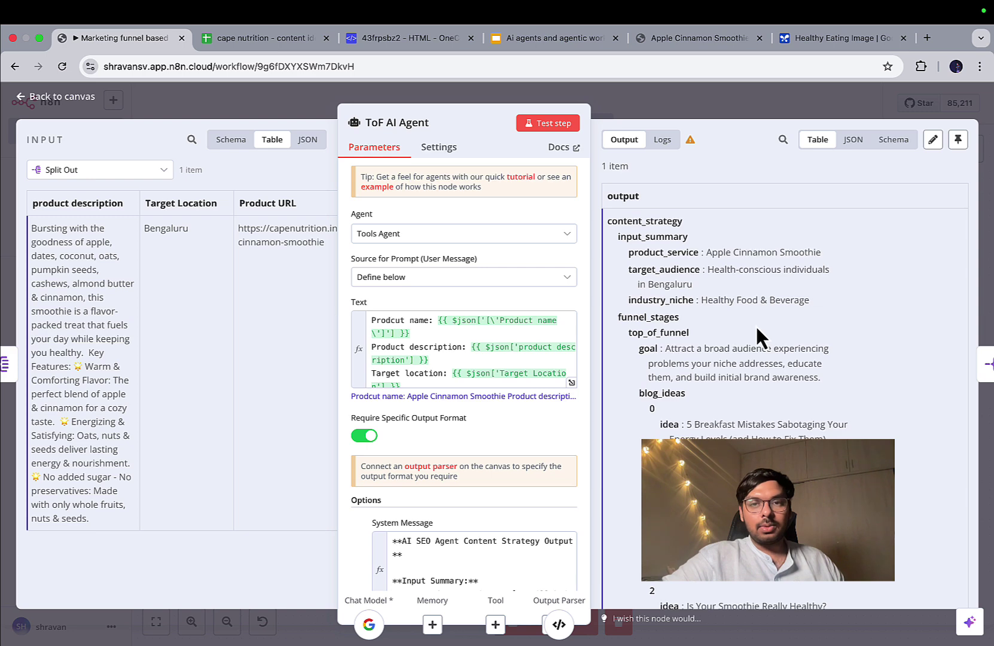
pyautogui.scroll(-5, 755, 324)
pyautogui.scroll(-2, 748, 311)
pyautogui.scroll(5, 700, 281)
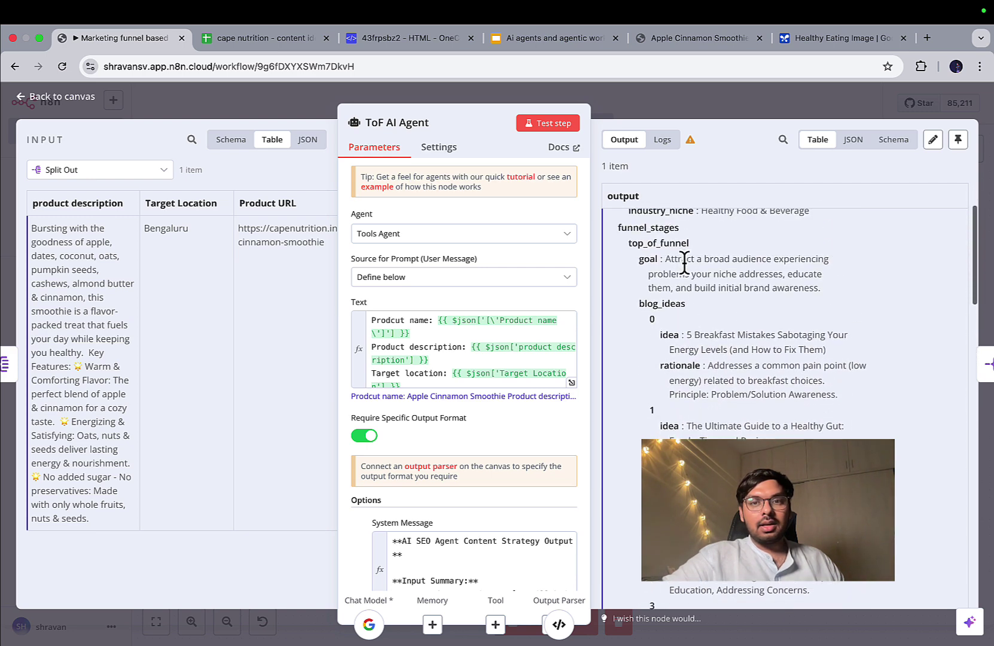
pyautogui.moveTo(611, 229); pyautogui.dragTo(677, 233)
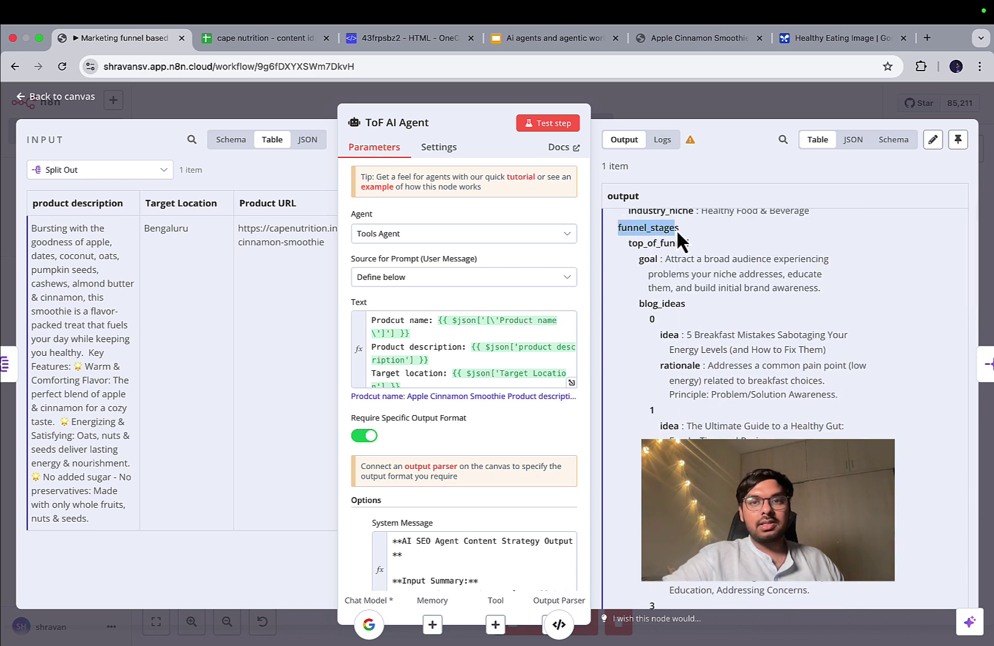
pyautogui.doubleClick(647, 243)
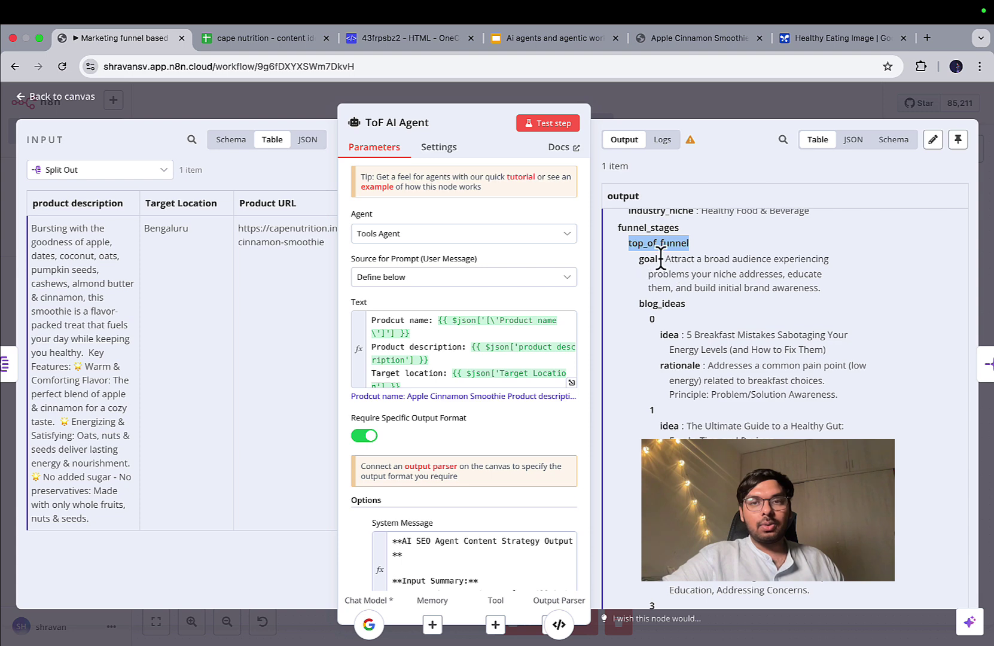
pyautogui.moveTo(665, 259); pyautogui.dragTo(765, 290)
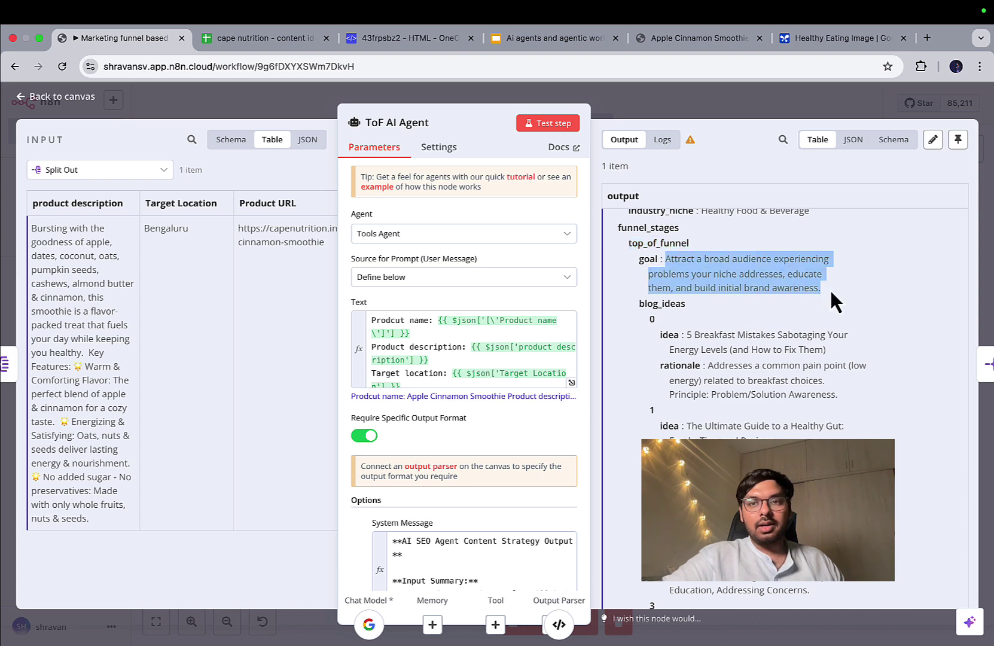
pyautogui.scroll(-3, 827, 334)
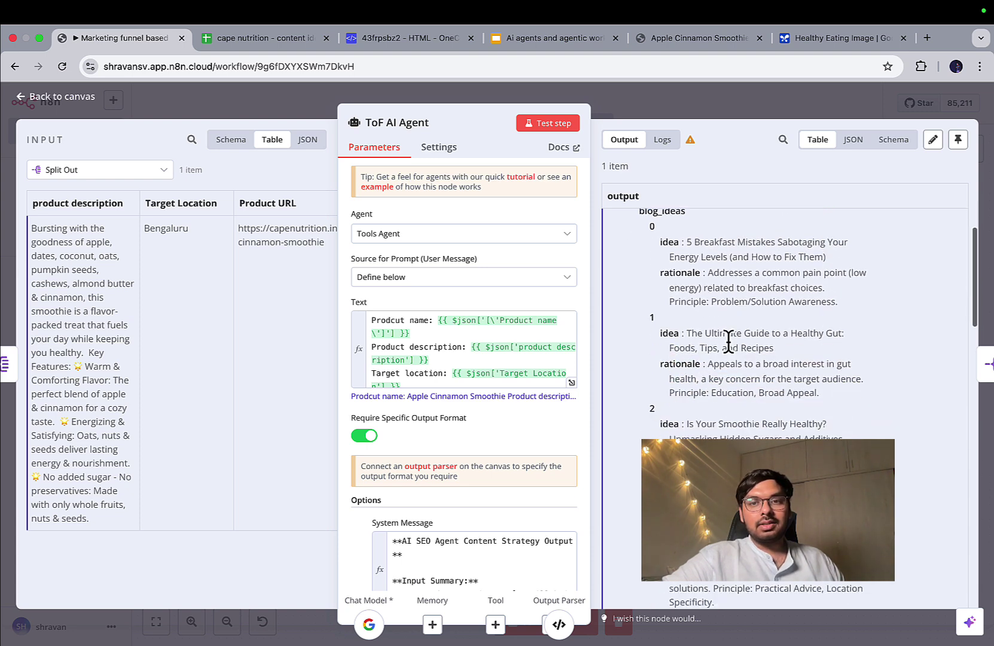
pyautogui.scroll(-10, 710, 389)
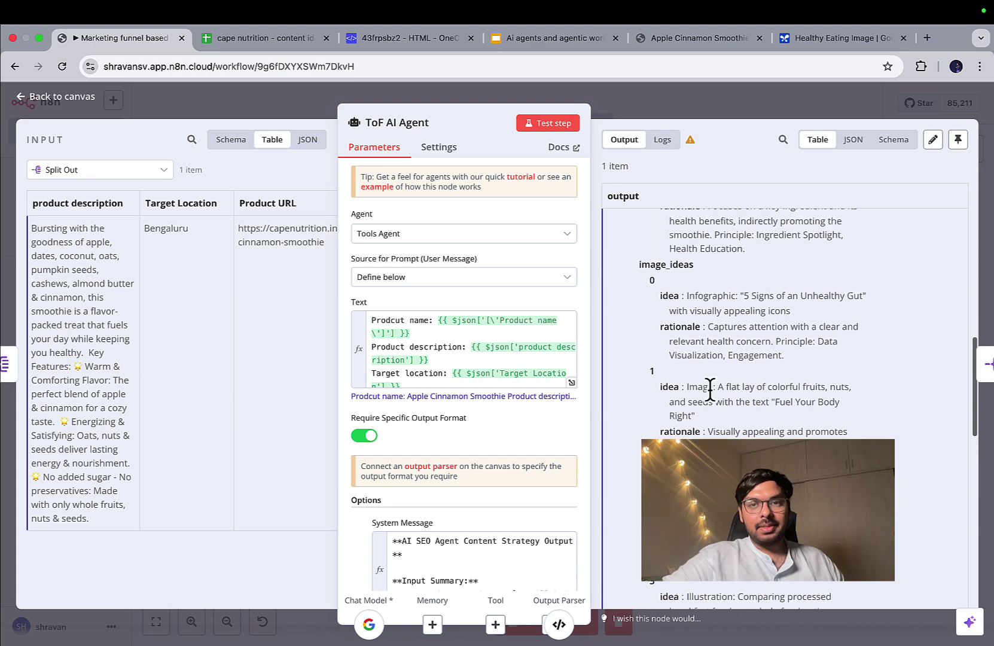
pyautogui.scroll(-8, 710, 390)
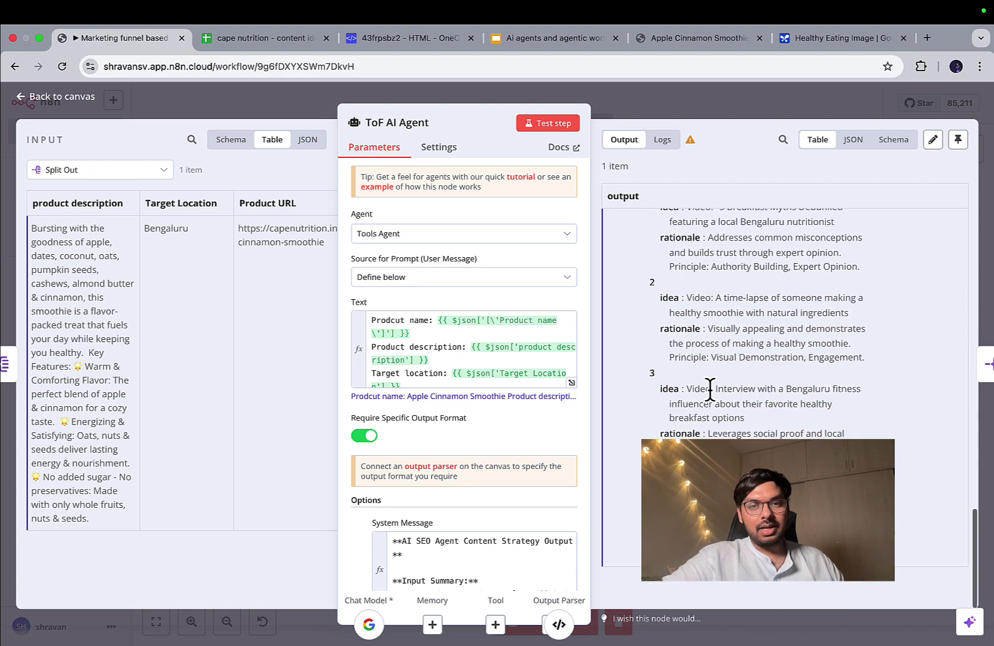
pyautogui.click(728, 98)
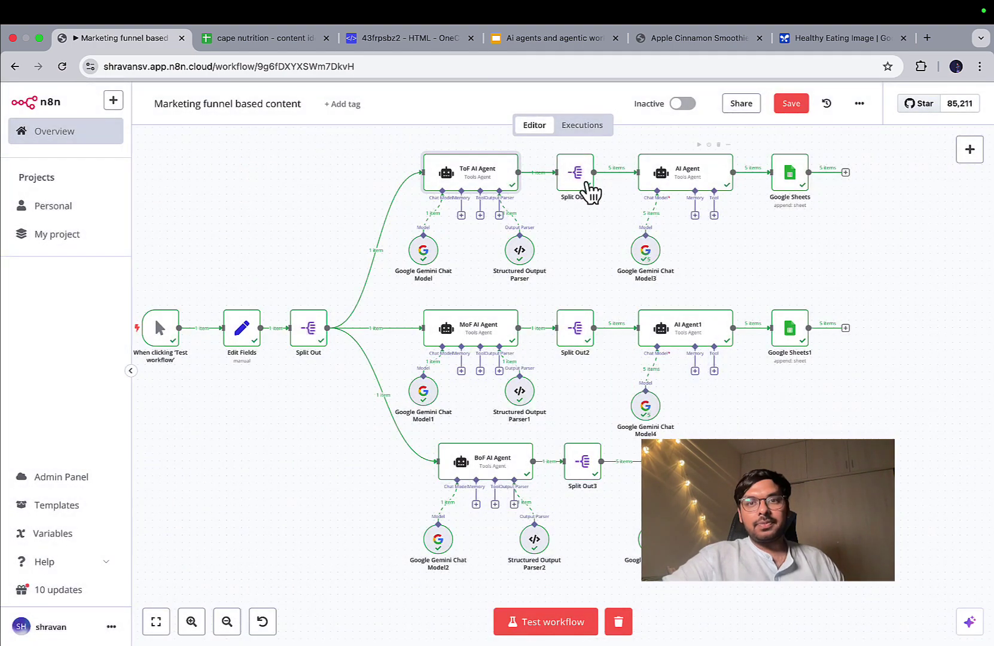
# - In the AI Agent node after Split Out1, correct "blogsin" to "blogs in" within the blog writer system message
pyautogui.doubleClick(705, 190)
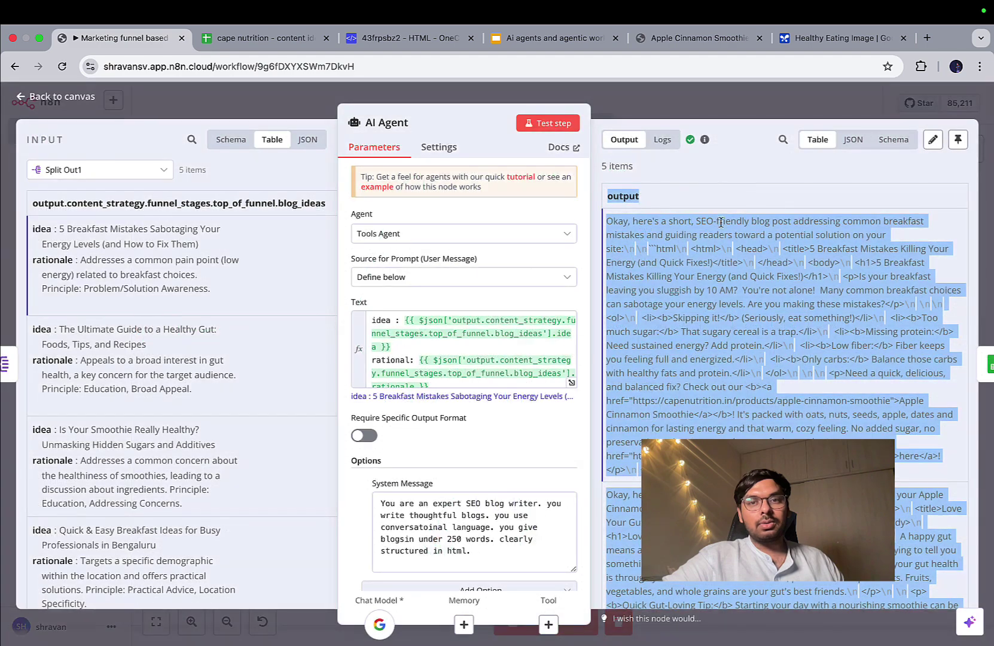
pyautogui.click(732, 169)
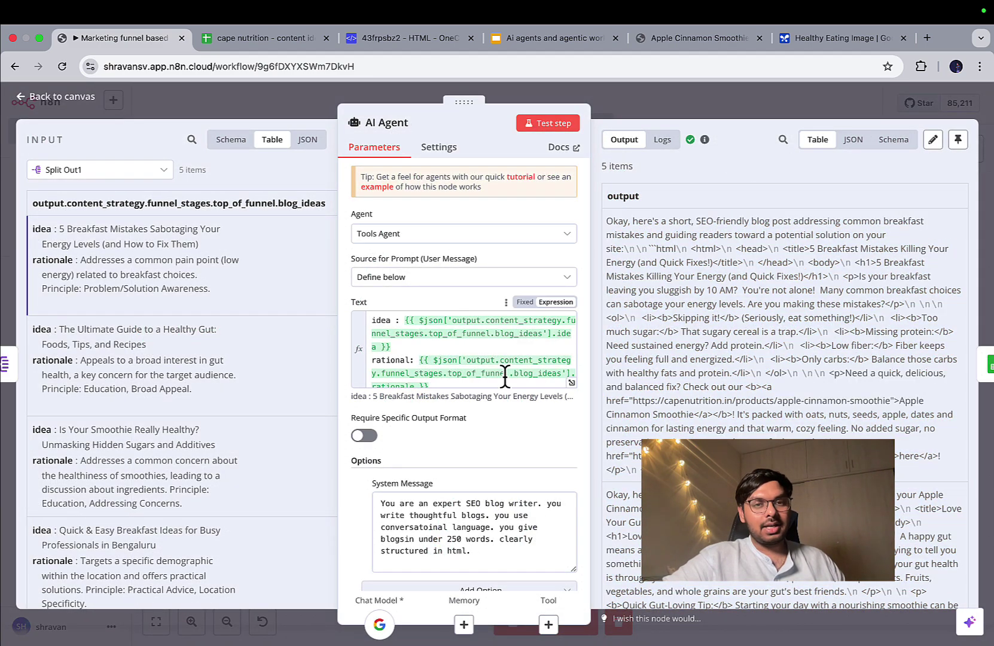
pyautogui.scroll(-1, 509, 499)
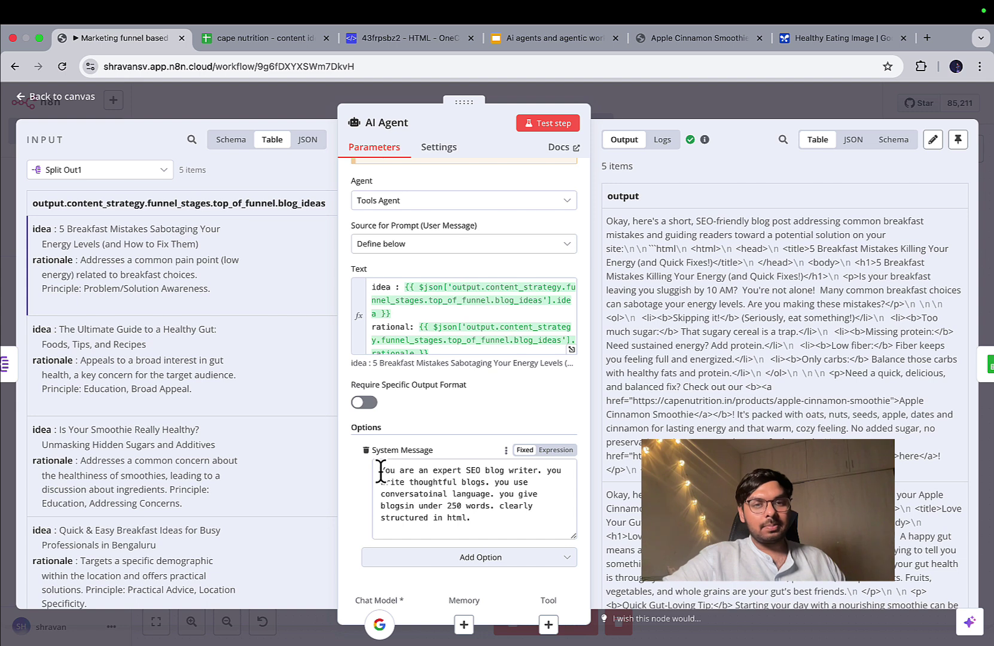
pyautogui.moveTo(380, 470); pyautogui.dragTo(475, 518)
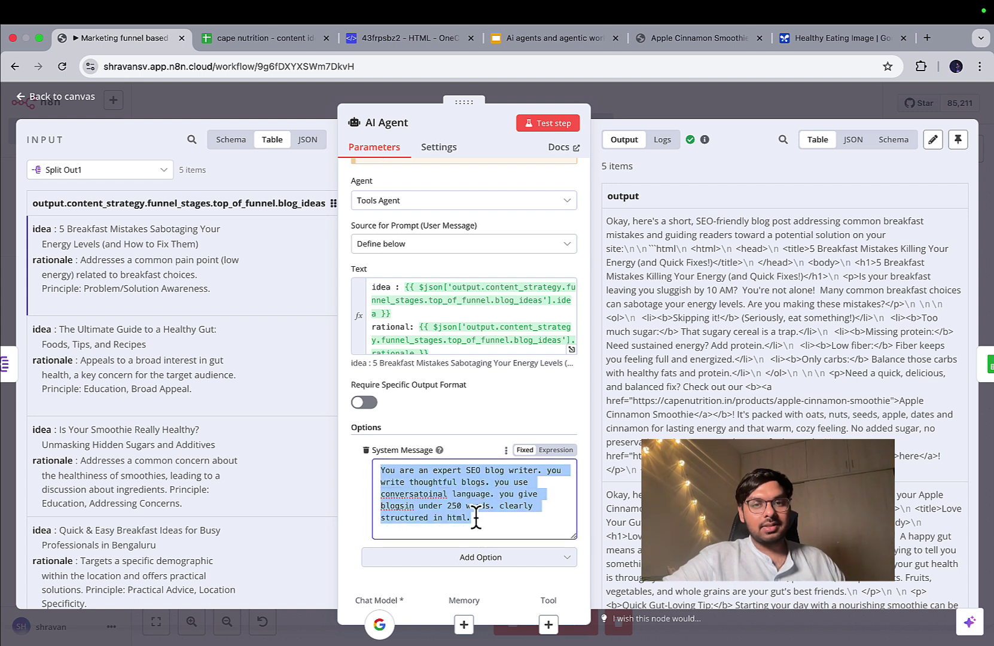
pyautogui.click(476, 518)
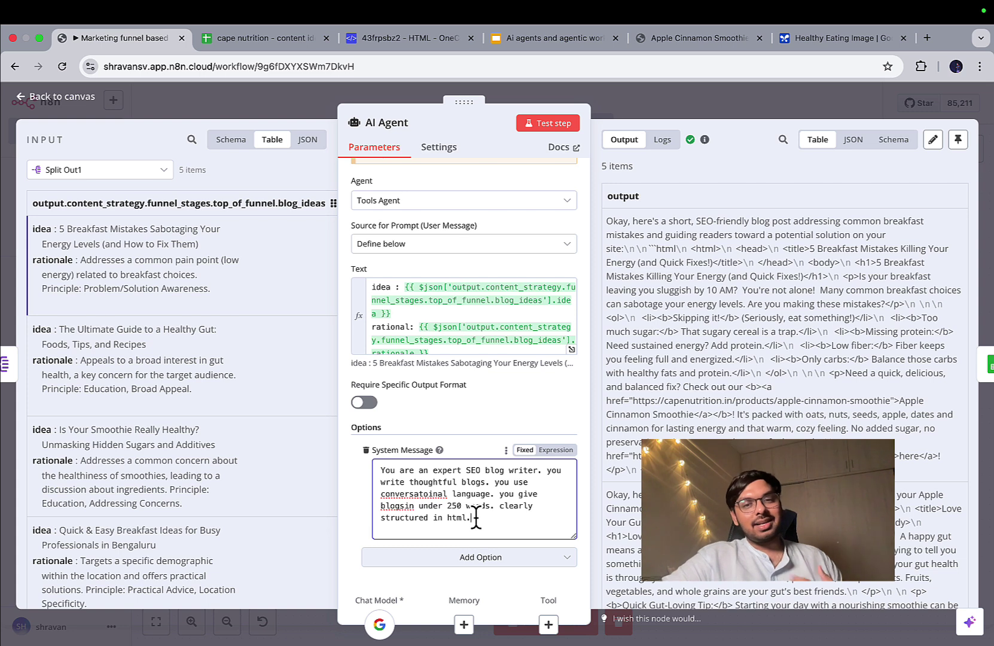
pyautogui.click(404, 506)
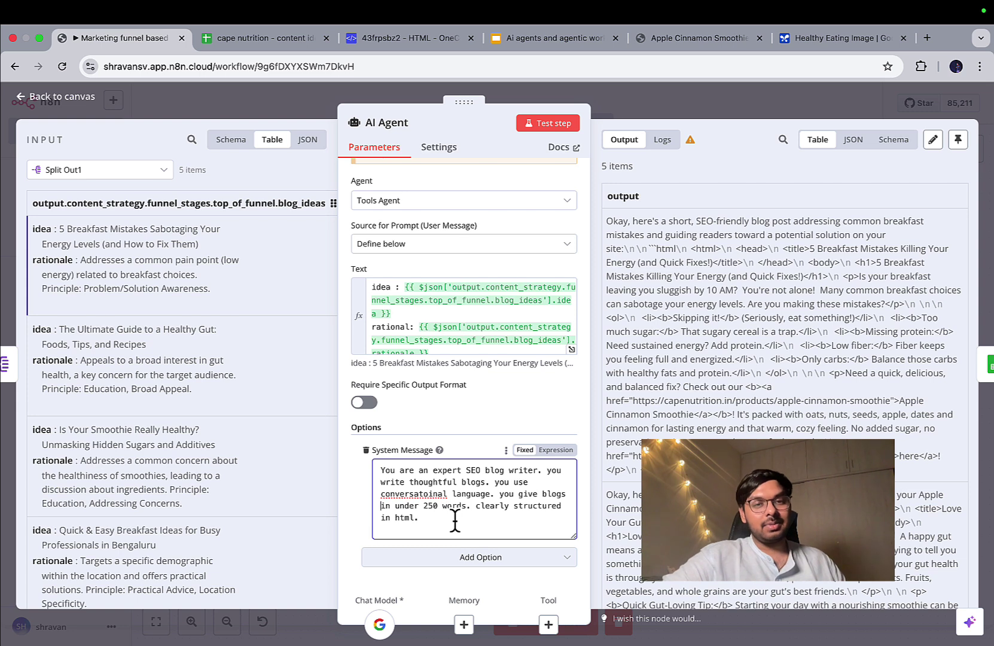
pyautogui.click(425, 525)
pyautogui.moveTo(393, 522); pyautogui.dragTo(393, 523)
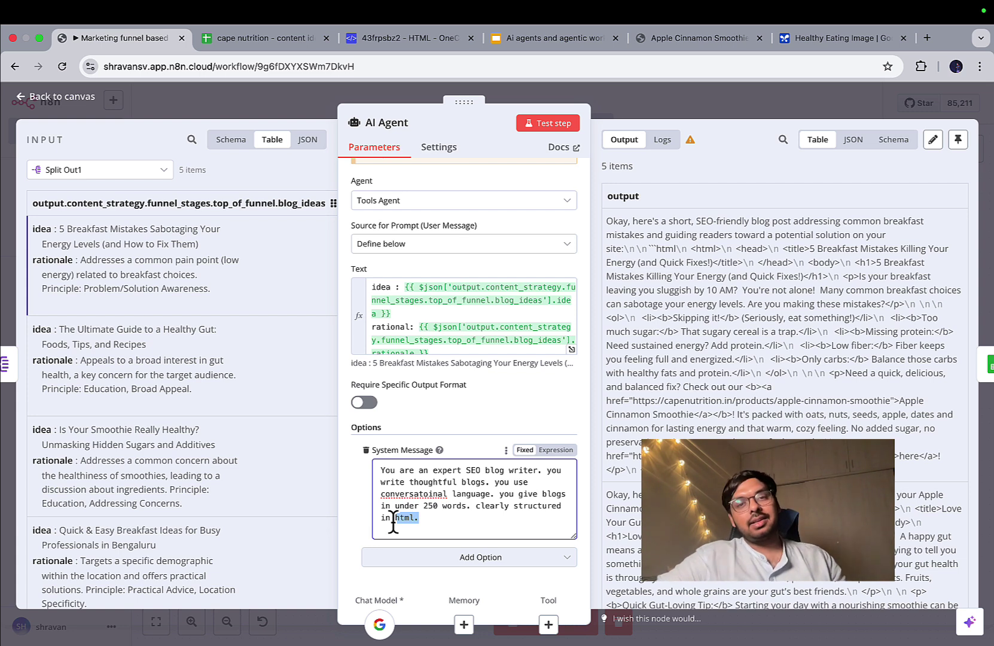
# - Expand the AI Agent's prompt text and review its mapped fields and the SEO article instruction
pyautogui.click(572, 350)
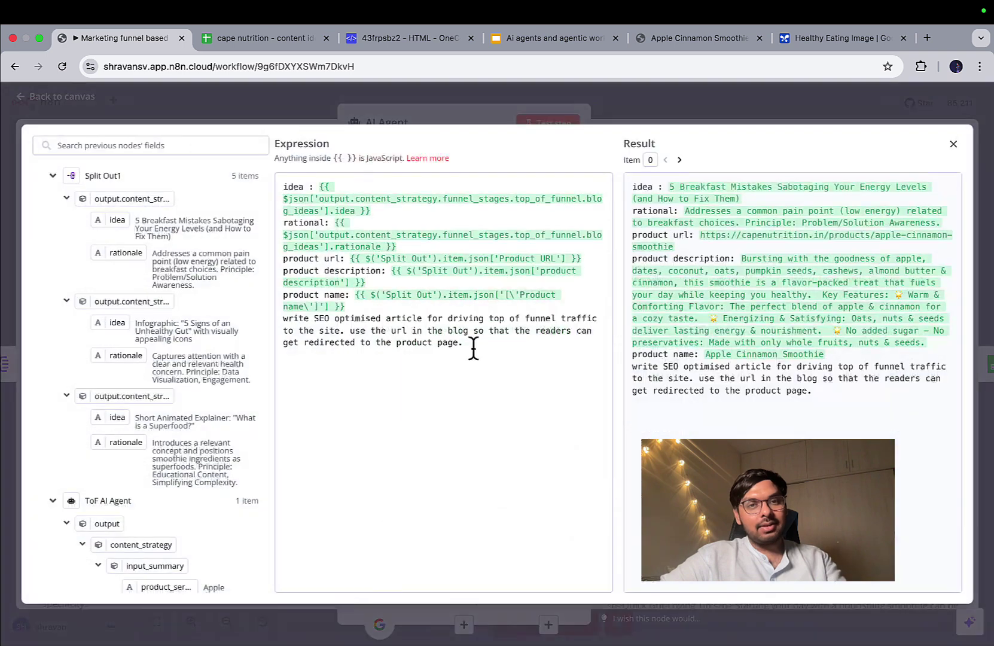
pyautogui.moveTo(281, 321); pyautogui.dragTo(438, 363)
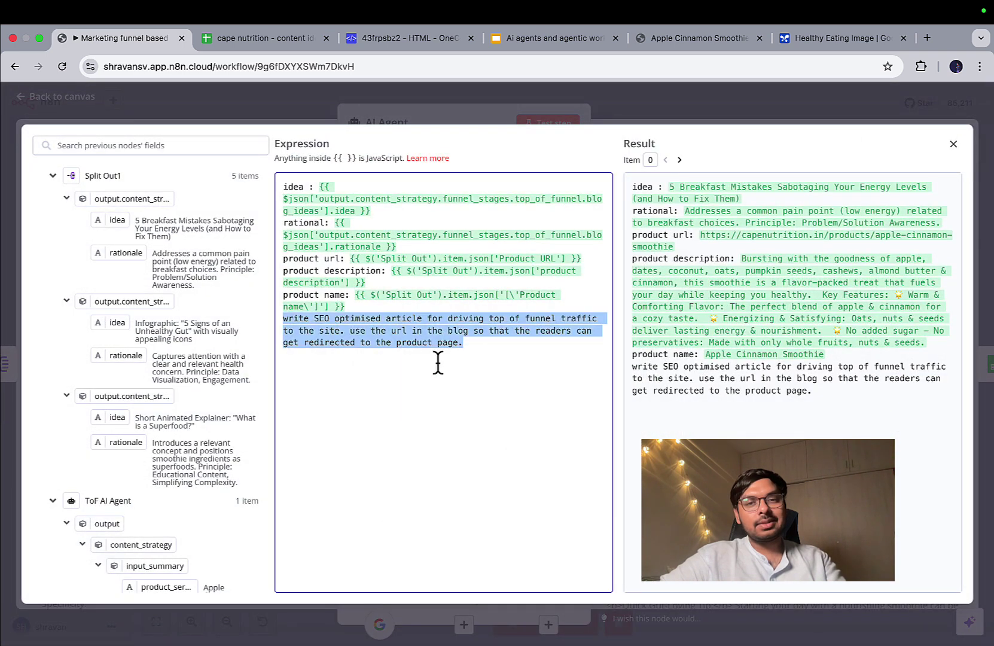
pyautogui.click(497, 382)
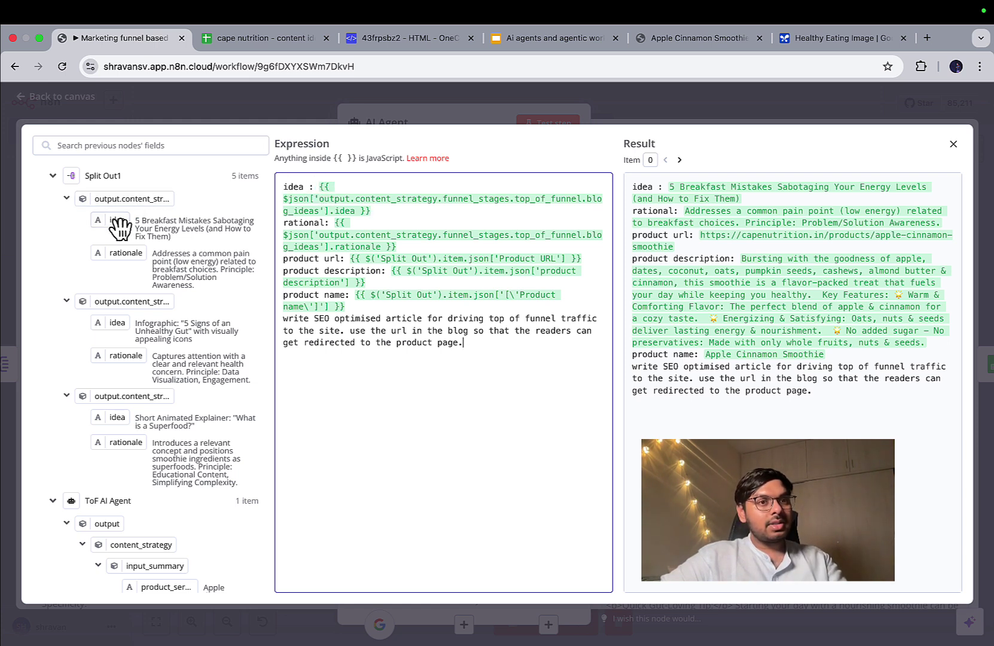
# - Try mapping Split Out1's first idea field into the AI Agent prompt, remove the inserted expression, and close the node
pyautogui.moveTo(120, 226); pyautogui.dragTo(318, 190)
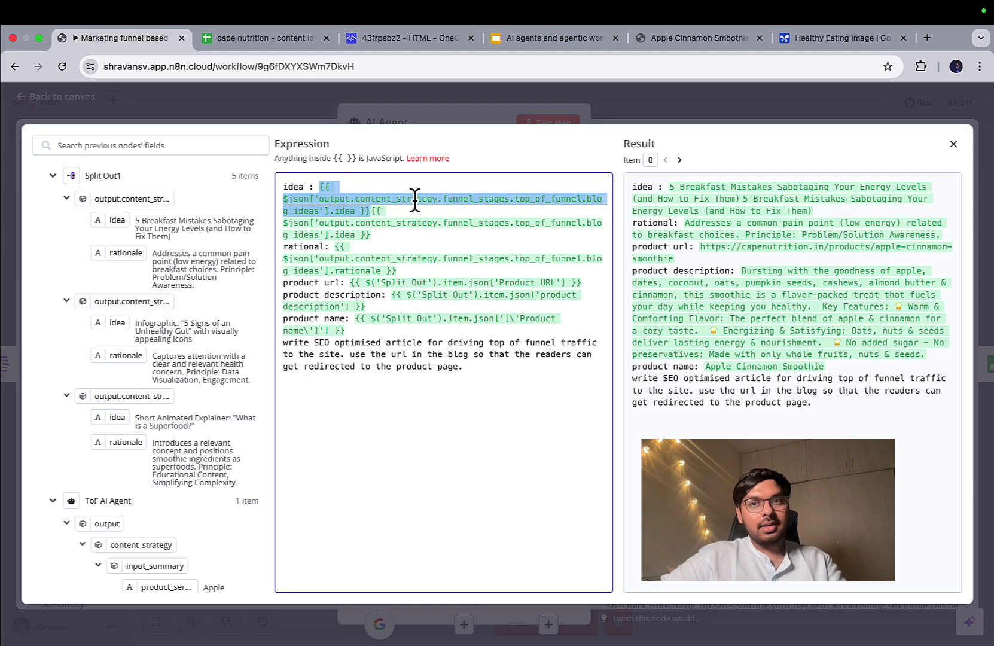
pyautogui.press('BackSpace')
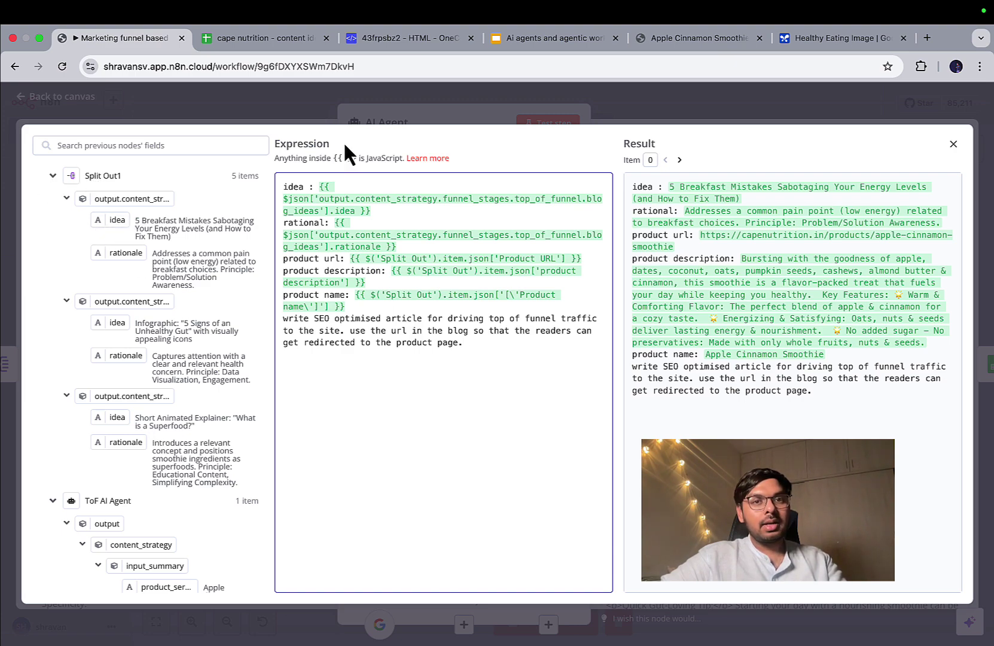
pyautogui.click(363, 120)
pyautogui.click(620, 115)
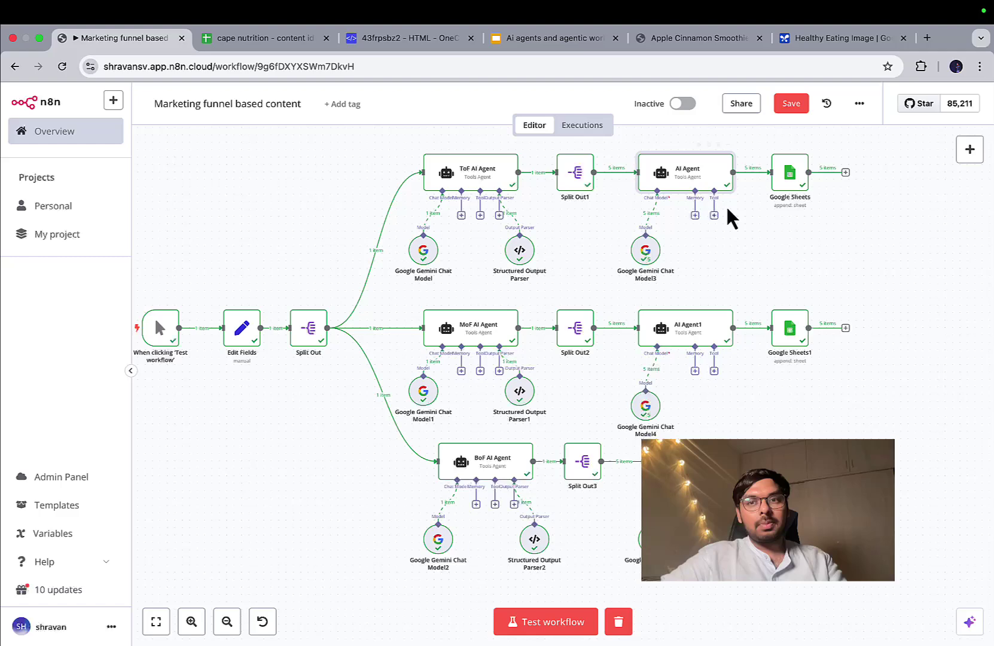
# - Review the Google Sheets node's append-row settings and column mappings against Split Out1's blog, image and video ideas, and close the node
pyautogui.doubleClick(791, 178)
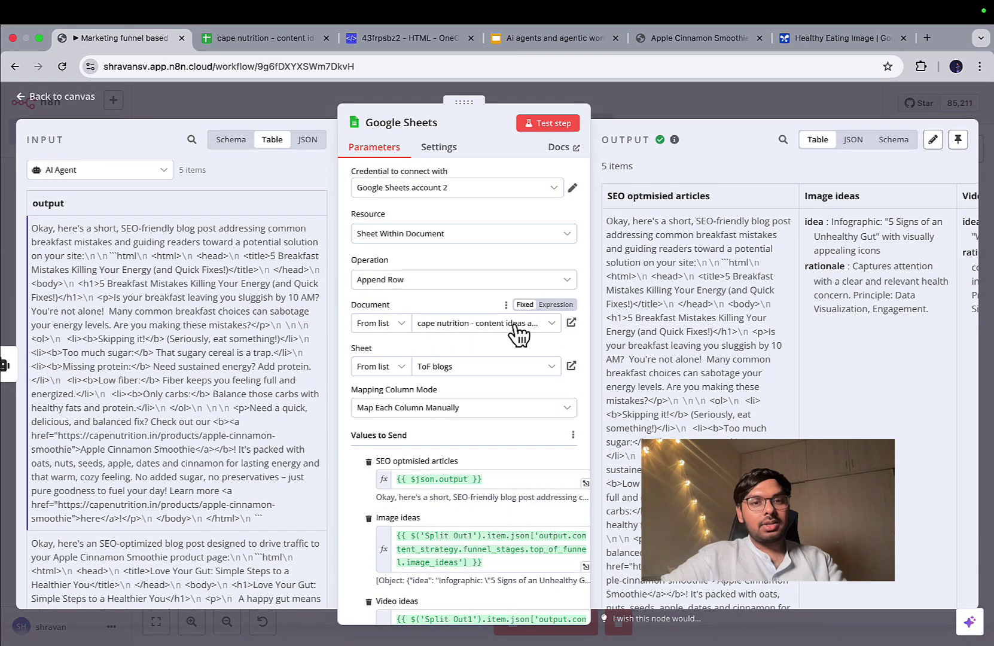
pyautogui.scroll(-2, 510, 335)
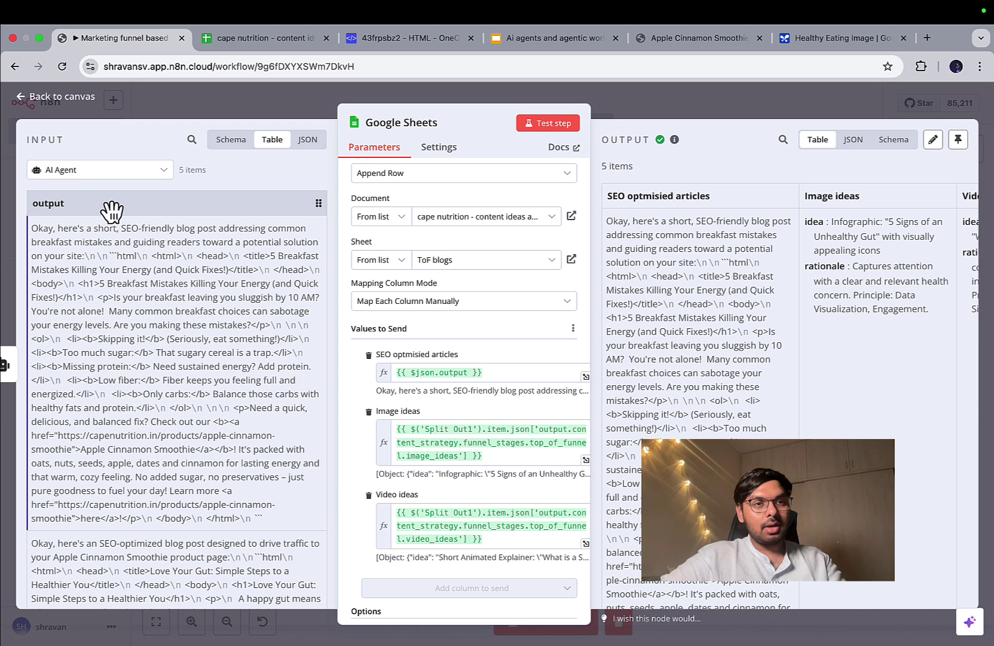
pyautogui.click(126, 173)
pyautogui.click(99, 226)
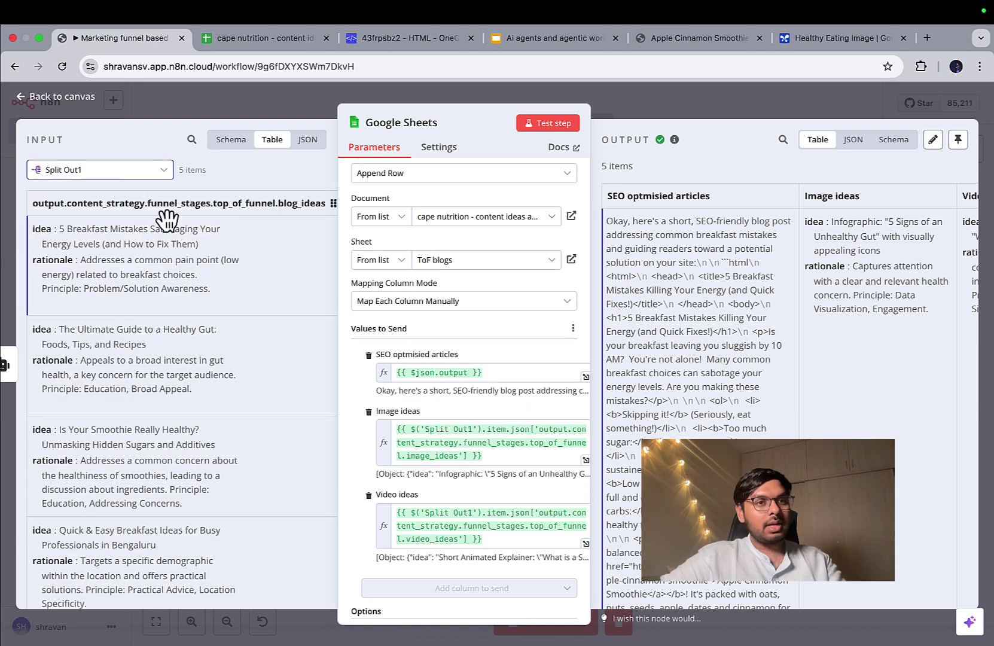
pyautogui.hscroll(5, 244, 290)
pyautogui.hscroll(1, 244, 291)
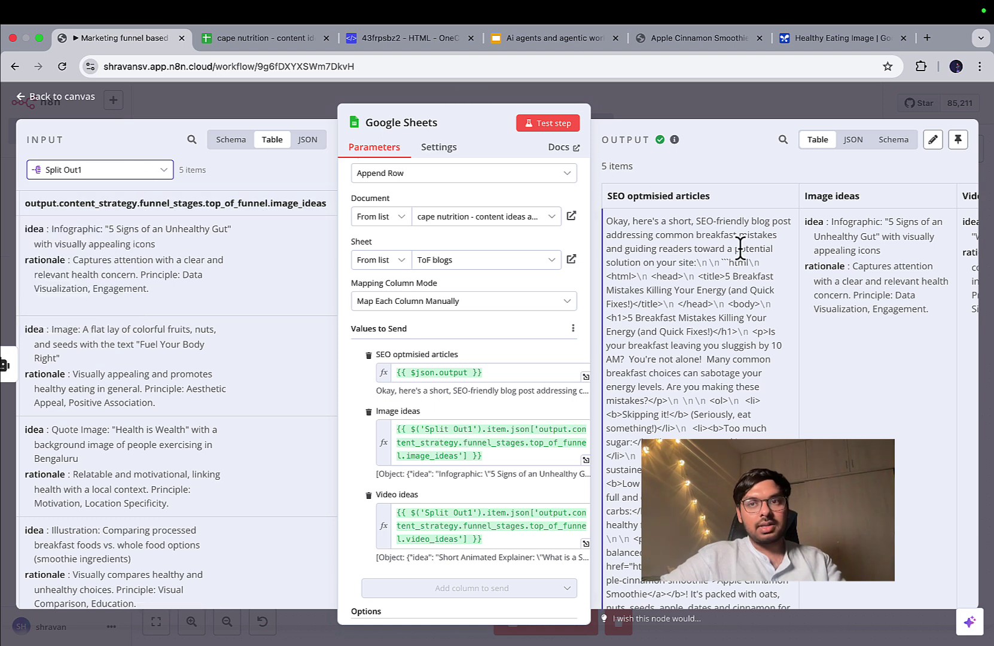
pyautogui.hscroll(4, 738, 251)
pyautogui.click(736, 105)
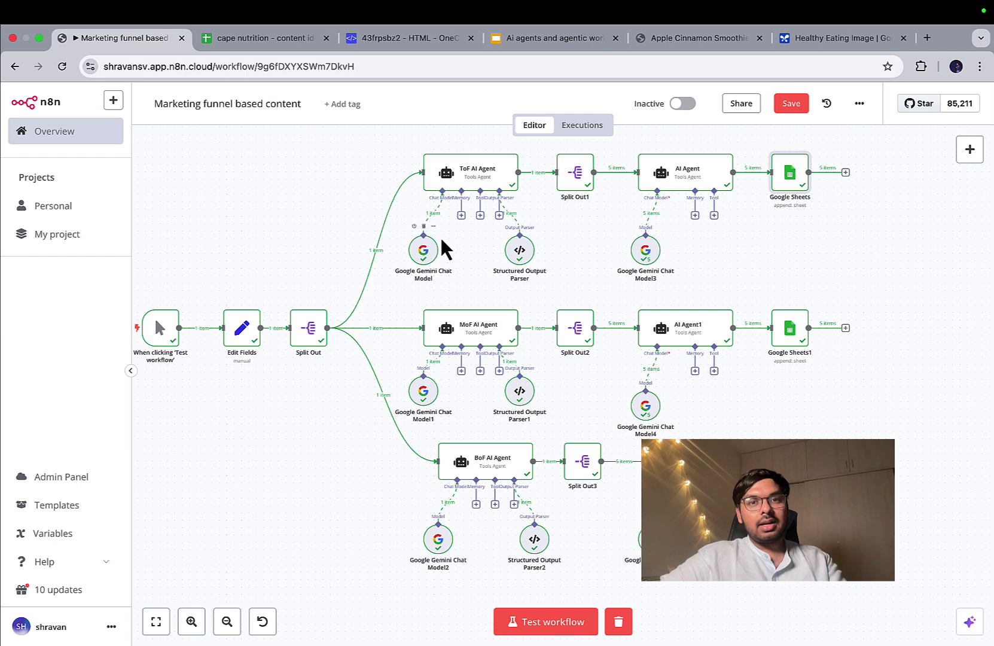
# - Check the Google Gemini Chat Model's model setting and read through the JSON example in the ToF branch's Structured Output Parser
pyautogui.doubleClick(424, 251)
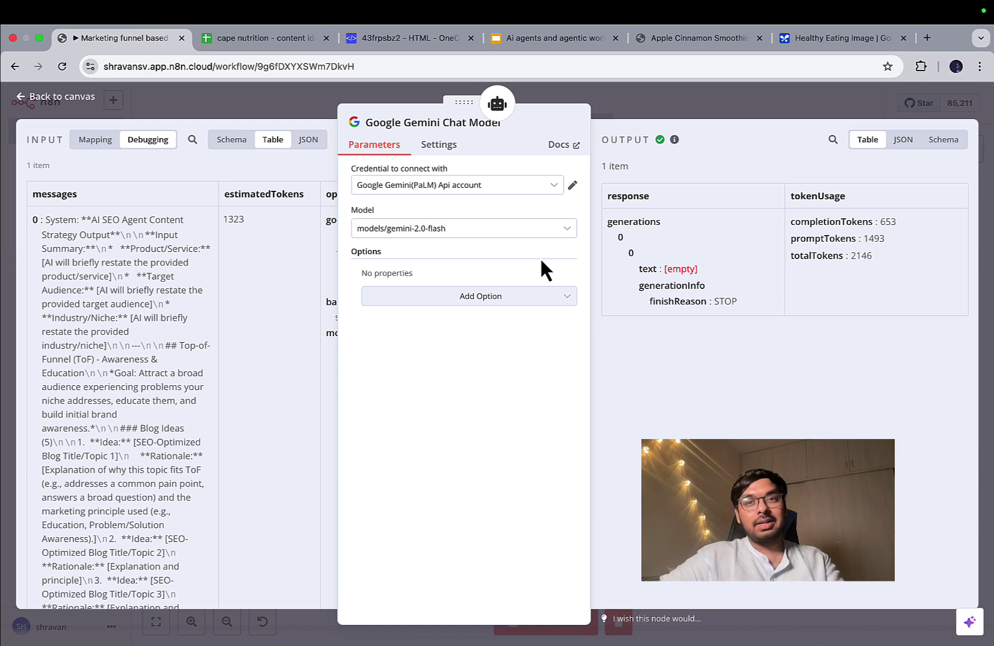
pyautogui.click(678, 97)
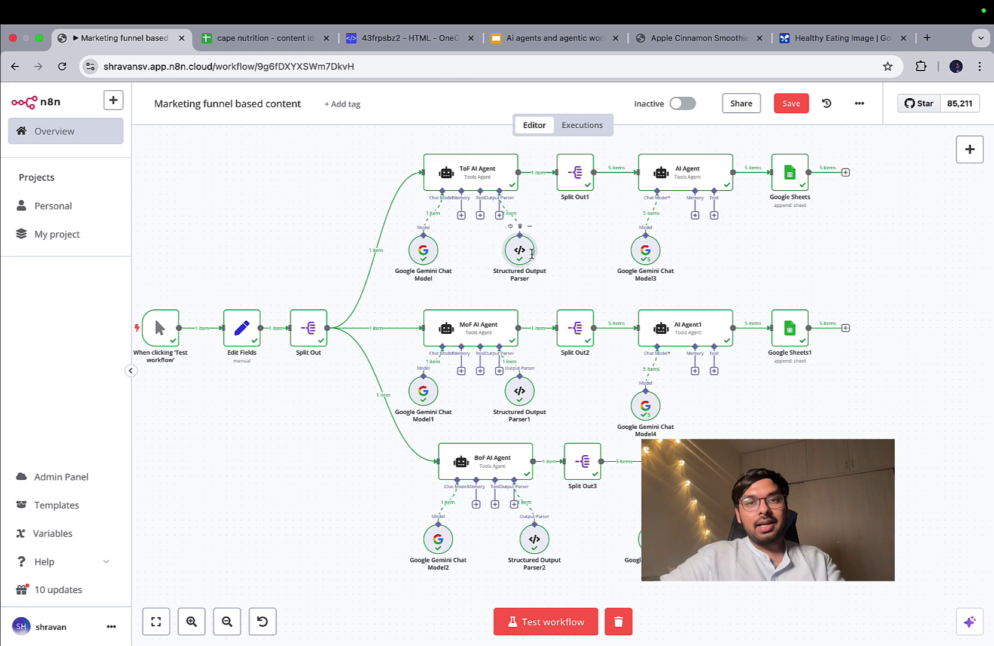
pyautogui.doubleClick(530, 255)
pyautogui.scroll(-12, 538, 326)
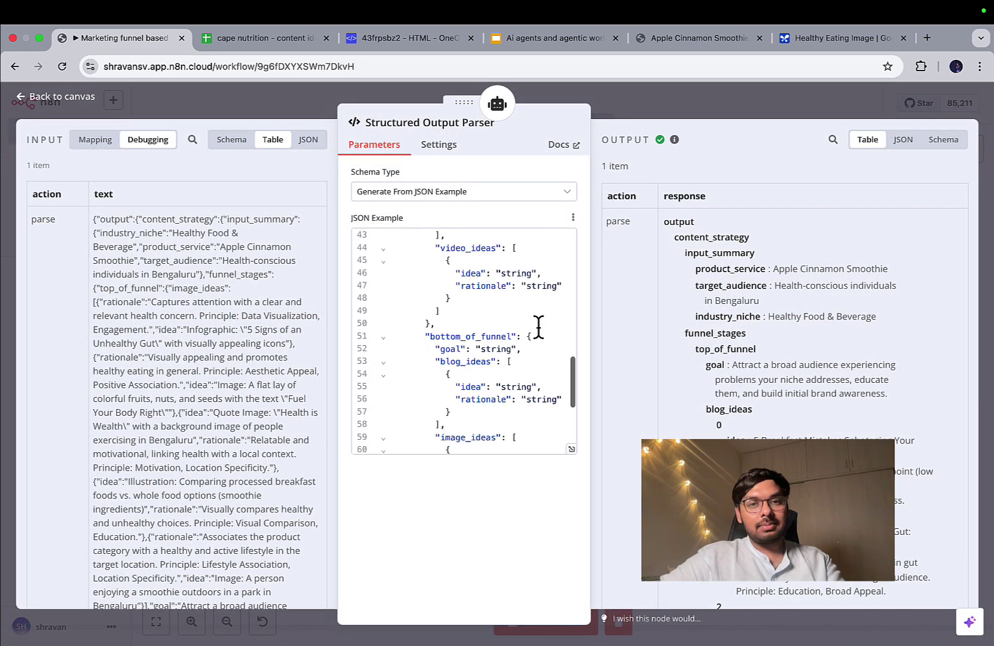
pyautogui.scroll(12, 538, 326)
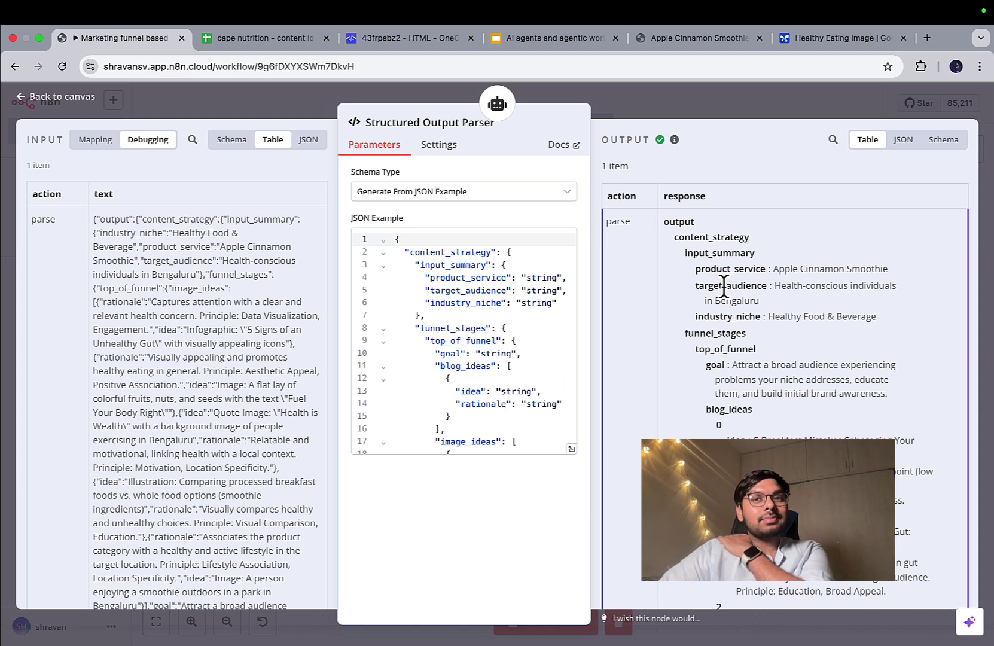
# - Switch to Google AI Studio and look through its chat, history, dashboard, stream and video generation pages
pyautogui.click(804, 40)
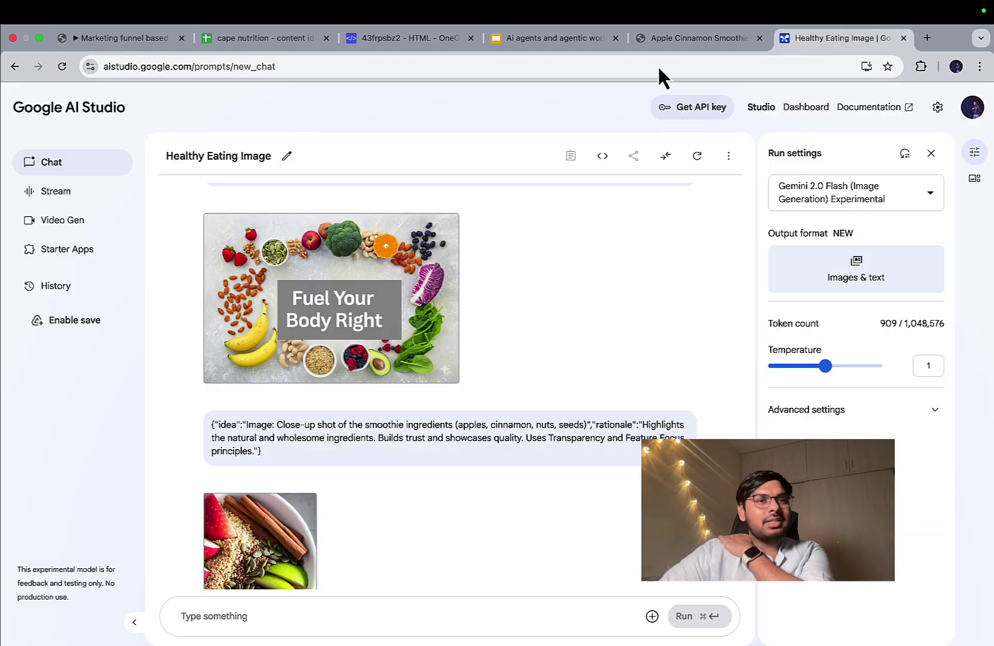
pyautogui.click(61, 162)
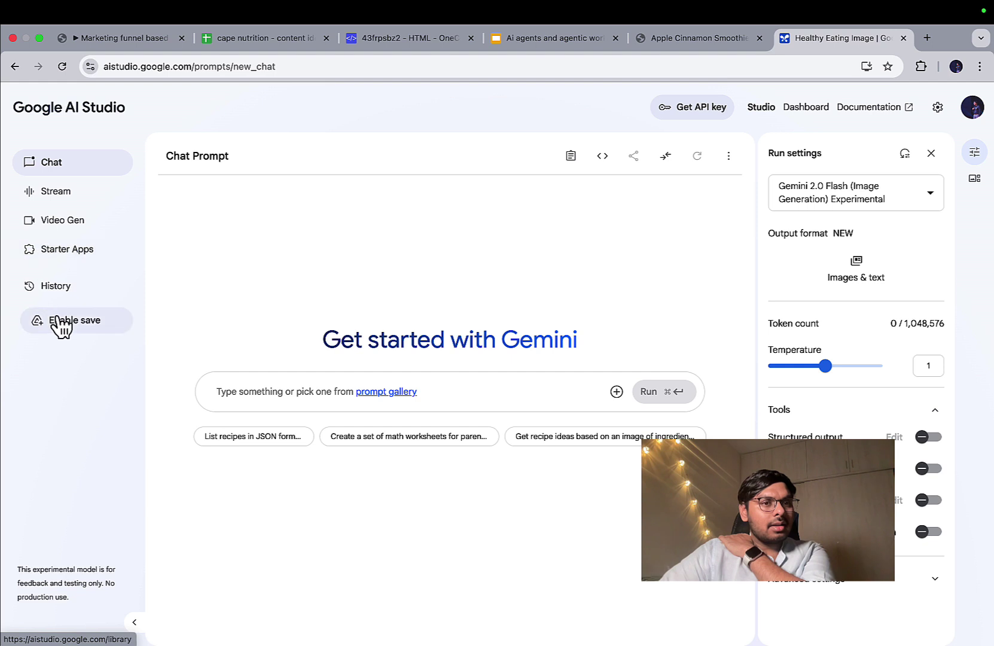
pyautogui.click(57, 288)
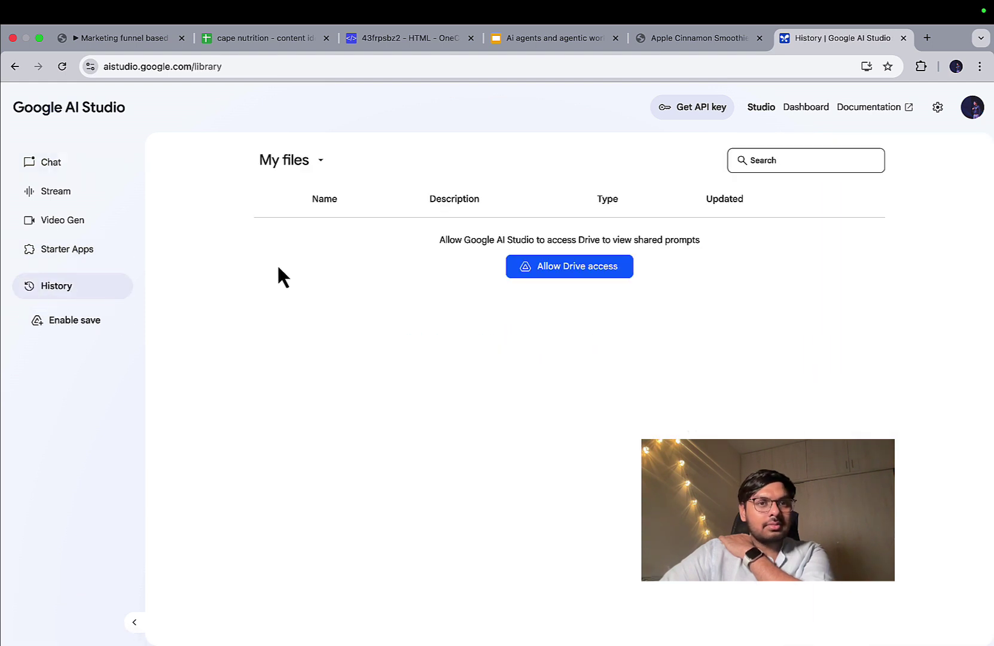
pyautogui.click(50, 162)
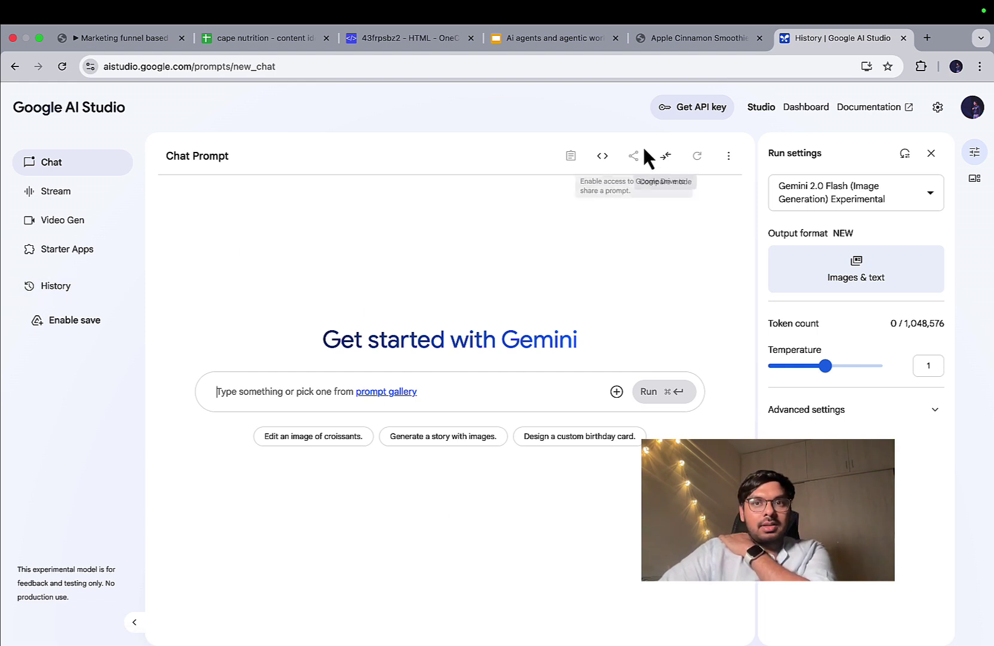
pyautogui.click(808, 111)
pyautogui.click(771, 112)
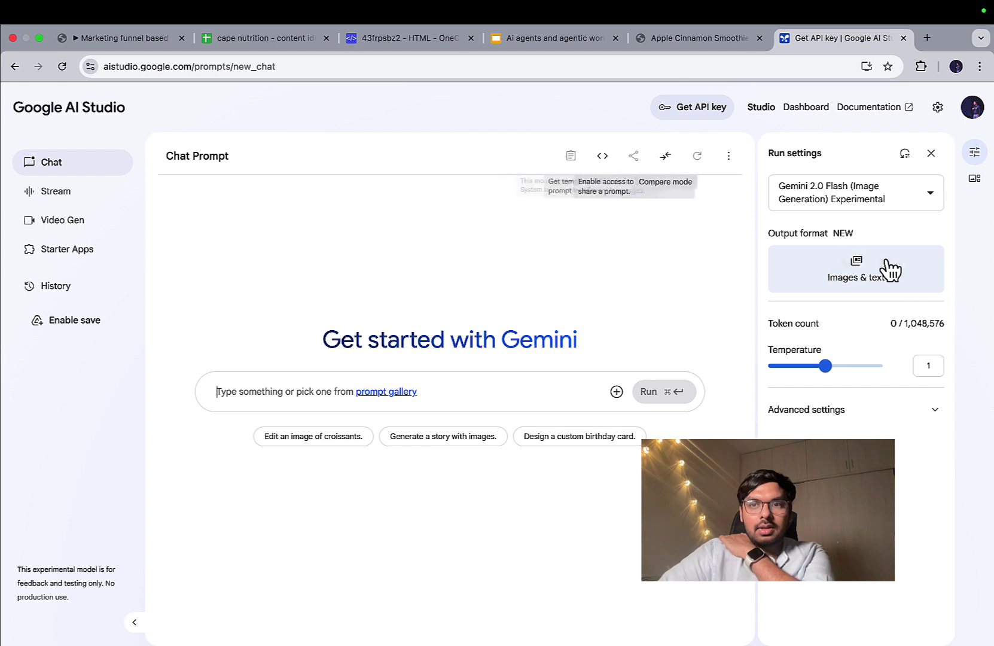
pyautogui.click(57, 191)
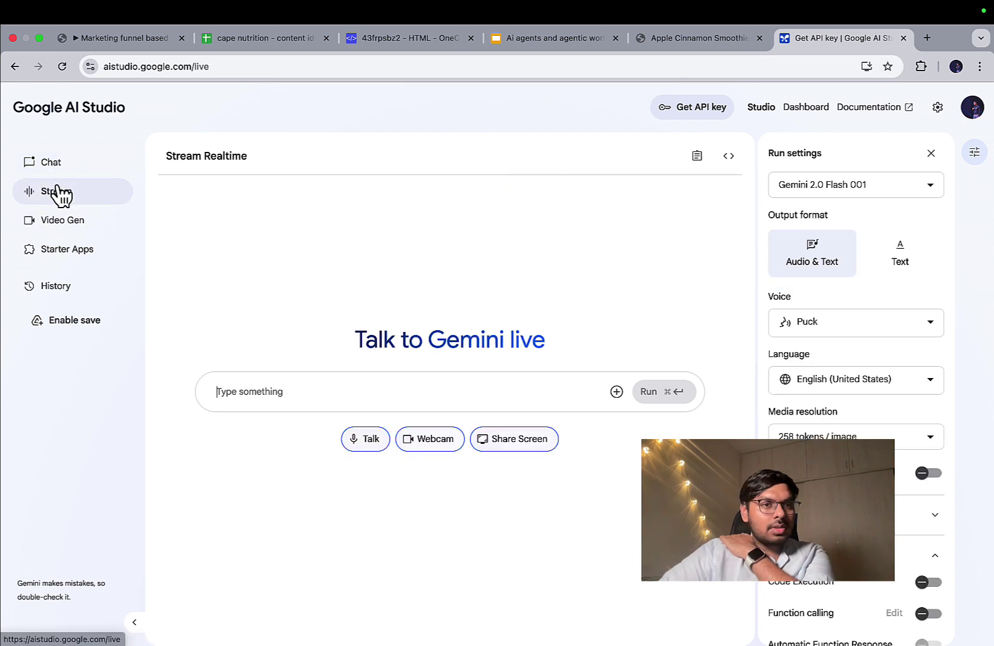
pyautogui.click(60, 223)
# - Show All files in the AI Studio history, and open the sign-in page for enabling save before closing it
pyautogui.click(60, 286)
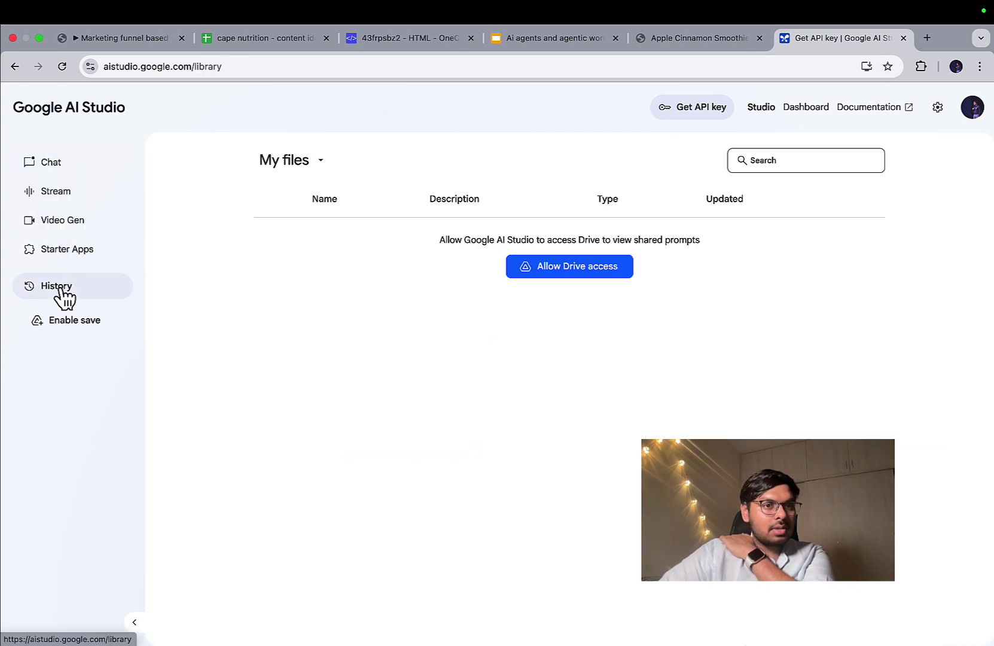
pyautogui.click(316, 170)
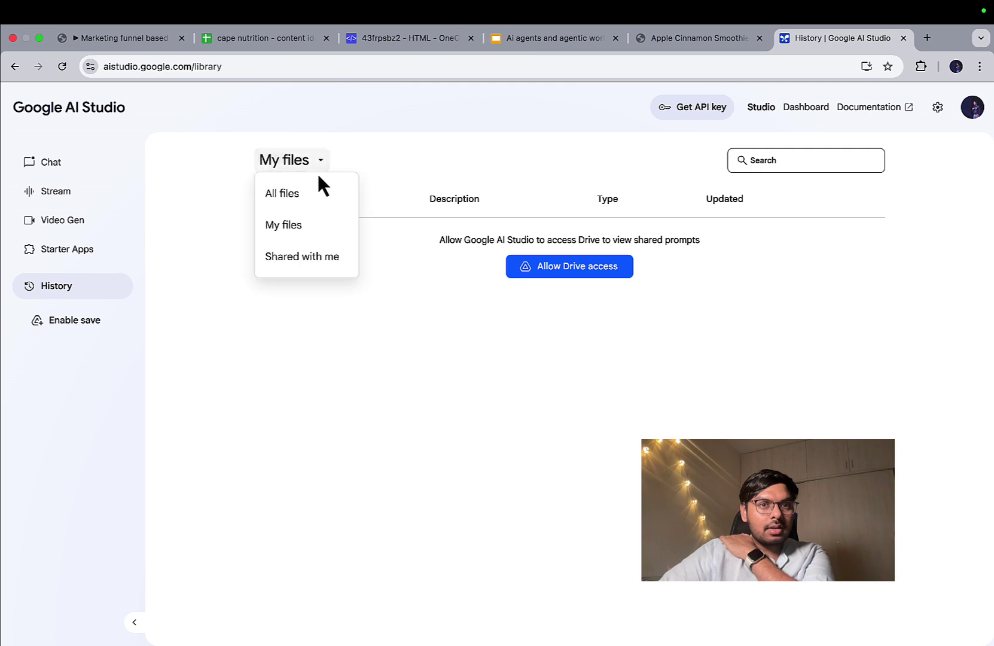
pyautogui.click(315, 194)
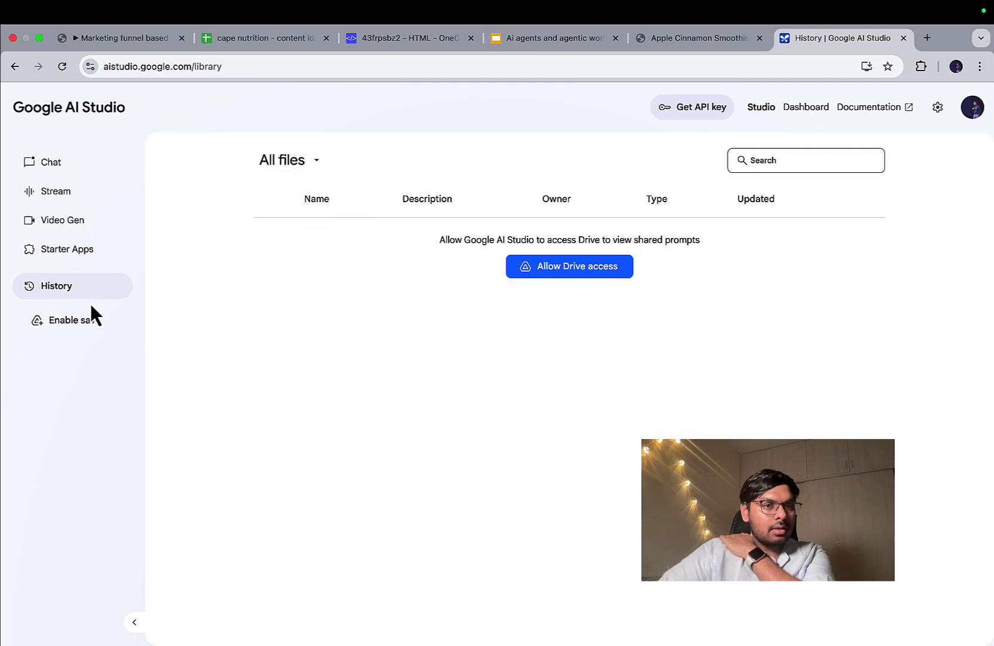
pyautogui.click(76, 320)
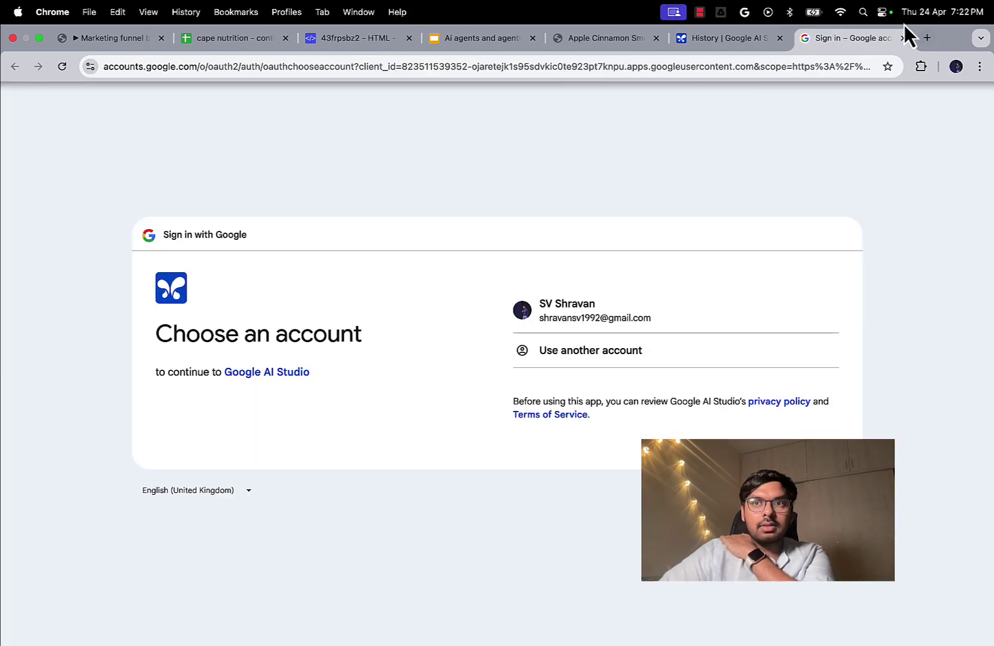
pyautogui.click(902, 38)
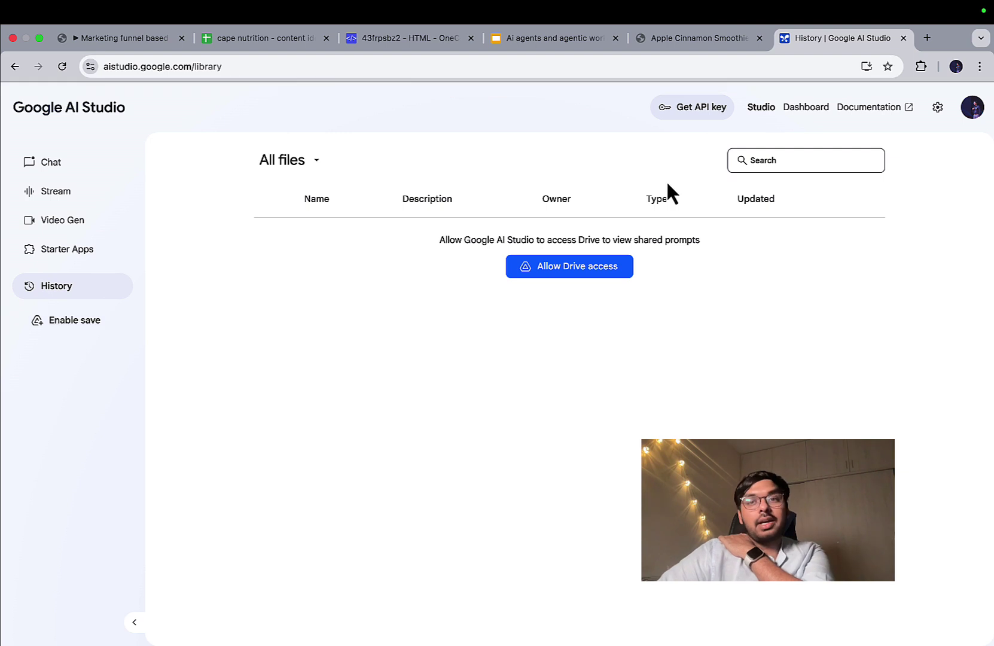
pyautogui.click(452, 210)
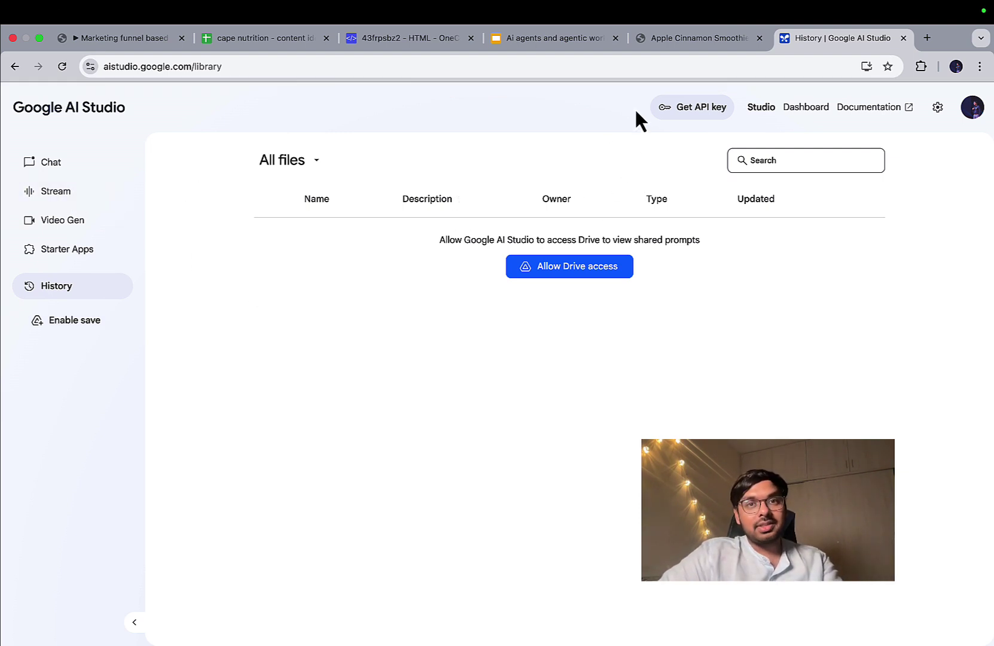
# - Glance at the open presentation and OneCompiler article, return to the n8n workflow, and close the Structured Output Parser
pyautogui.click(701, 38)
pyautogui.click(591, 37)
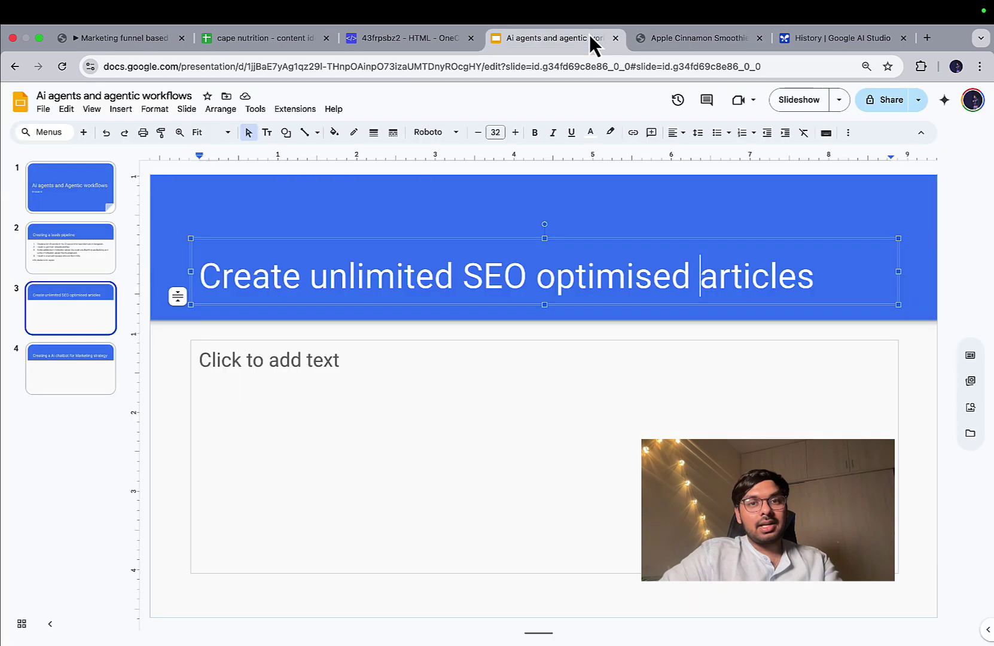
pyautogui.click(416, 37)
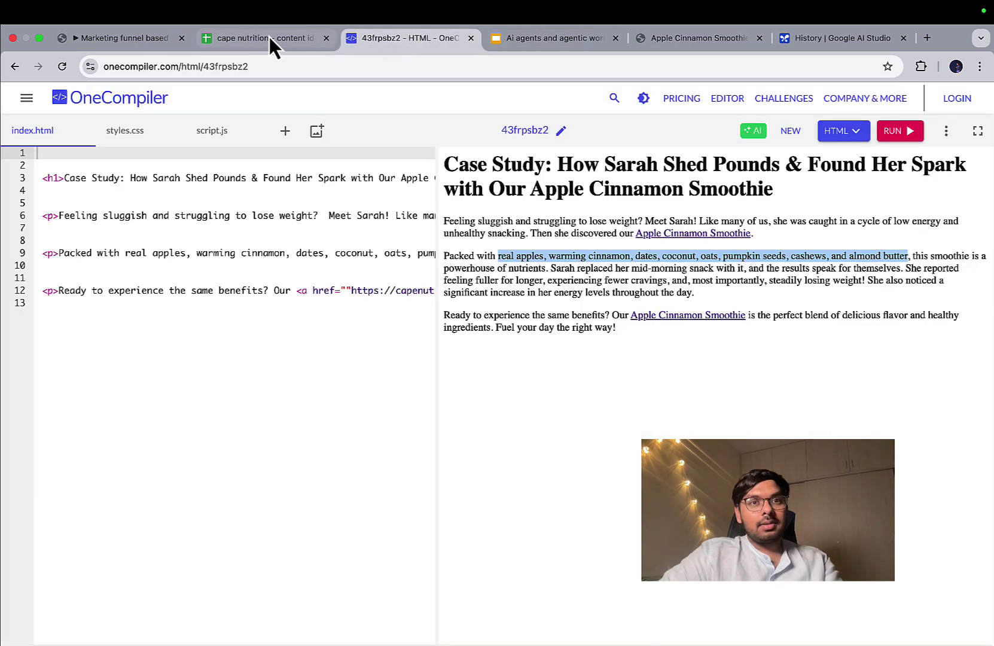
pyautogui.click(90, 12)
pyautogui.click(71, 43)
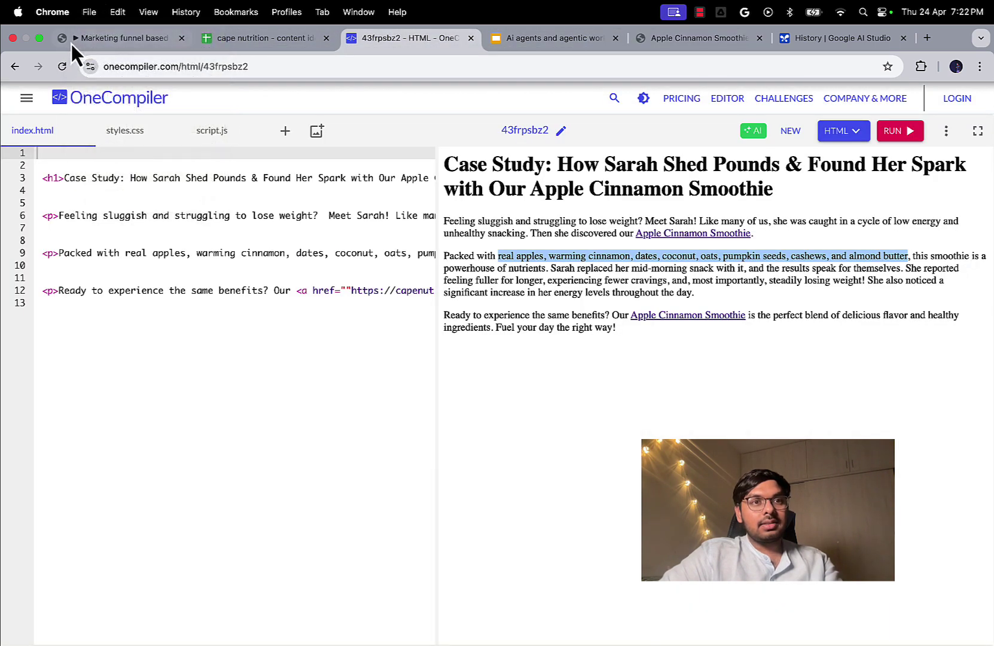
pyautogui.click(71, 44)
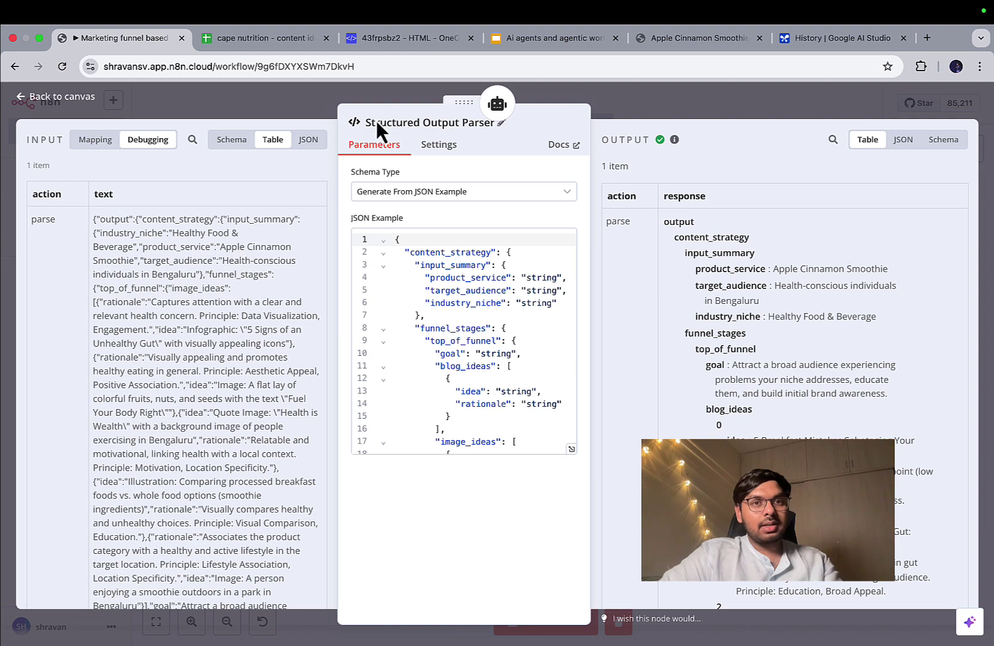
pyautogui.click(262, 96)
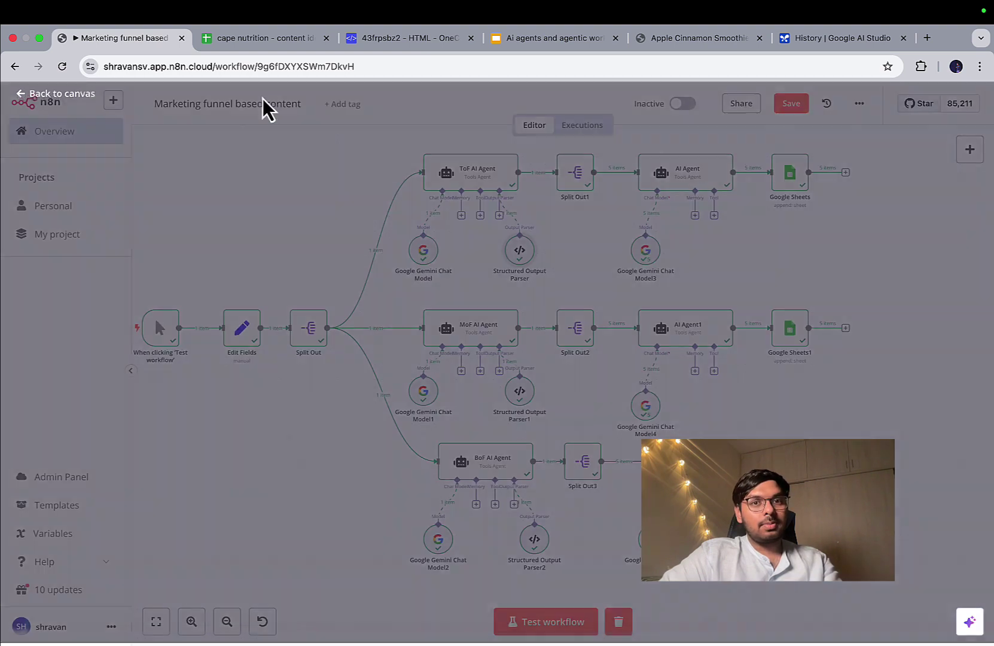
# - Revisit the ToF AI Agent's parameters and the full JSON example of its Structured Output Parser, closing each node
pyautogui.doubleClick(473, 183)
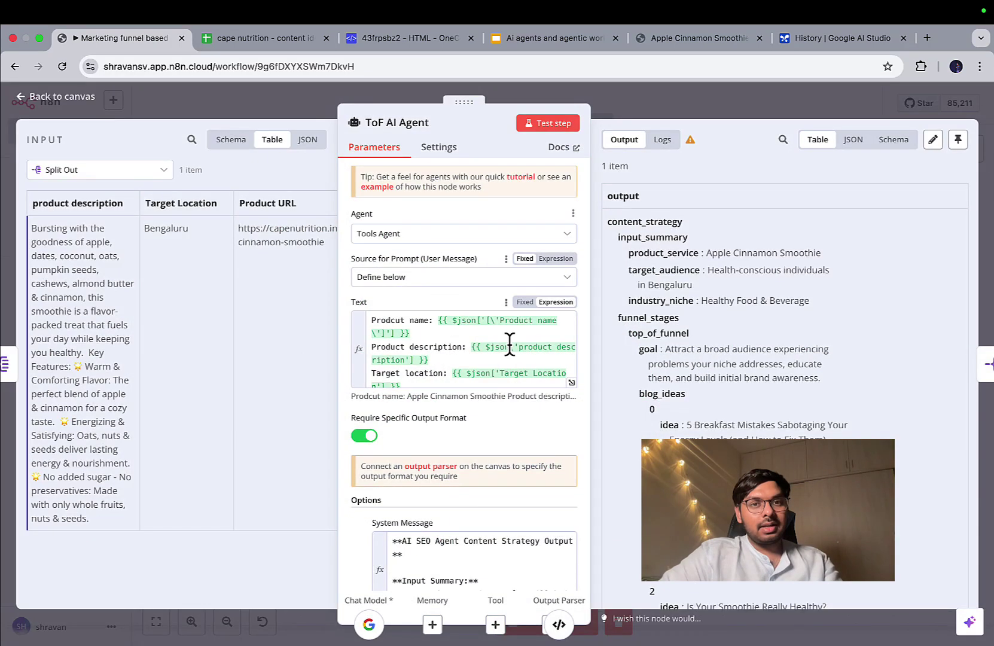
pyautogui.click(635, 100)
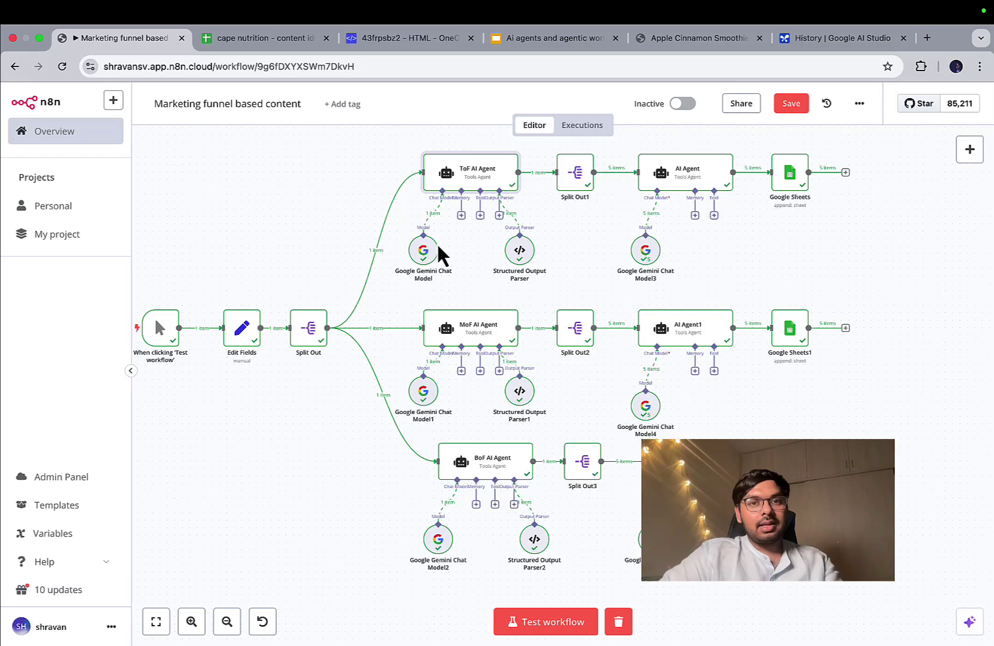
pyautogui.doubleClick(523, 252)
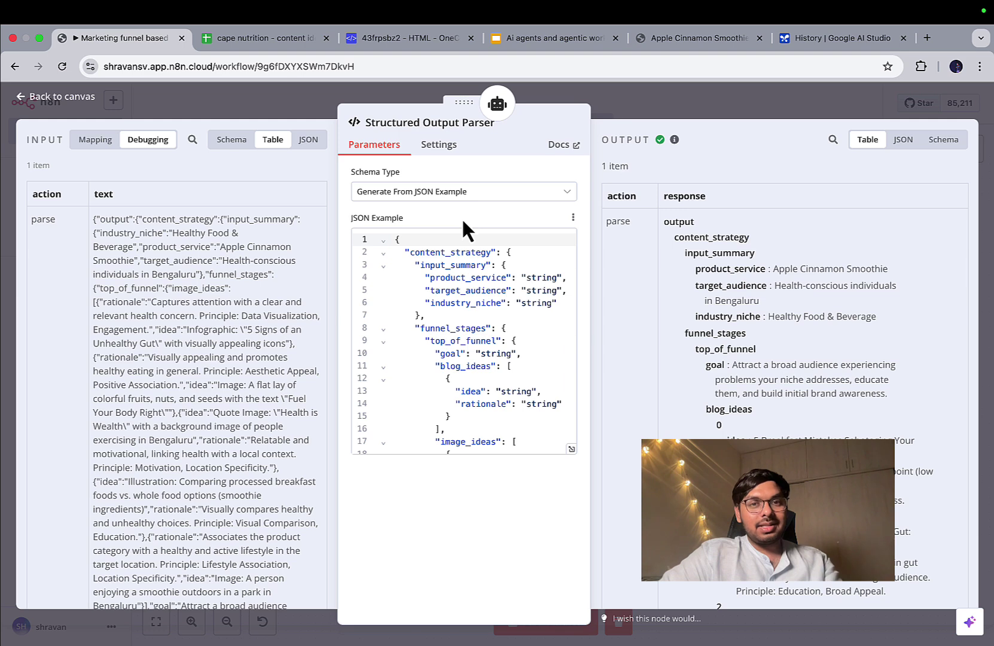
pyautogui.scroll(-10, 494, 339)
pyautogui.scroll(9, 494, 339)
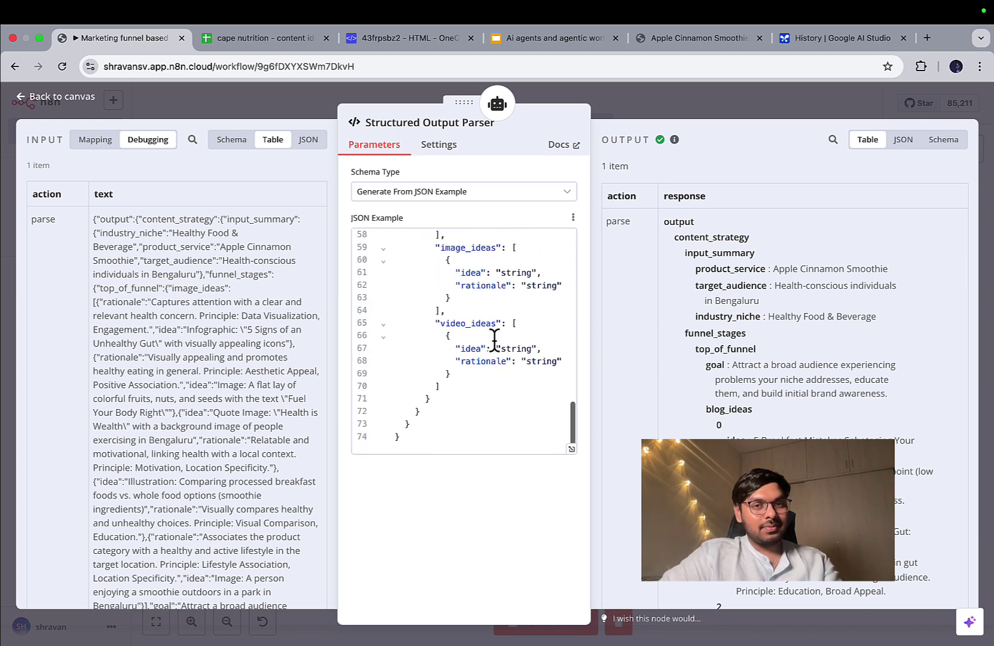
pyautogui.click(642, 107)
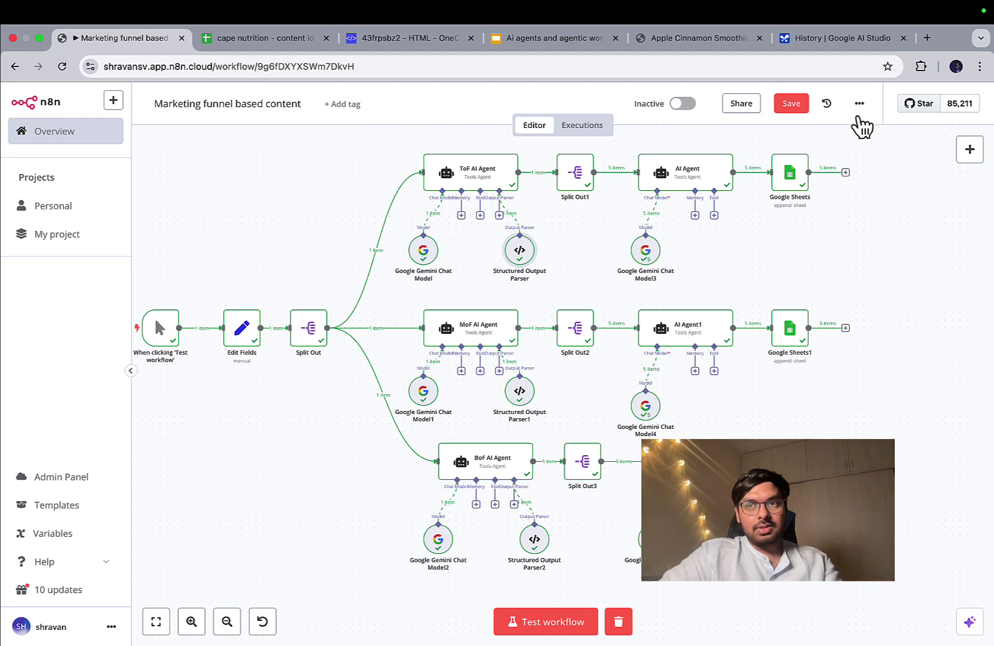
# - Open Notion in a new browser tab to bring up the AI space page
pyautogui.click(926, 39)
pyautogui.write('notion')
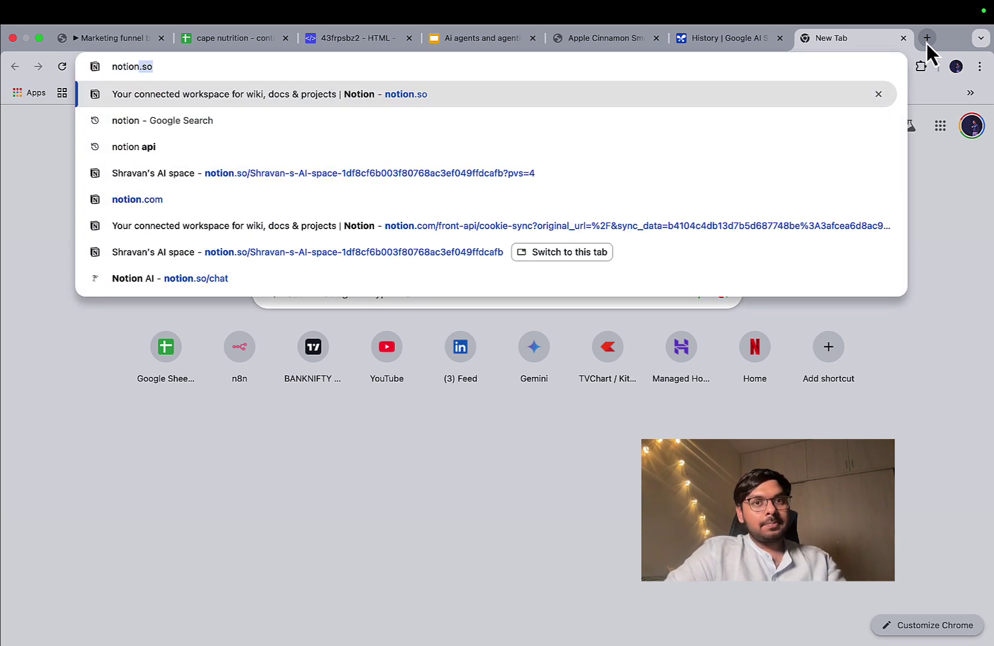
pyautogui.press('Return')
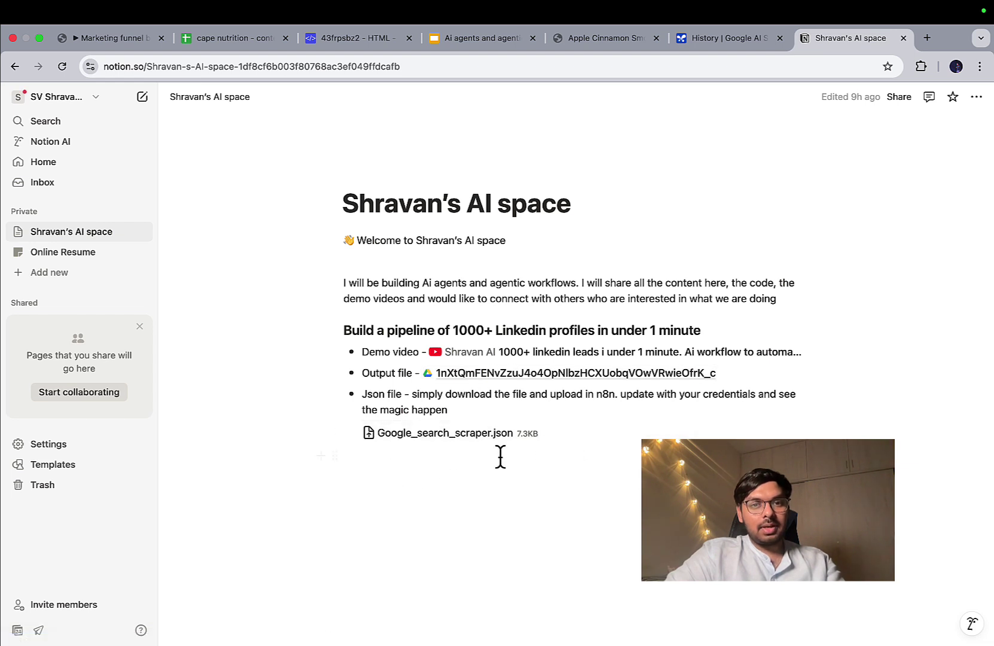
# - Insert an empty Heading 2 block below the Google_search_scraper.json file
pyautogui.click(426, 467)
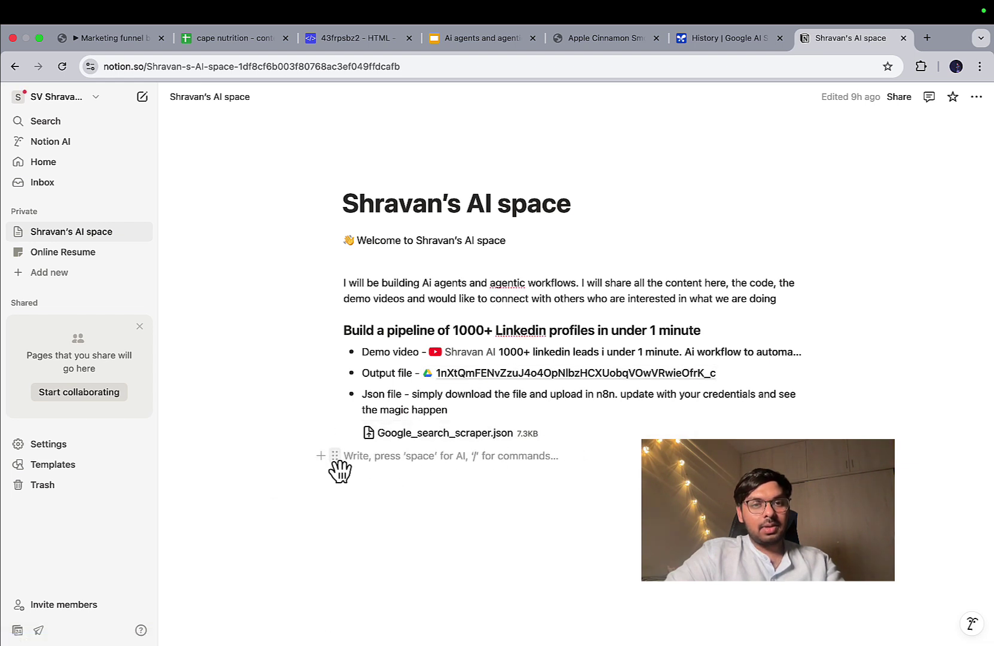
pyautogui.click(321, 458)
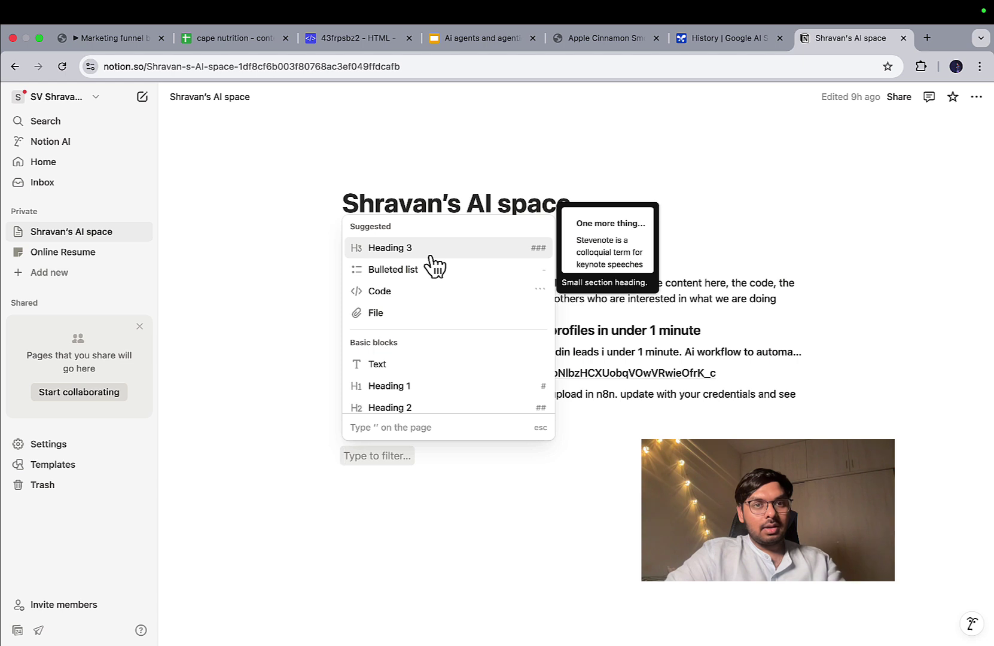
pyautogui.click(410, 411)
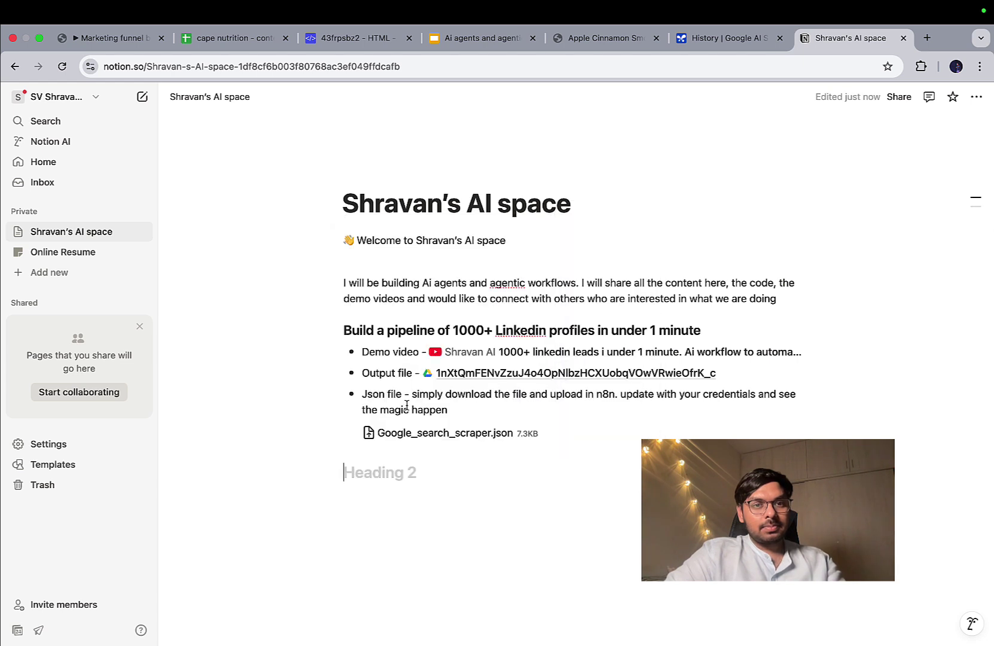
# - Add a Heading 3 block at the end of the page with the title beginning "Creating 100+ SEO blogs with Agentic AI in under"
pyautogui.click(324, 466)
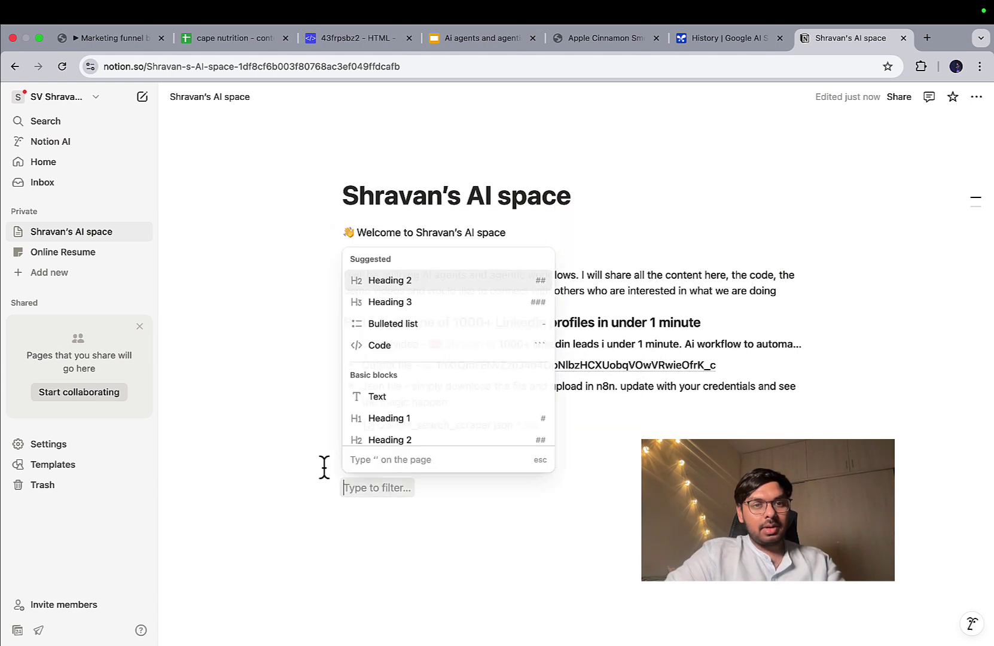
pyautogui.scroll(-1, 410, 428)
pyautogui.click(405, 437)
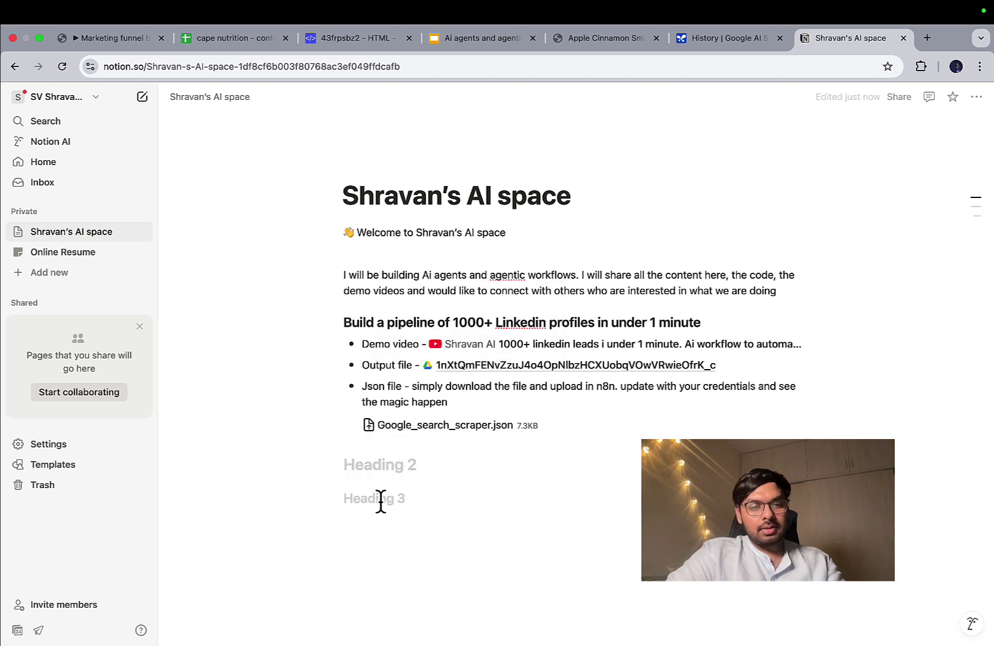
pyautogui.write('Creatign')
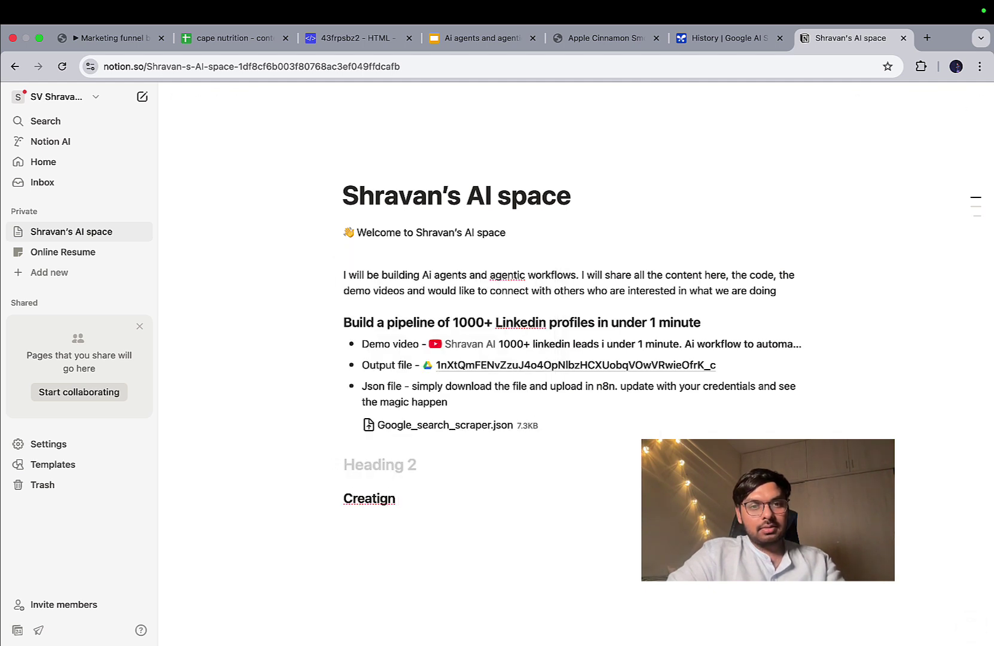
pyautogui.press('BackSpace')
pyautogui.press('BackSpace')
pyautogui.press('BackSpace')
pyautogui.press('BackSpace')
pyautogui.write('ing 100')
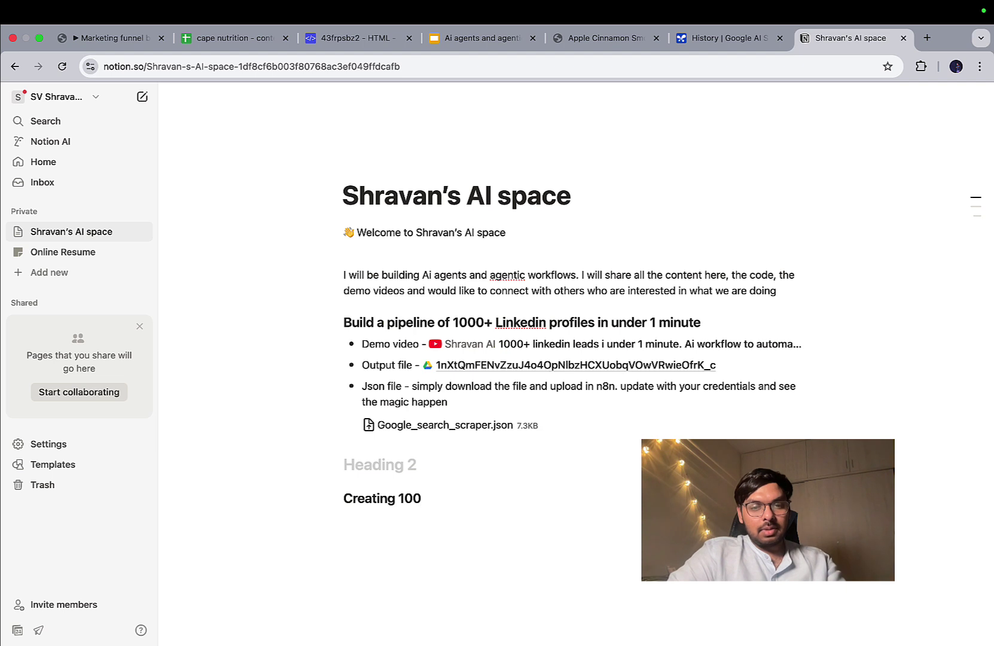
pyautogui.write('+ SEO bl')
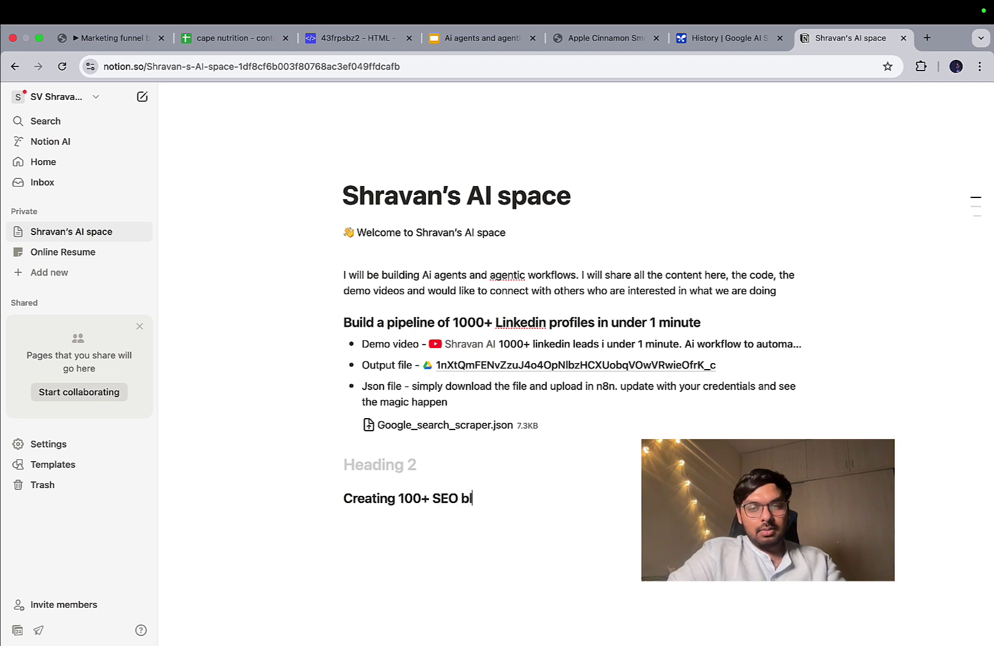
pyautogui.write('ogs wi')
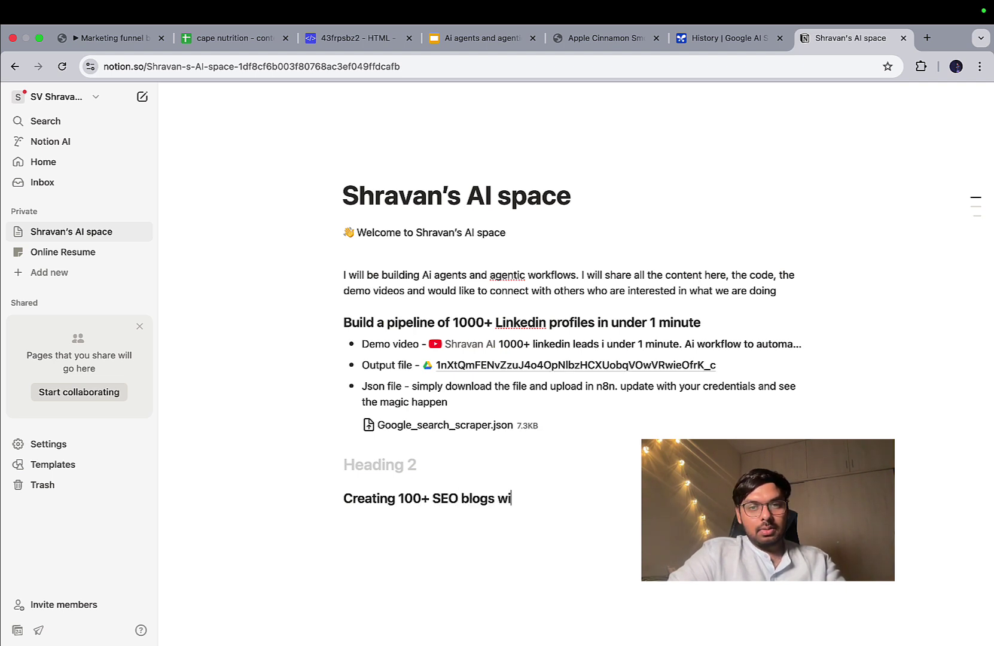
pyautogui.write('th Agentic ')
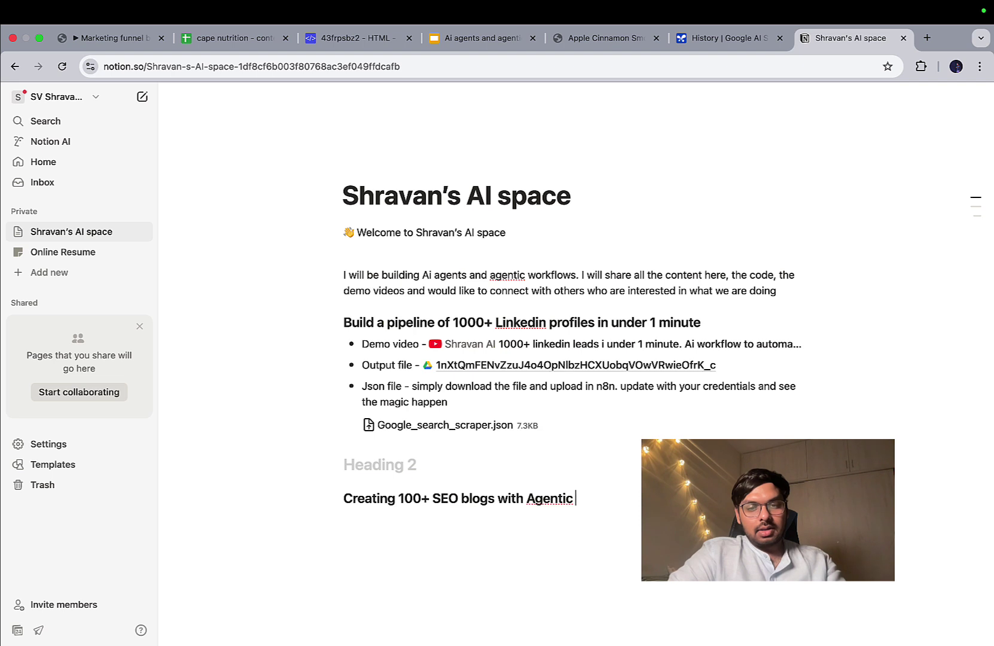
pyautogui.write('AI in under')
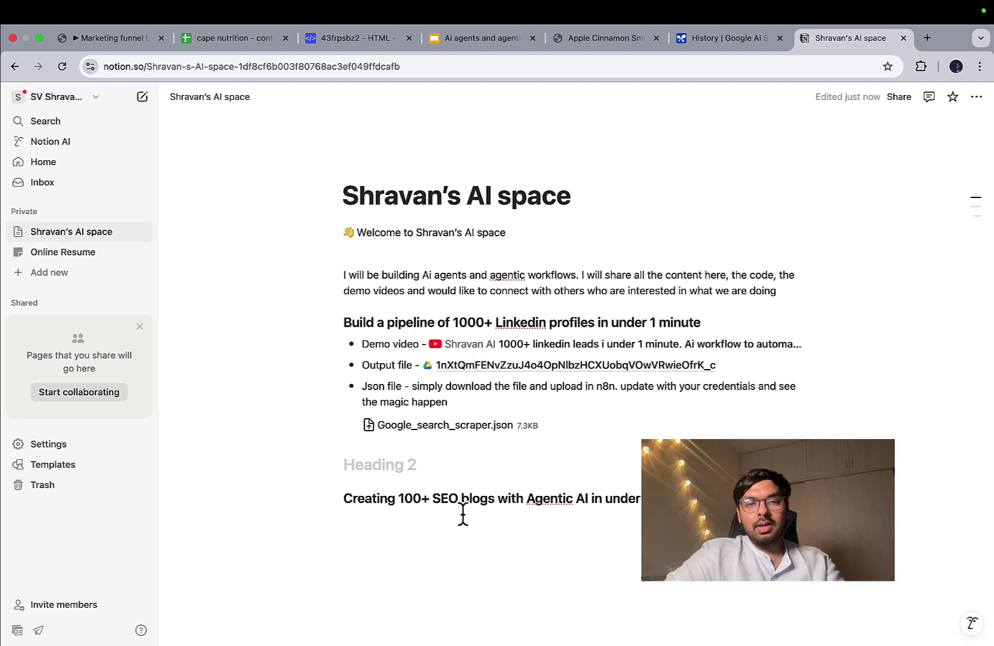
# - Remove the empty Heading 2 formatting above the new SEO blogs heading
pyautogui.click(437, 470)
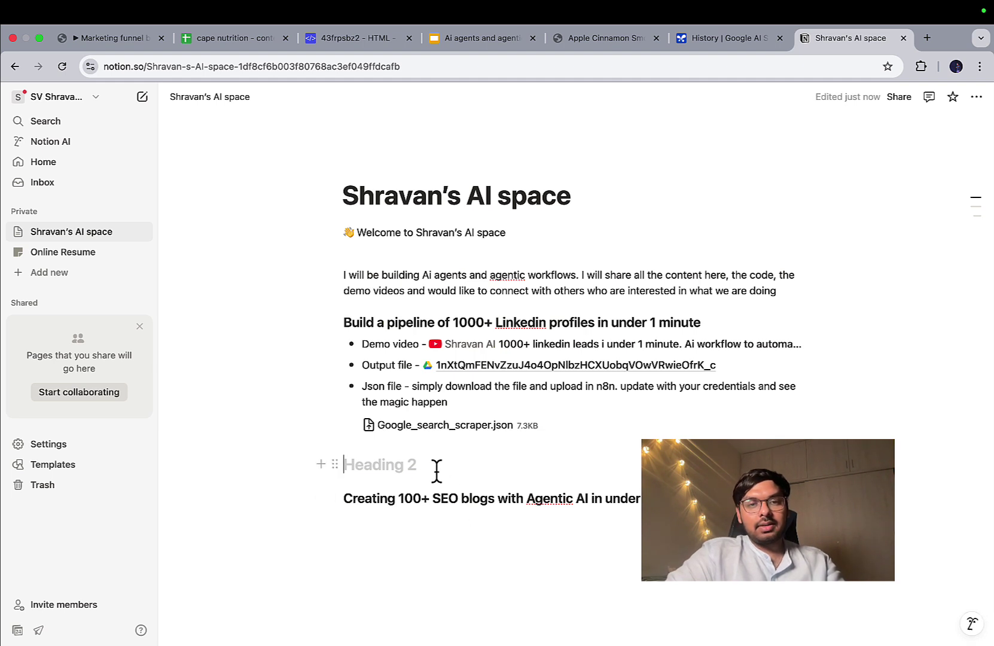
pyautogui.press('BackSpace')
pyautogui.press('super+shift+Down')
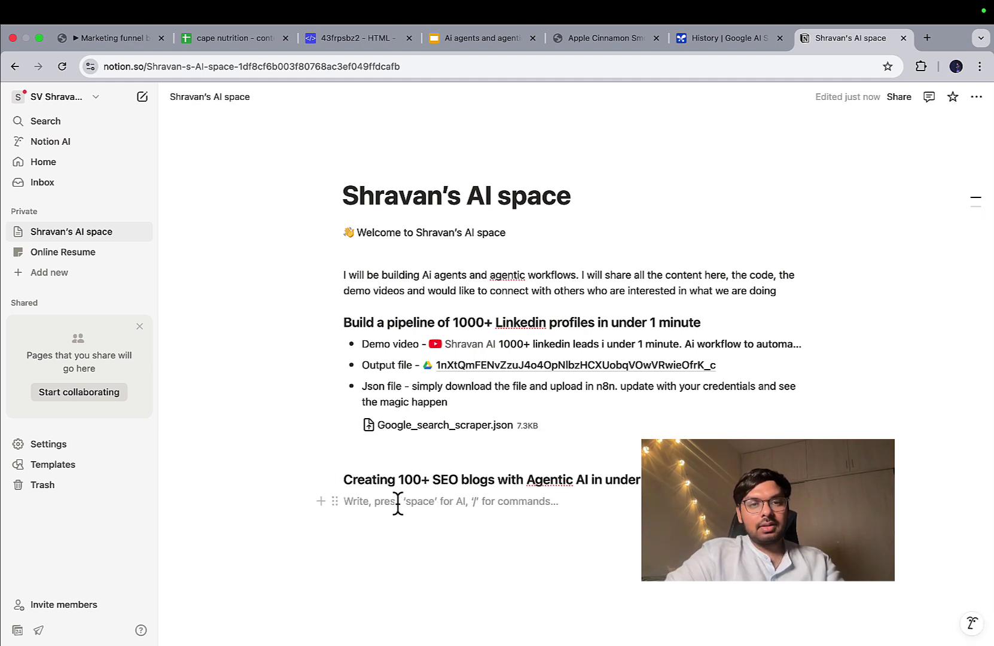
# - Switch back to the n8n workflow "Marketing funnel based content"
pyautogui.click(130, 44)
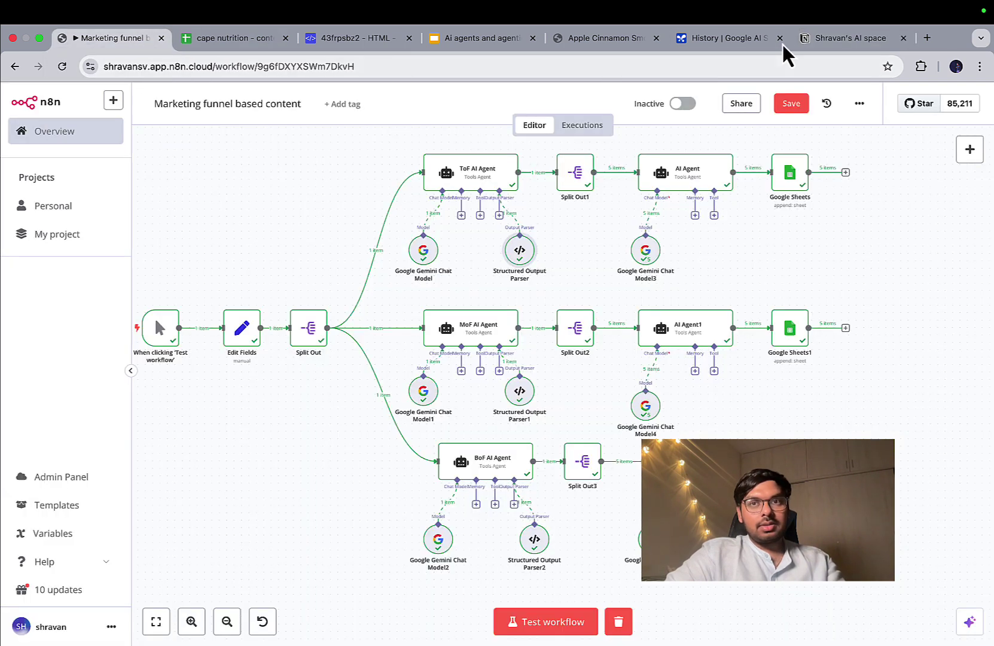